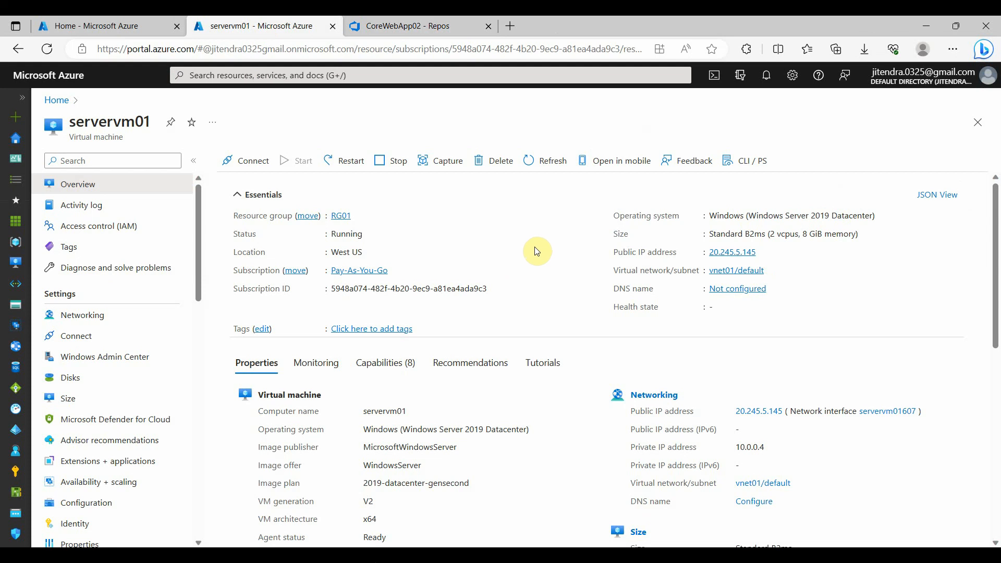
# Switch to the server's remote desktop session and select the Web Server (IIS) role with its required management tools
pyautogui.click(646, 555)
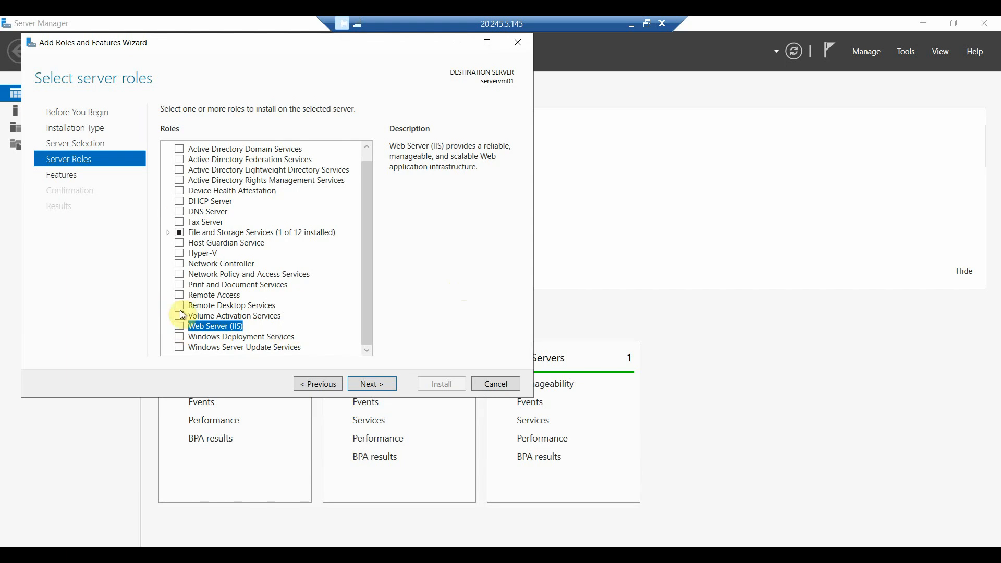
pyautogui.click(180, 327)
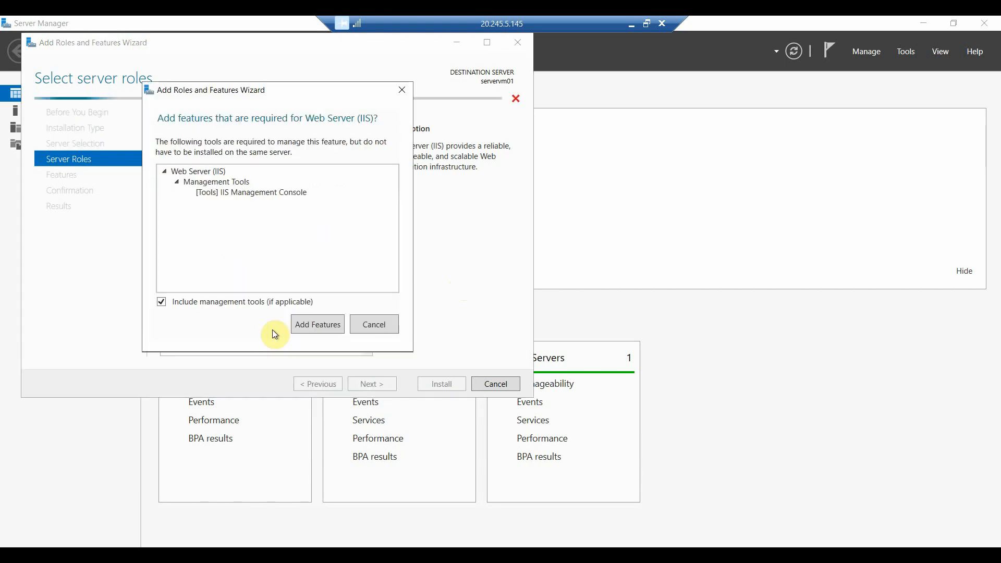
pyautogui.click(324, 330)
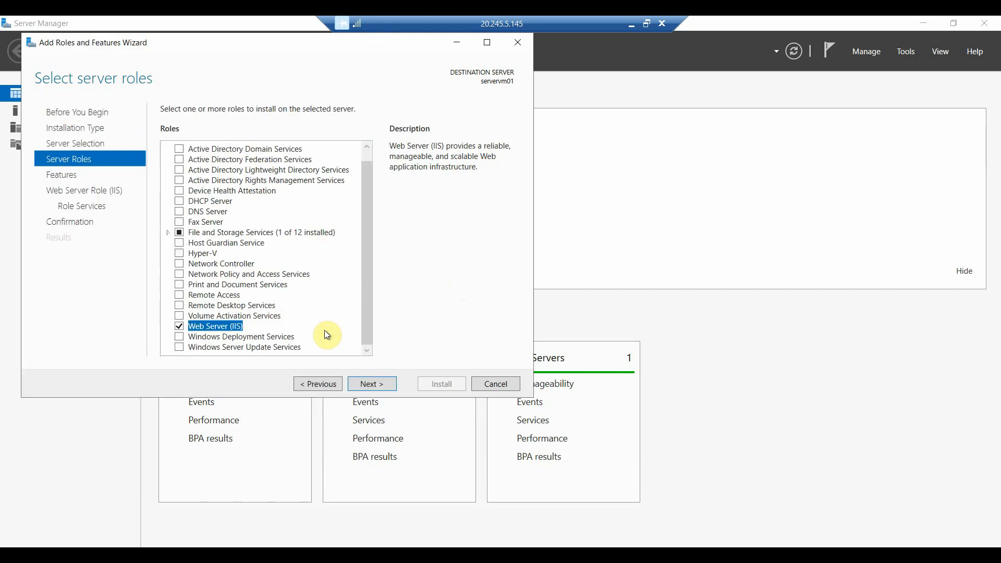
pyautogui.click(372, 384)
# Install the Web Server role with the IIS Management Scripts and Tools and Management Service role services included
pyautogui.scroll(-5, 295, 208)
pyautogui.click(371, 384)
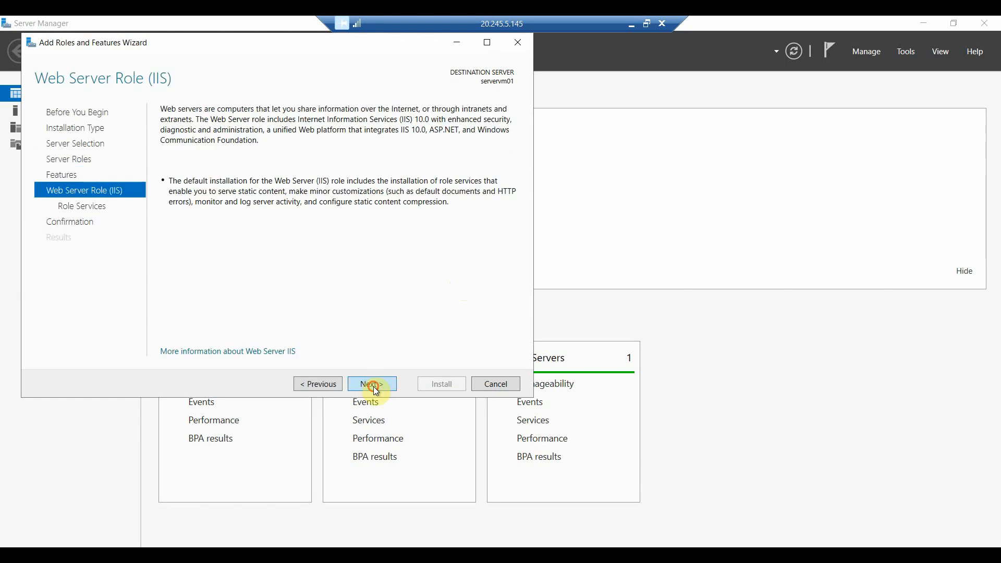
pyautogui.click(371, 383)
pyautogui.scroll(-6, 303, 272)
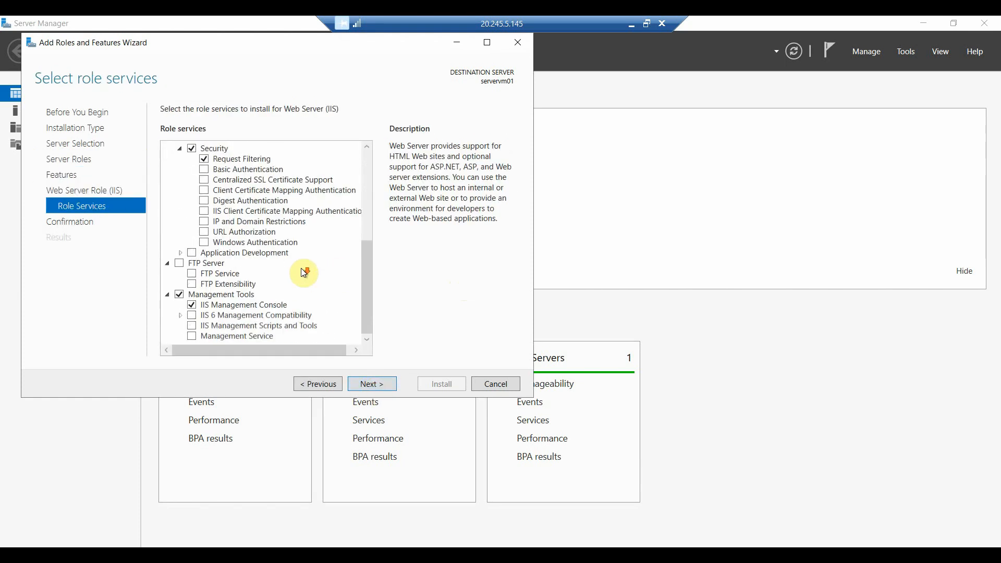
pyautogui.click(191, 325)
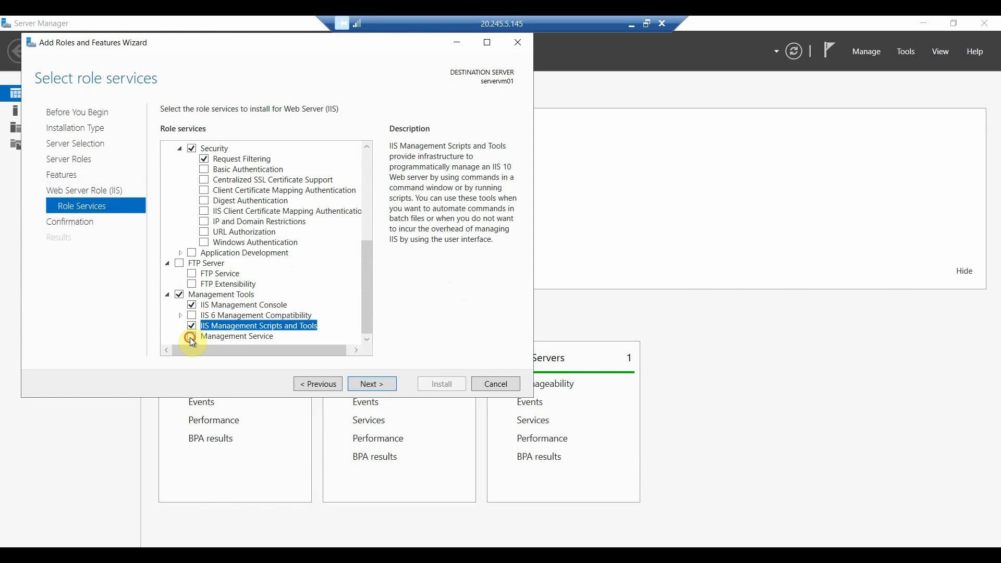
pyautogui.click(190, 336)
pyautogui.click(319, 335)
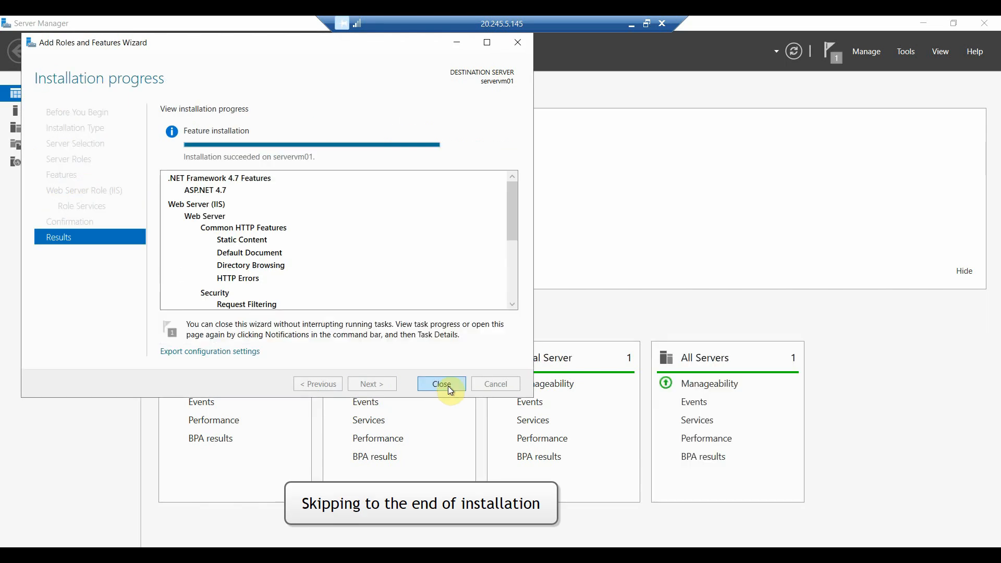
pyautogui.click(448, 385)
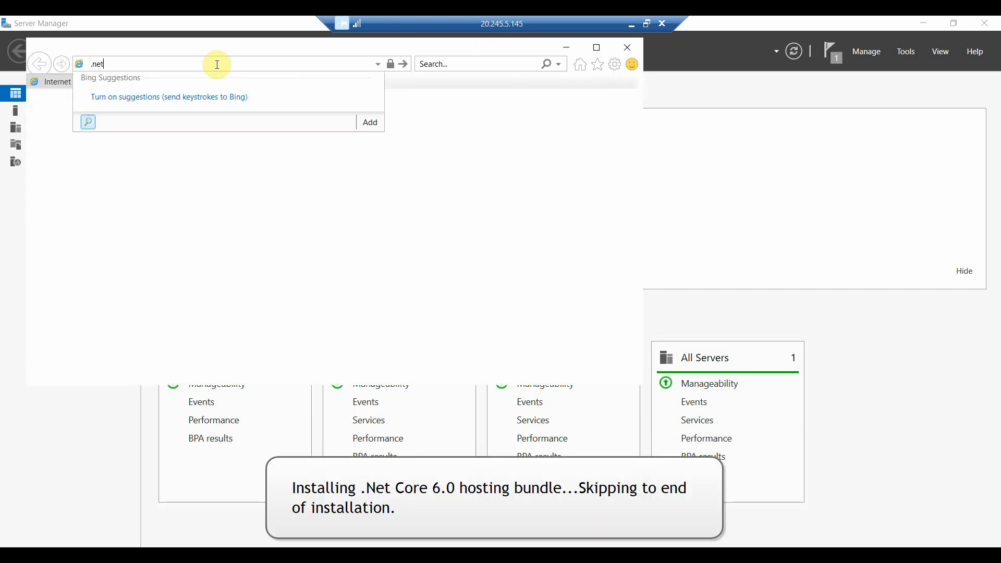
# Search the web for ".net core6.0 hosting bundle" and install the ASP.NET Core 6.0.19 x64 runtime on the server
pyautogui.write('core6.0 hosting bundle')
pyautogui.press('Return')
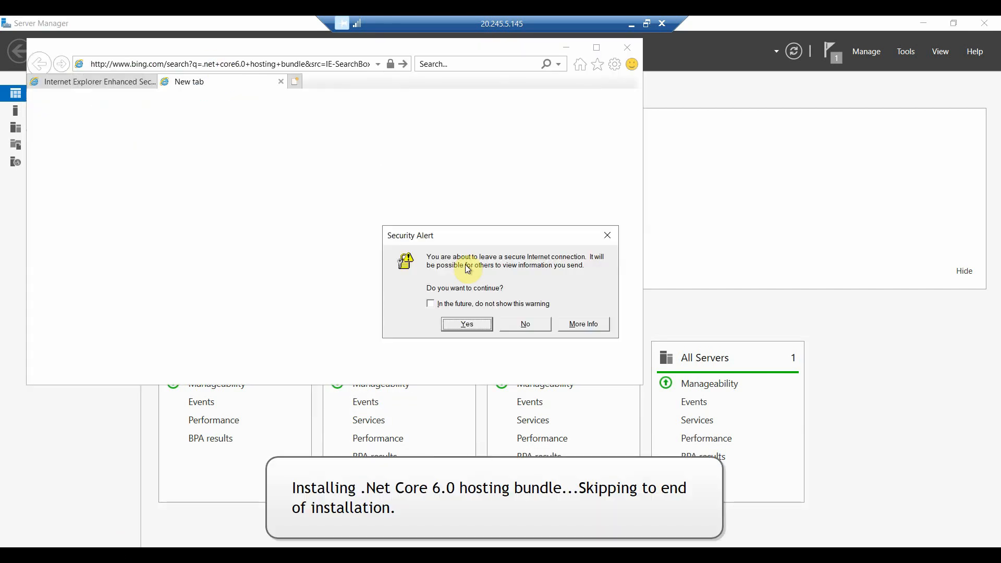
pyautogui.click(474, 322)
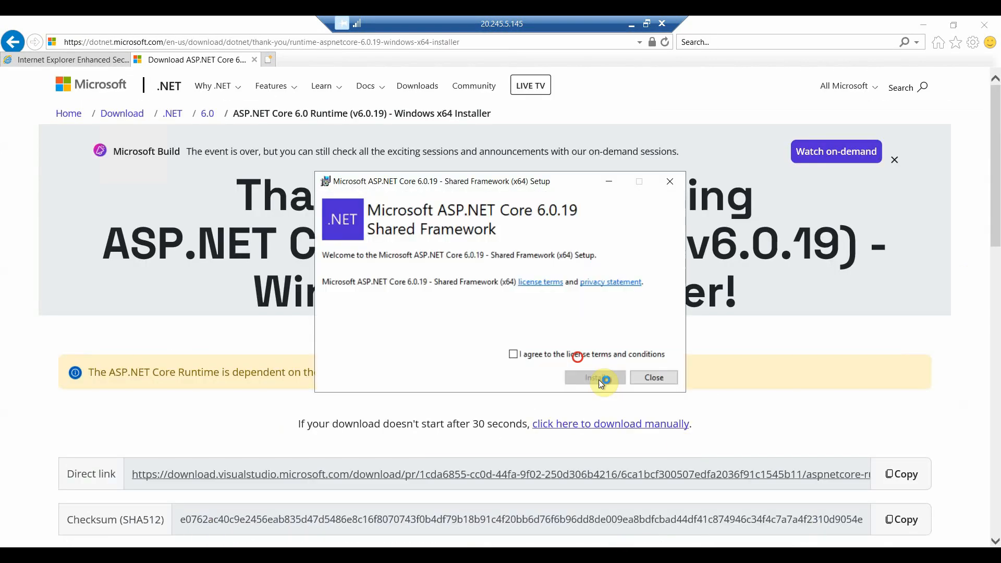
pyautogui.click(598, 380)
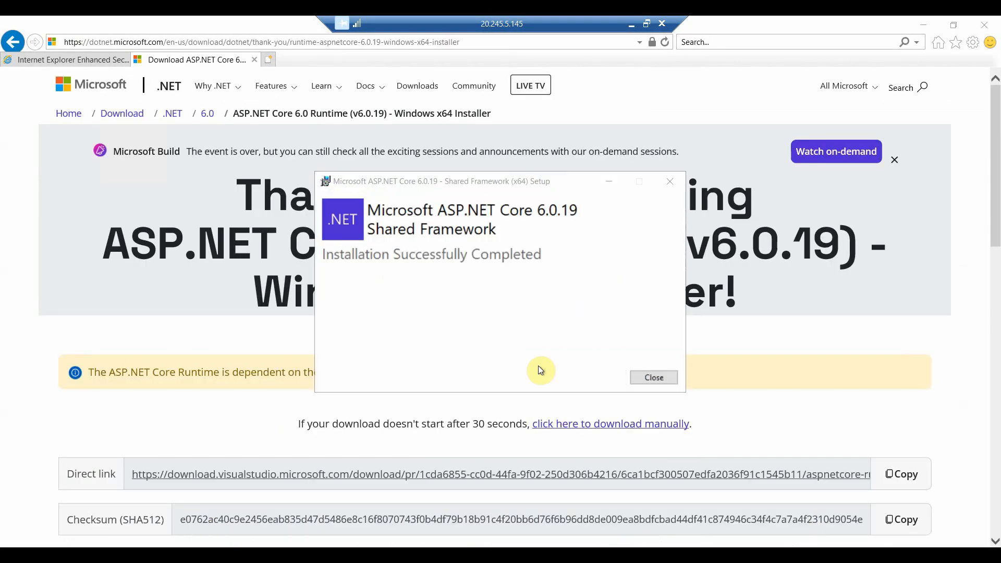
pyautogui.click(653, 378)
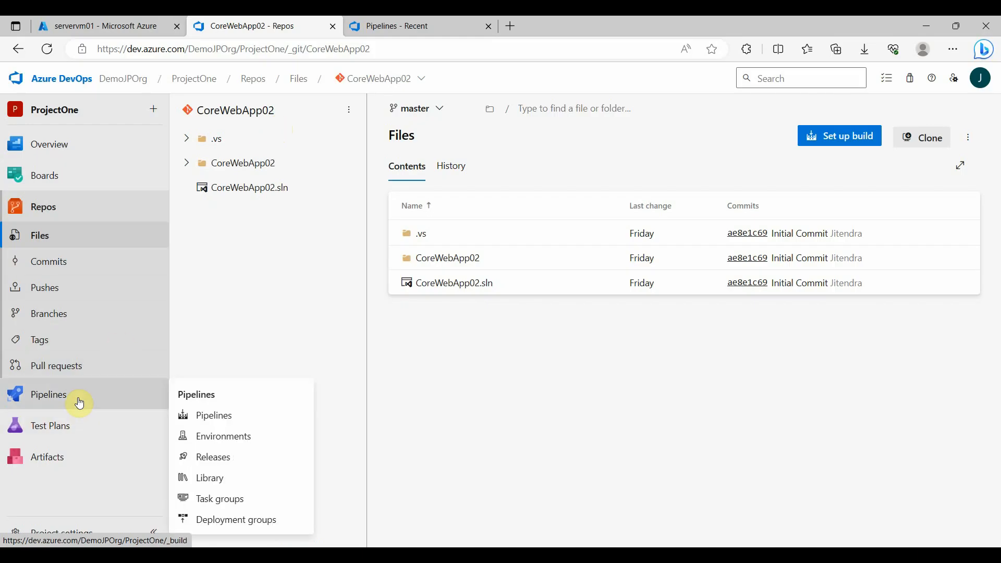
# Create a new pipeline in Azure DevOps for the CoreWebApp02 repository, using the ASP.NET template
pyautogui.click(79, 403)
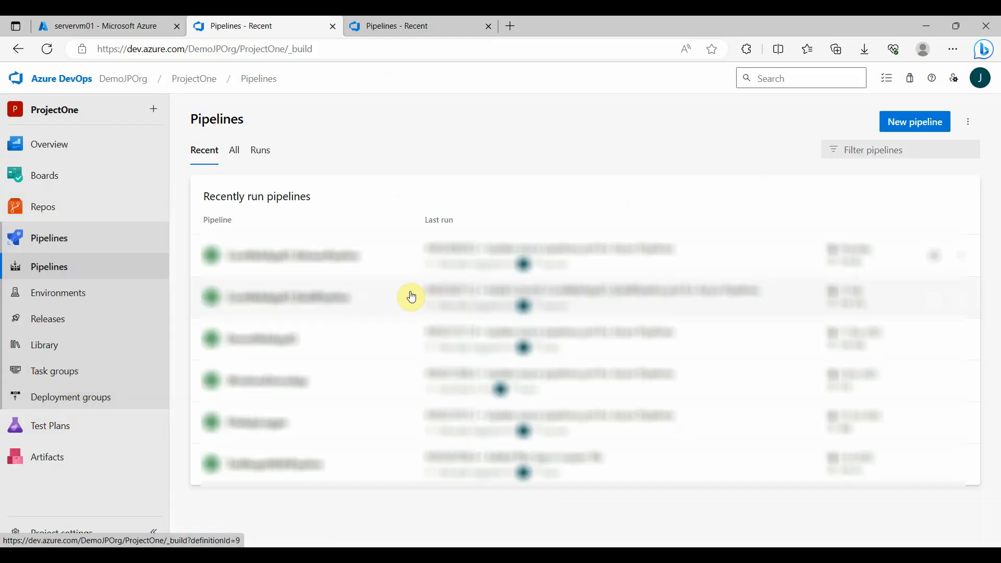
pyautogui.click(925, 124)
pyautogui.click(280, 212)
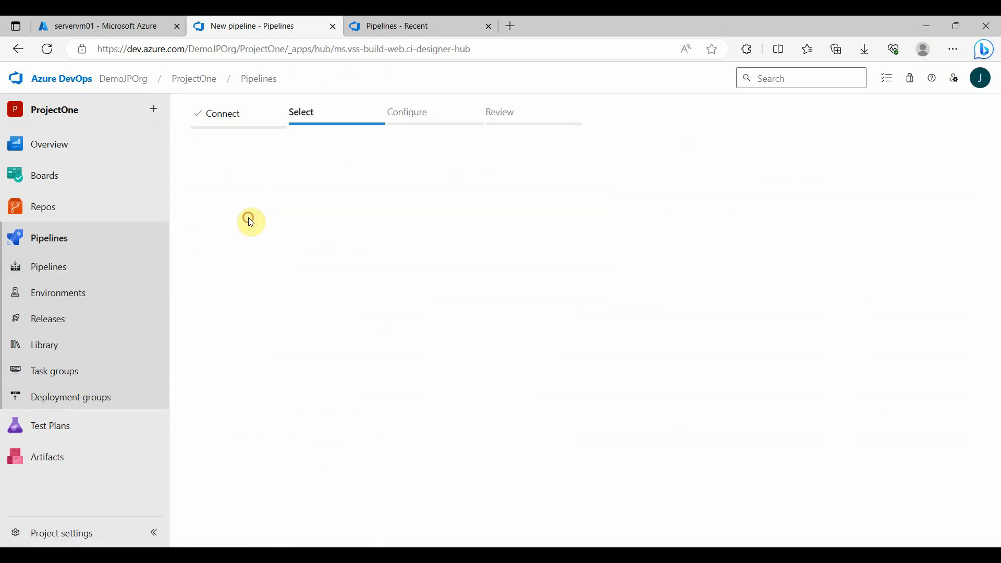
pyautogui.click(298, 291)
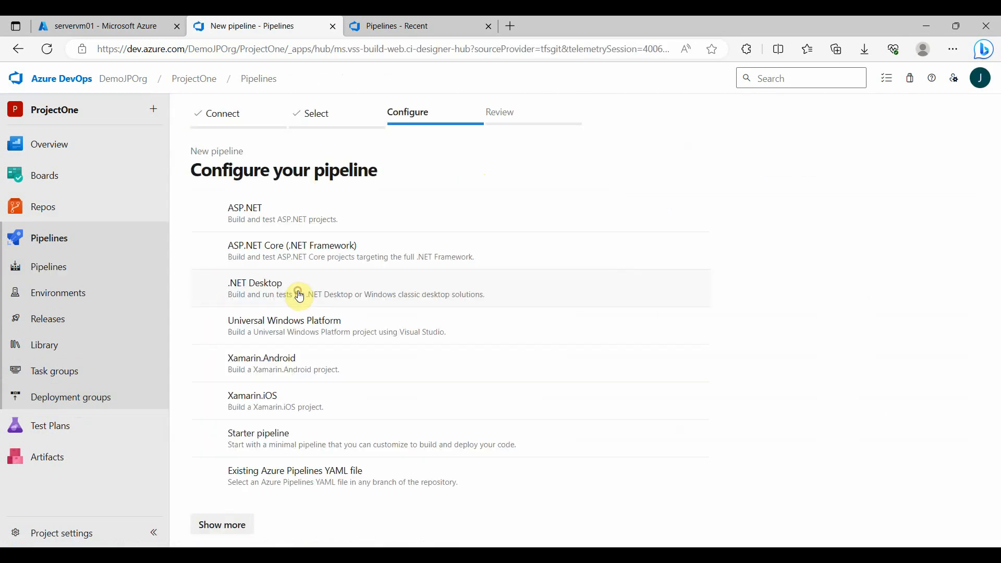
pyautogui.click(312, 224)
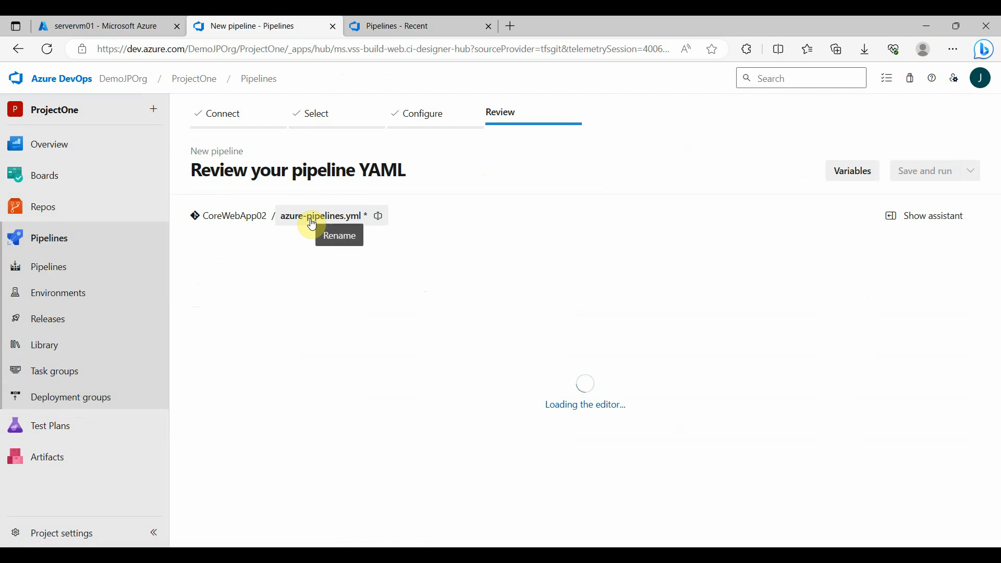
# Rename the pipeline's YAML file to CoreWebApp02_BuildPipeline.yml
pyautogui.click(344, 216)
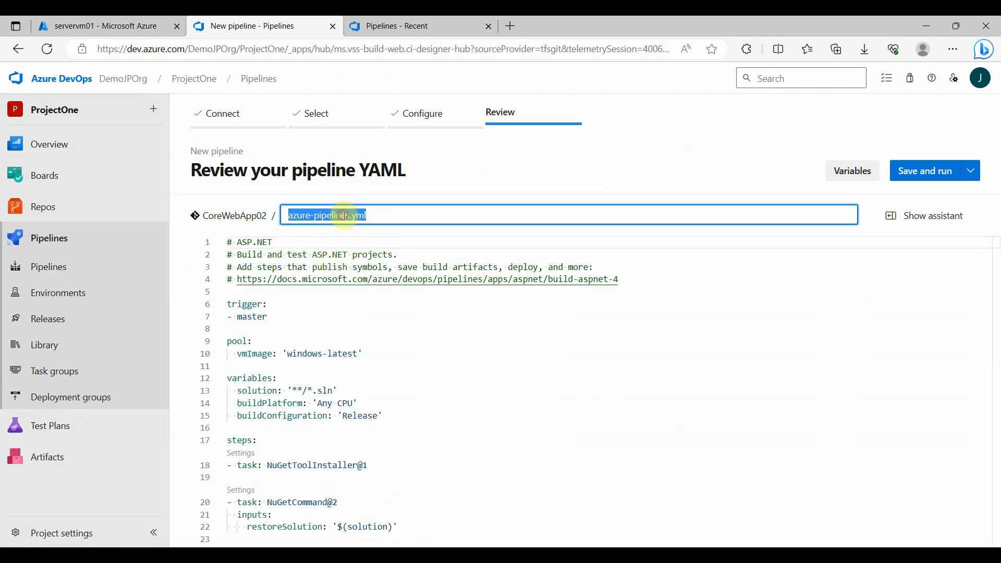
pyautogui.click(348, 215)
pyautogui.hotkey('shift', 'Home')
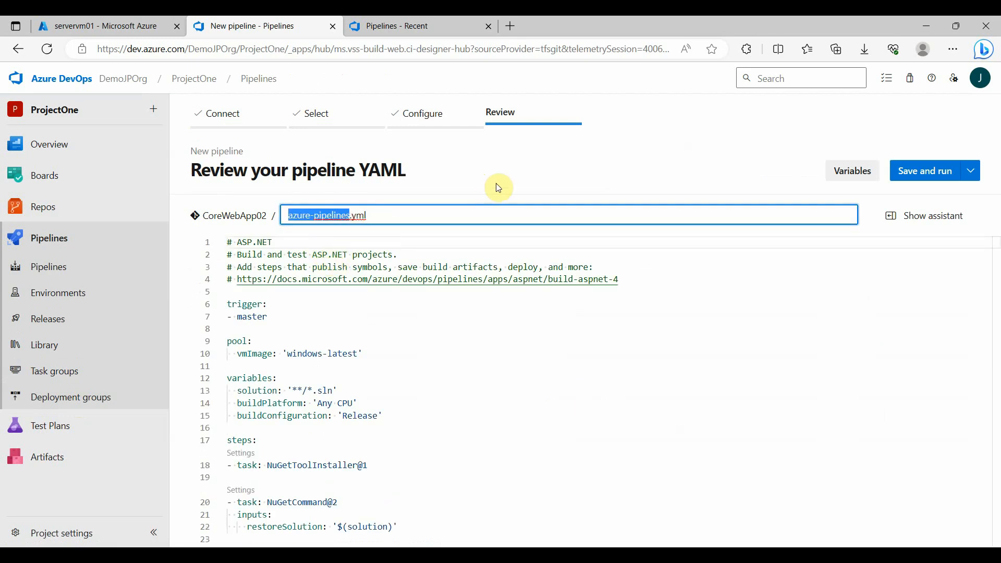
pyautogui.write('CoreWebA')
pyautogui.write('pp02_BuildPipeline')
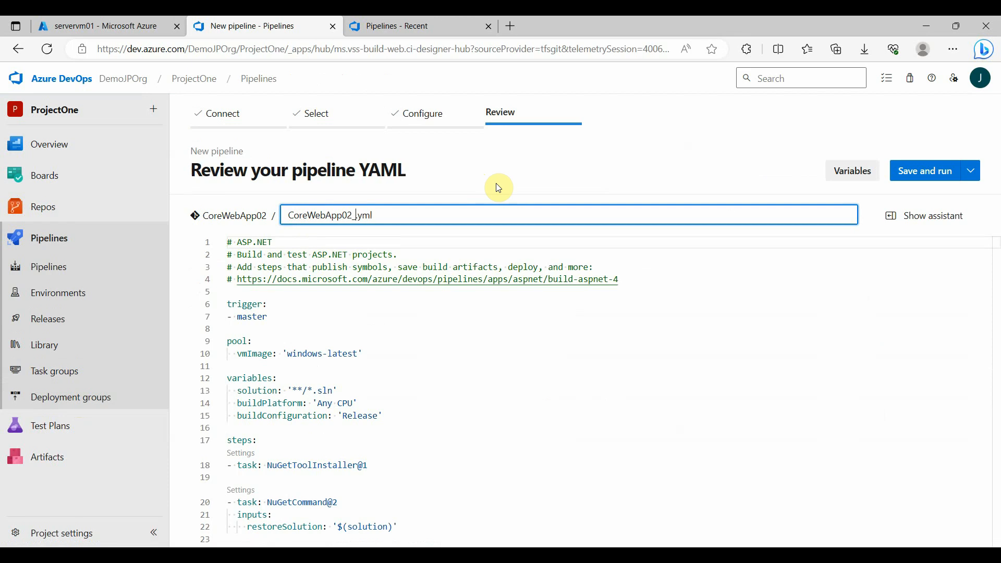
pyautogui.press('Return')
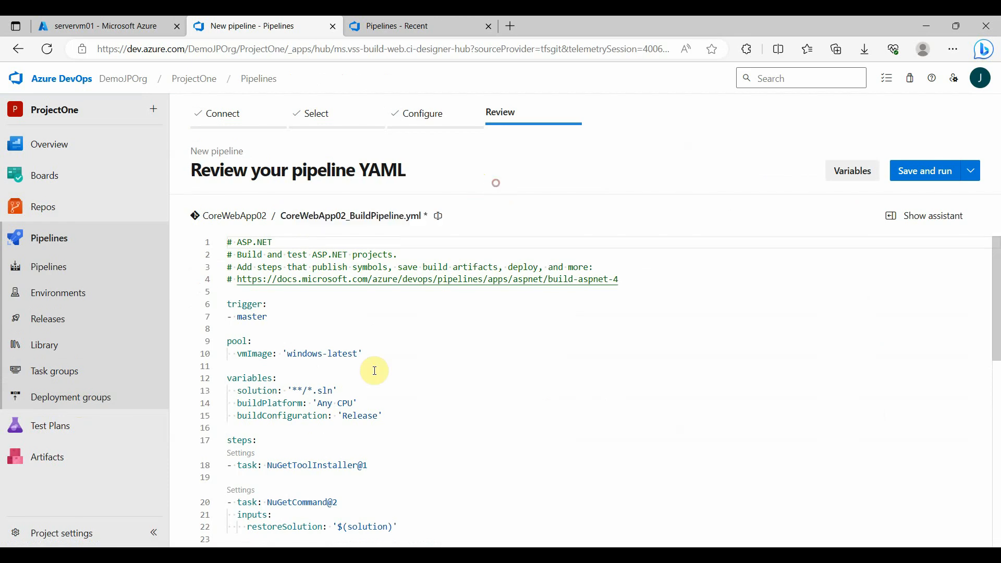
# Delete the VSBuild@1 and VSTest@2 tasks from the end of the pipeline YAML
pyautogui.scroll(-3, 374, 369)
pyautogui.scroll(-2, 374, 369)
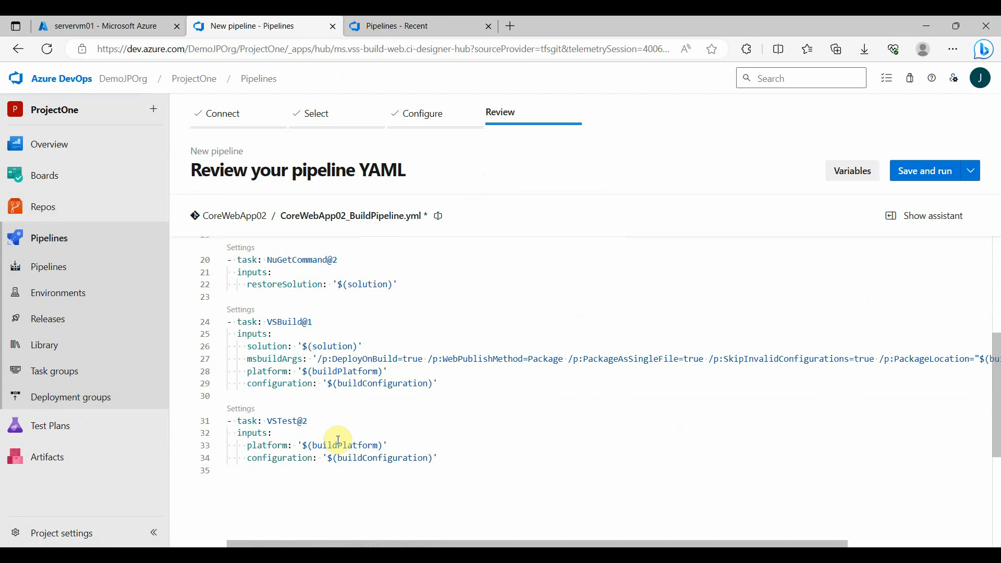
pyautogui.moveTo(469, 471); pyautogui.dragTo(228, 322)
pyautogui.press('Delete')
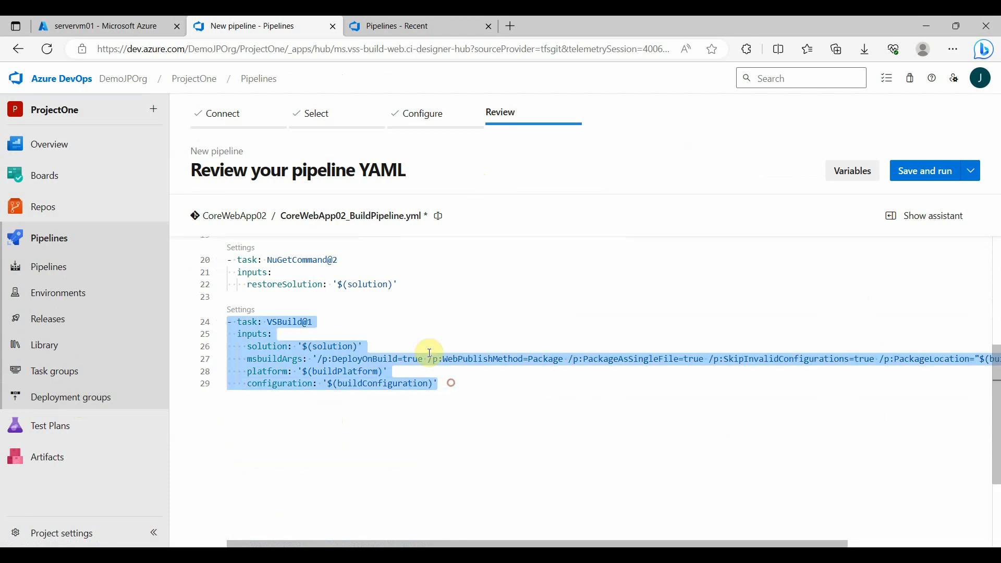
pyautogui.press('Delete')
# Add a .NET Core task with the build command after the NuGetCommand@2 task
pyautogui.click(932, 215)
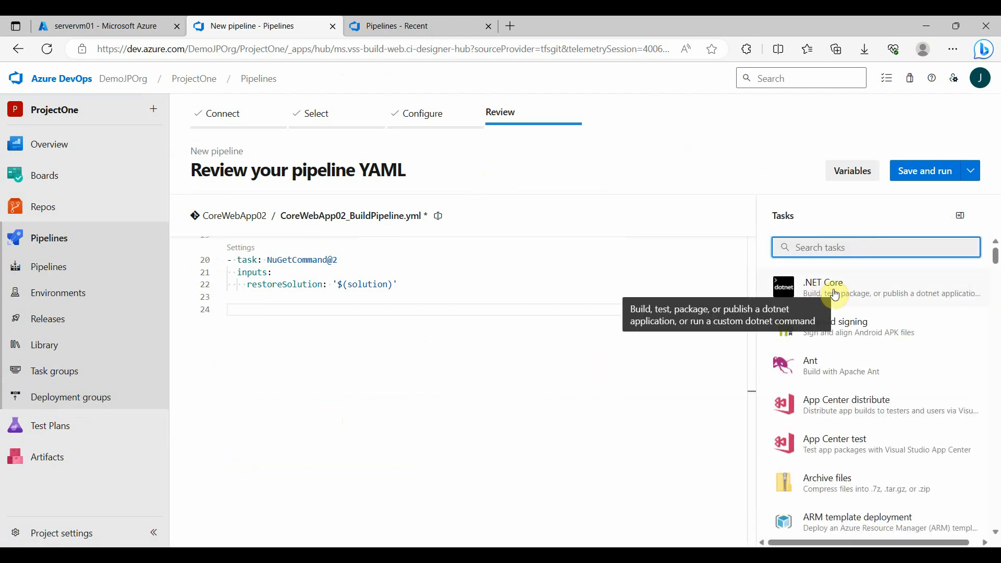
pyautogui.click(818, 296)
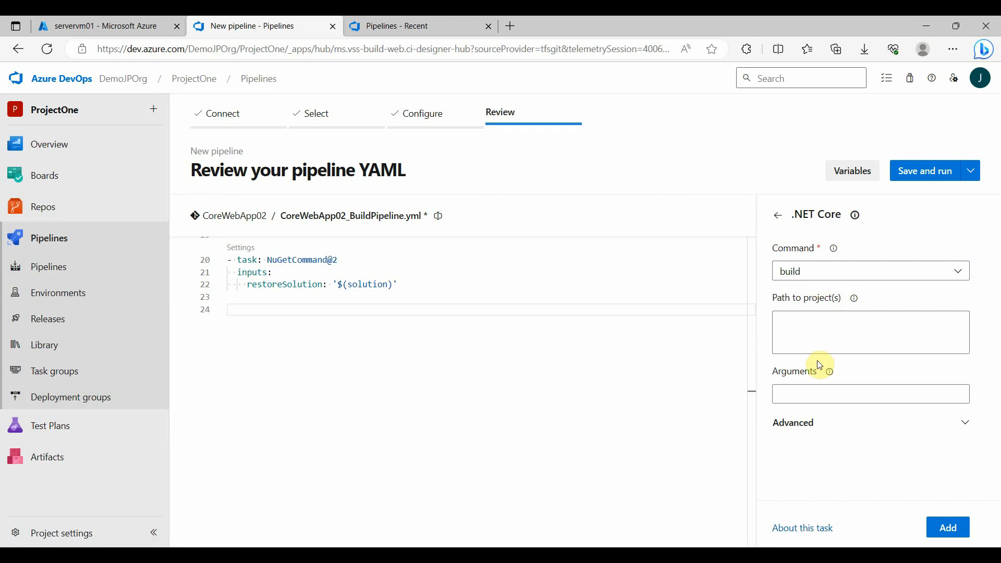
pyautogui.click(953, 534)
# Add a projects input with the value '$(solution)' to the build task
pyautogui.click(352, 355)
pyautogui.press('Return')
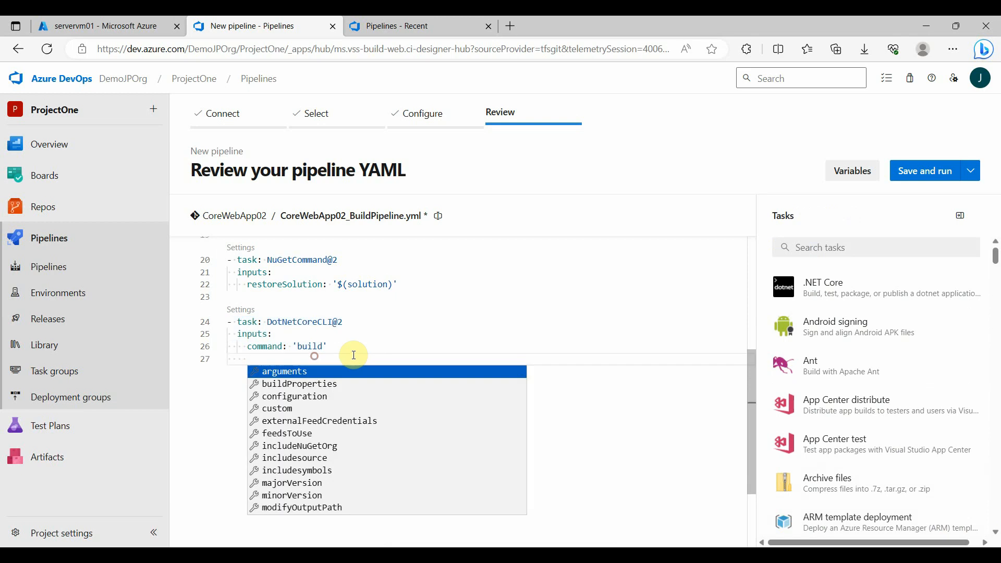
pyautogui.write('pro')
pyautogui.press('Return')
pyautogui.write("'")
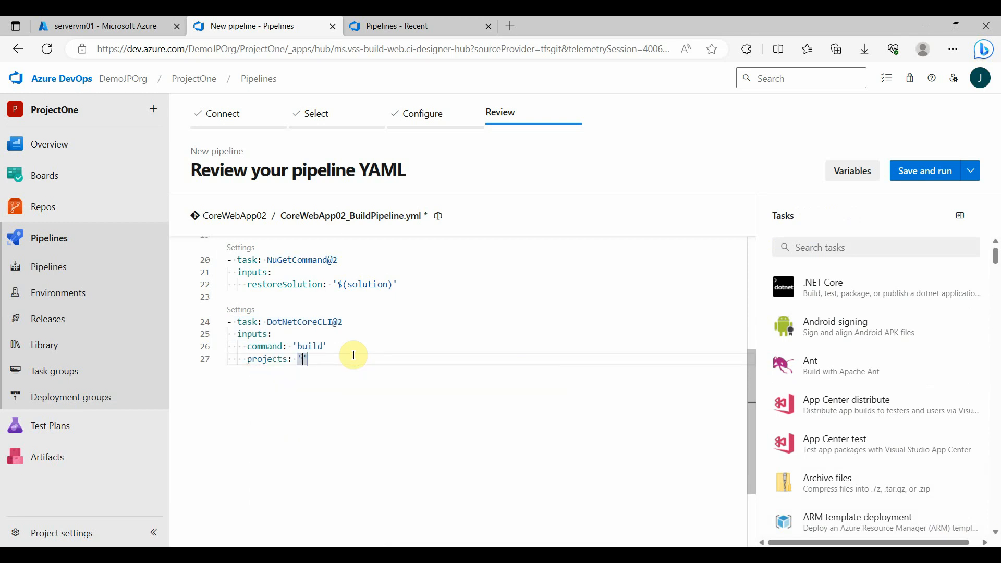
pyautogui.write('$(solution)')
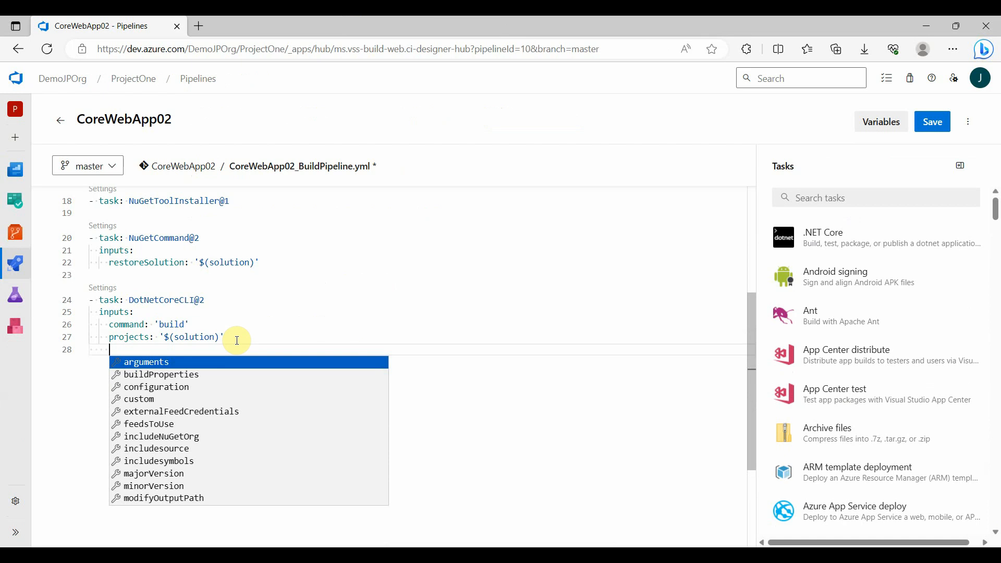
# Add a configuration input with the value '$(buildConfiguration)' to the build task
pyautogui.write('configur')
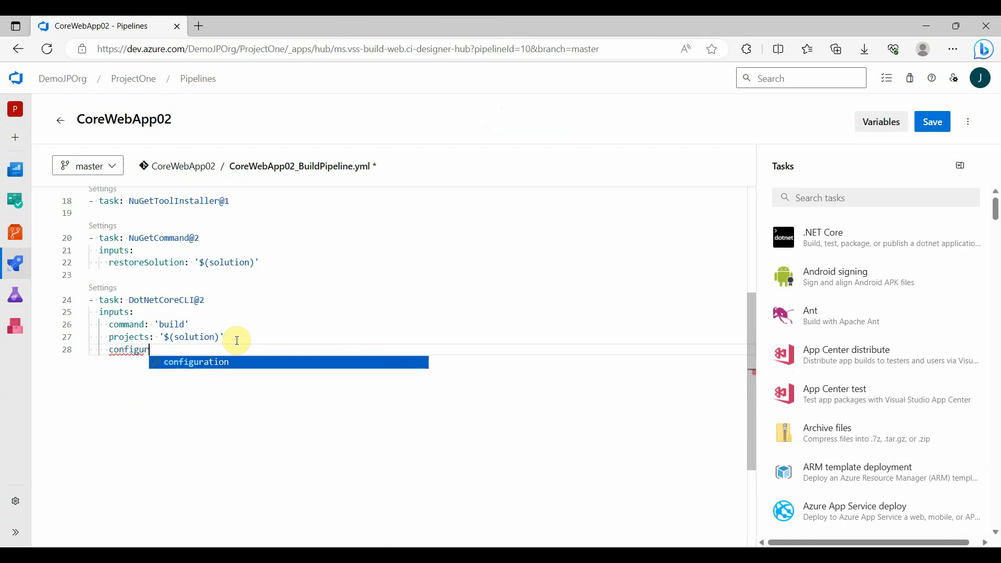
pyautogui.press('Return')
pyautogui.scroll(3, 237, 340)
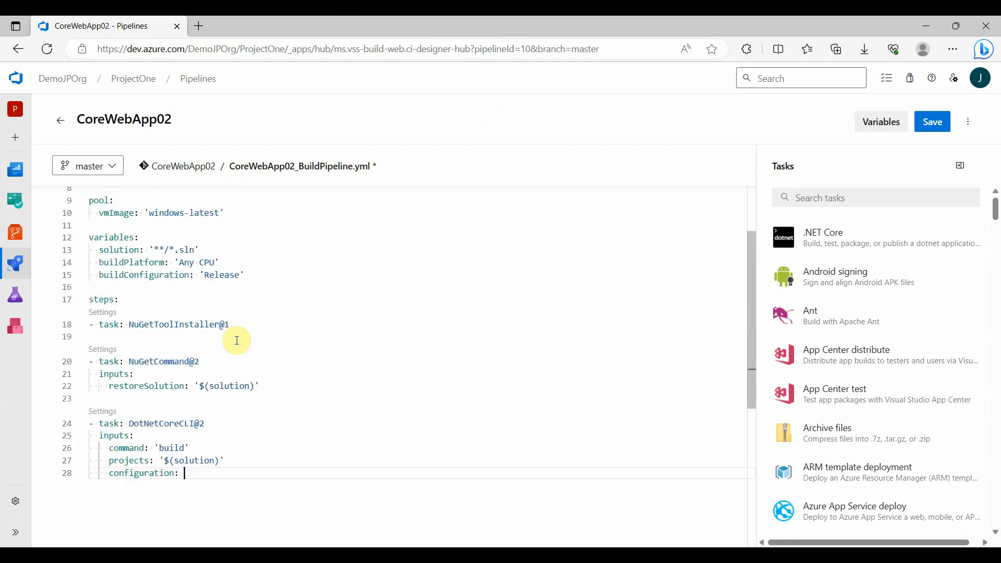
pyautogui.doubleClick(156, 275)
pyautogui.click(199, 473)
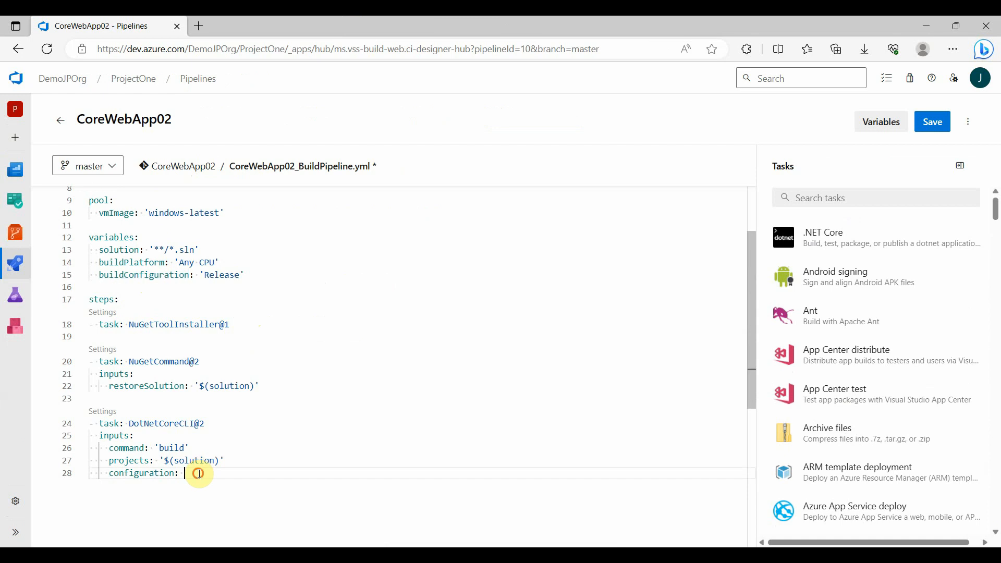
pyautogui.write("'$(buildConfiguration")
pyautogui.press('Return')
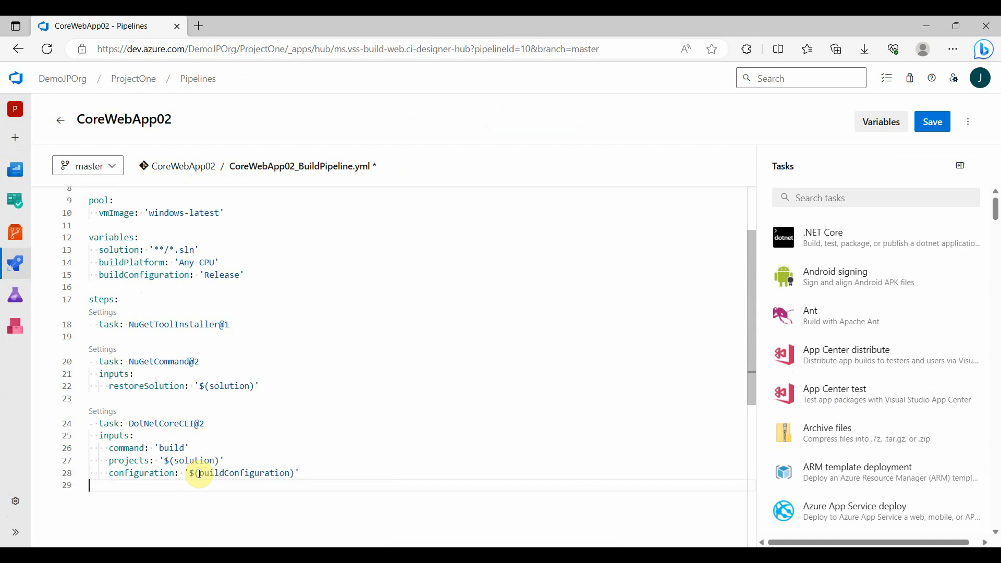
# Add a .NET Core publish task below the build task, publishing web projects without zipping the published output
pyautogui.press('Return')
pyautogui.press('Escape')
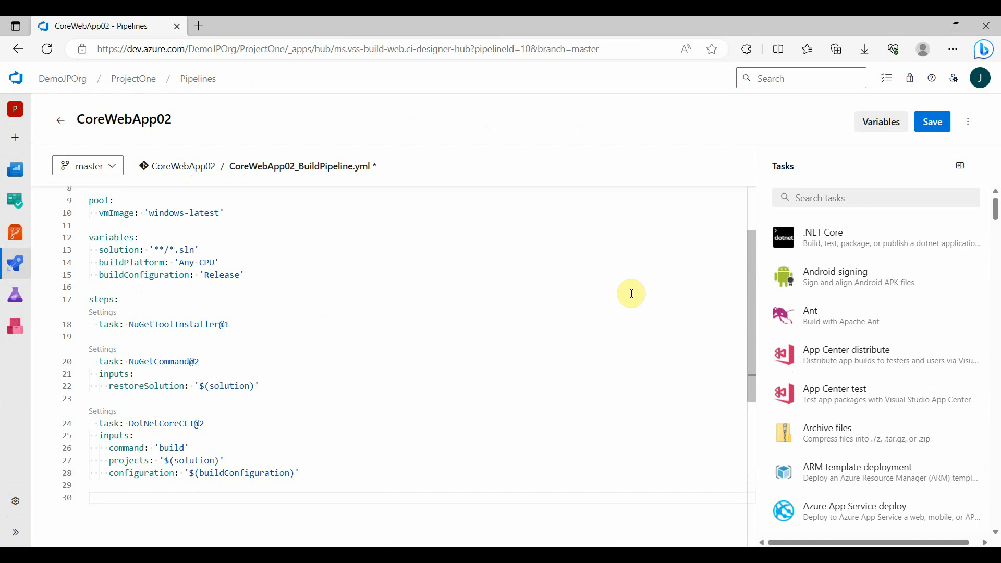
pyautogui.click(833, 245)
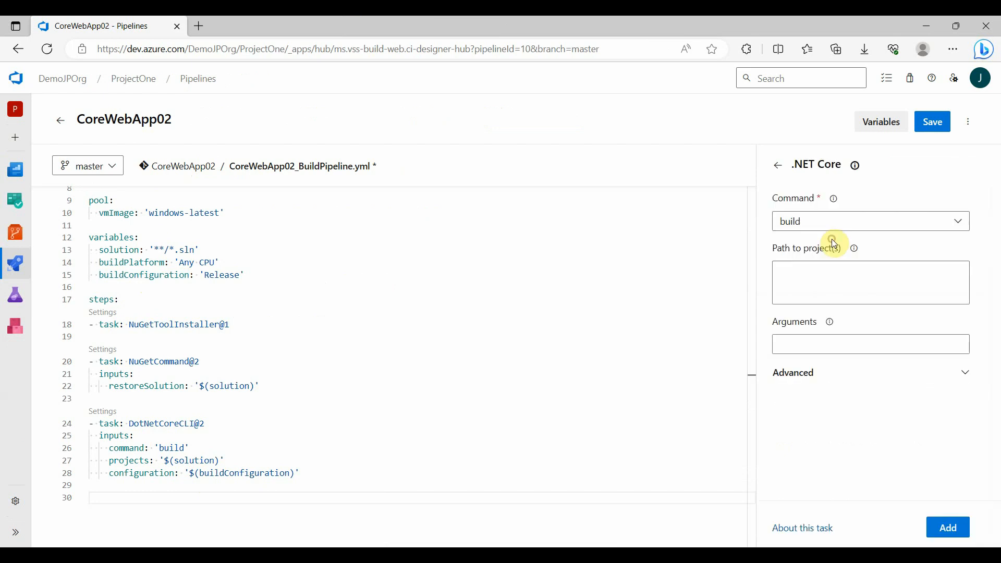
pyautogui.click(800, 234)
pyautogui.click(801, 315)
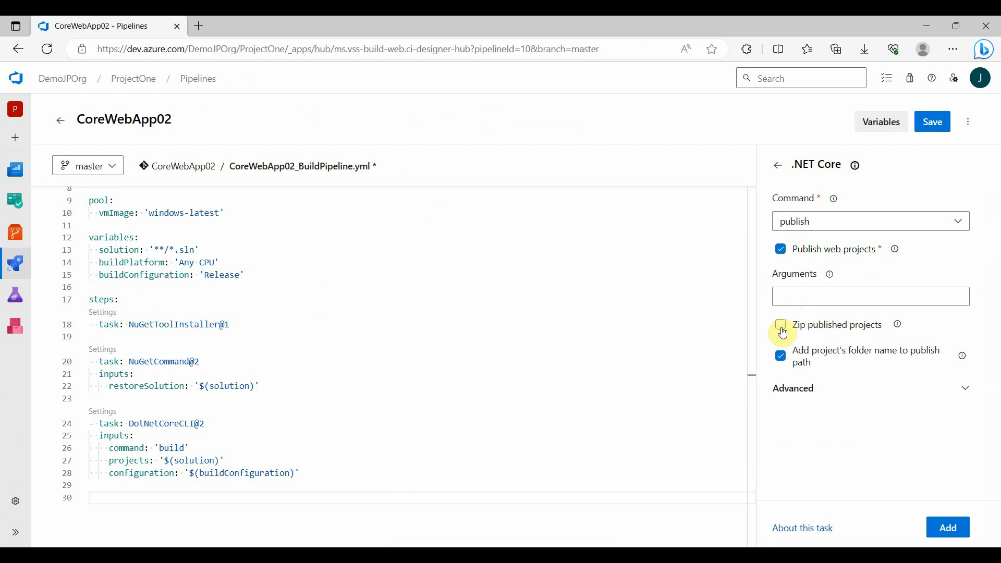
pyautogui.click(947, 527)
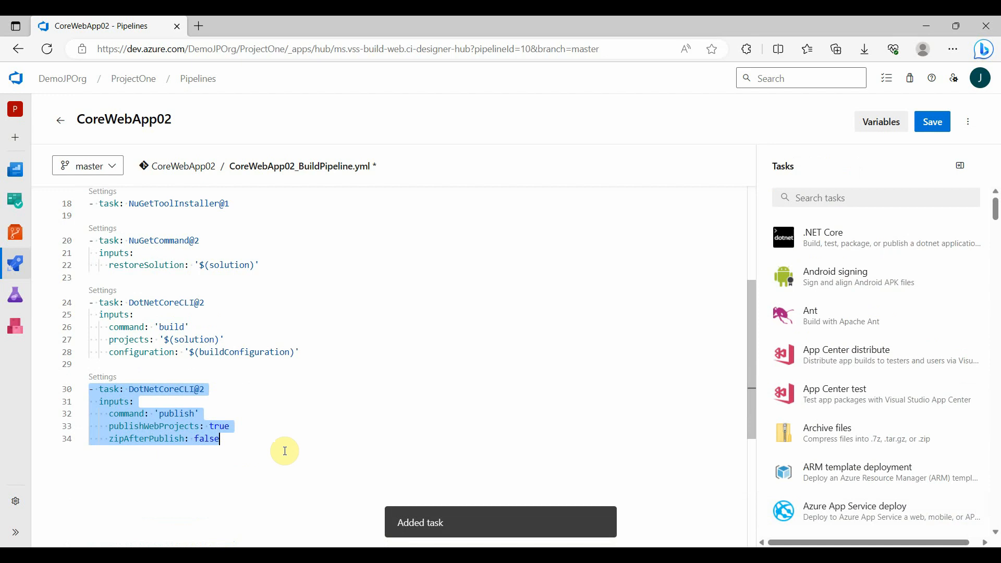
# Add an arguments input with the value '--configuration $(buildConfiguration) --output $(Build.ArtifactStagingDirectory)' to the publish task
pyautogui.click(234, 440)
pyautogui.press('Return')
pyautogui.hotkey('ctrl', 'space')
pyautogui.write('argu')
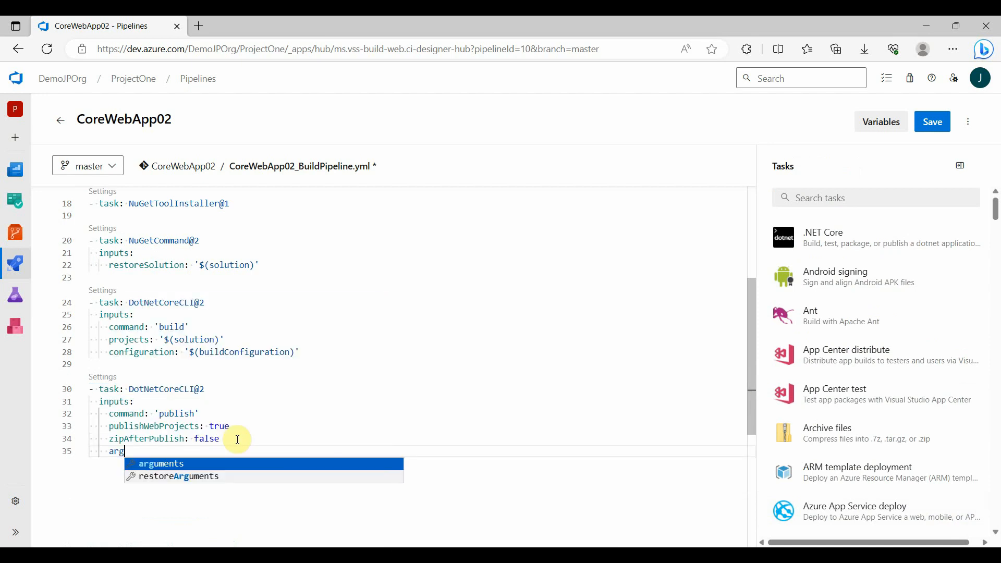
pyautogui.press('Return')
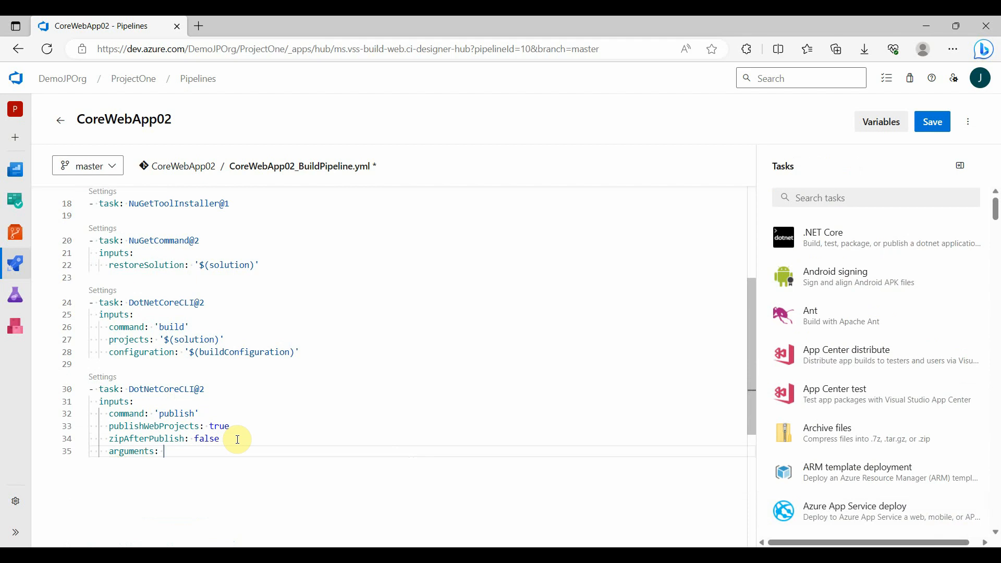
pyautogui.write("'")
pyautogui.write('--configuration $(buildConfiguration)')
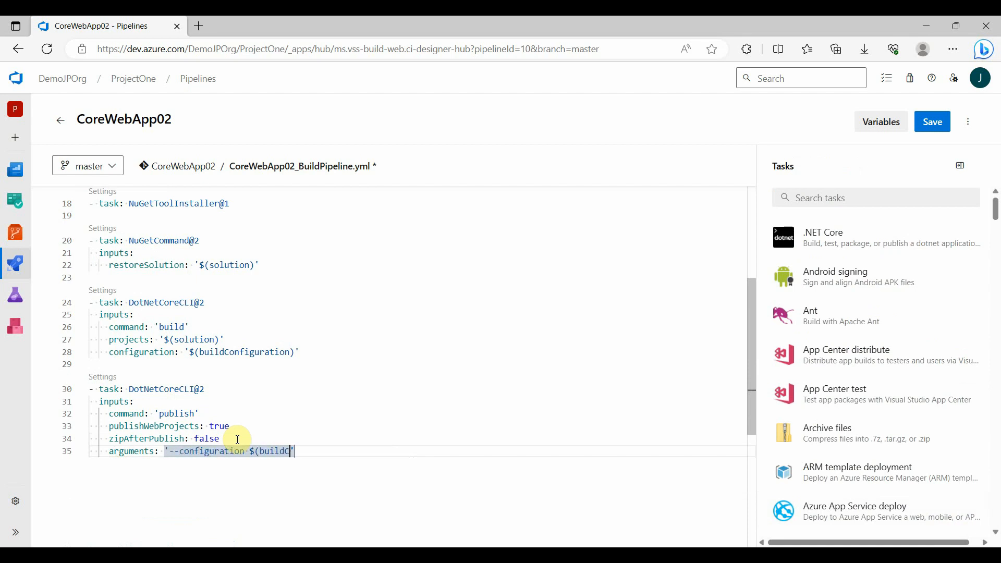
pyautogui.write(' --output')
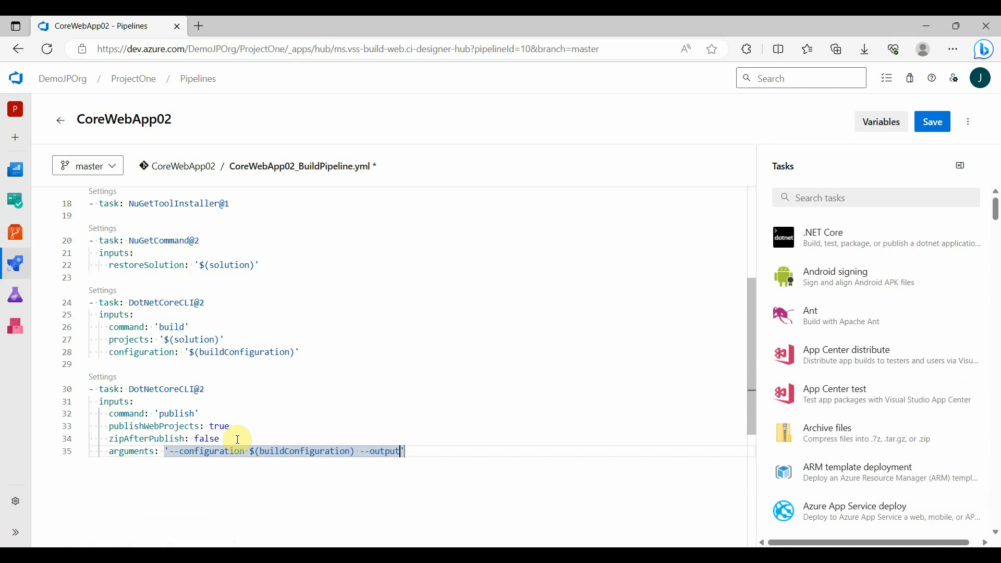
pyautogui.write(' $(Build.ArtifactStagingDirectory)')
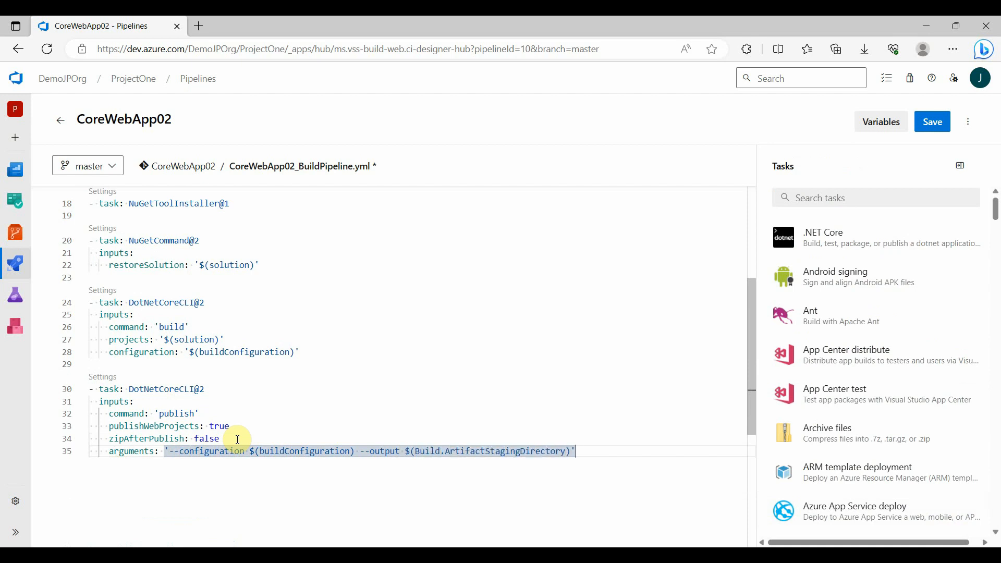
# Add a Publish Pipeline Artifacts task below the publish task, with $(Build.ArtifactStagingDirectory) as its file or directory path
pyautogui.press('Return')
pyautogui.press('BackSpace')
pyautogui.press('BackSpace')
pyautogui.press('Return')
pyautogui.press('Escape')
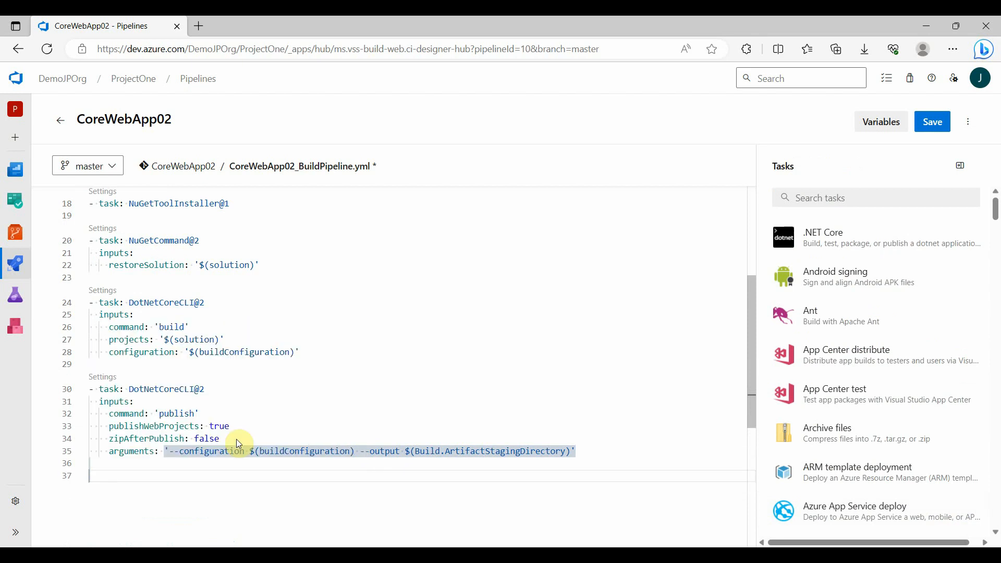
pyautogui.scroll(-3, 238, 443)
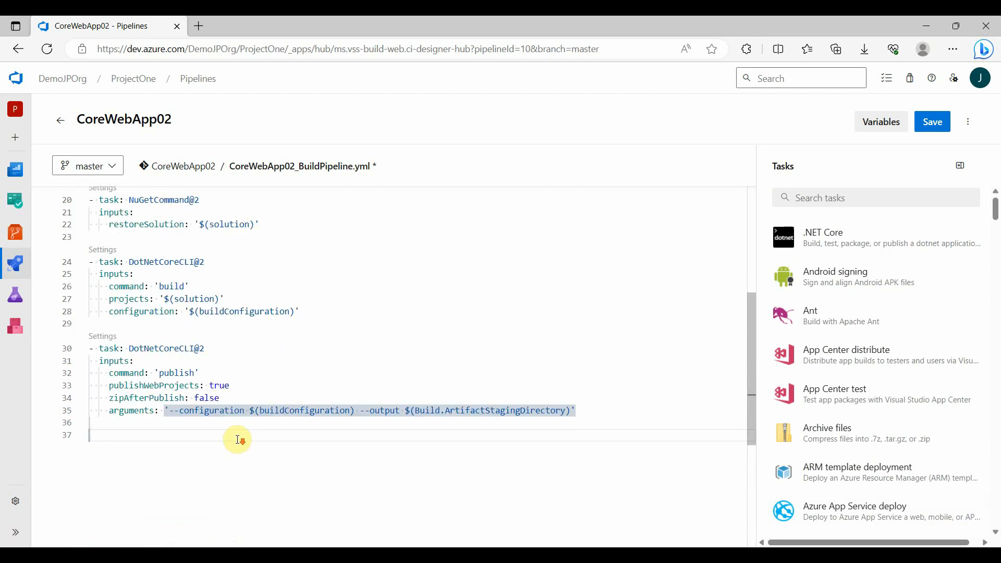
pyautogui.click(849, 198)
pyautogui.write('publish pipel')
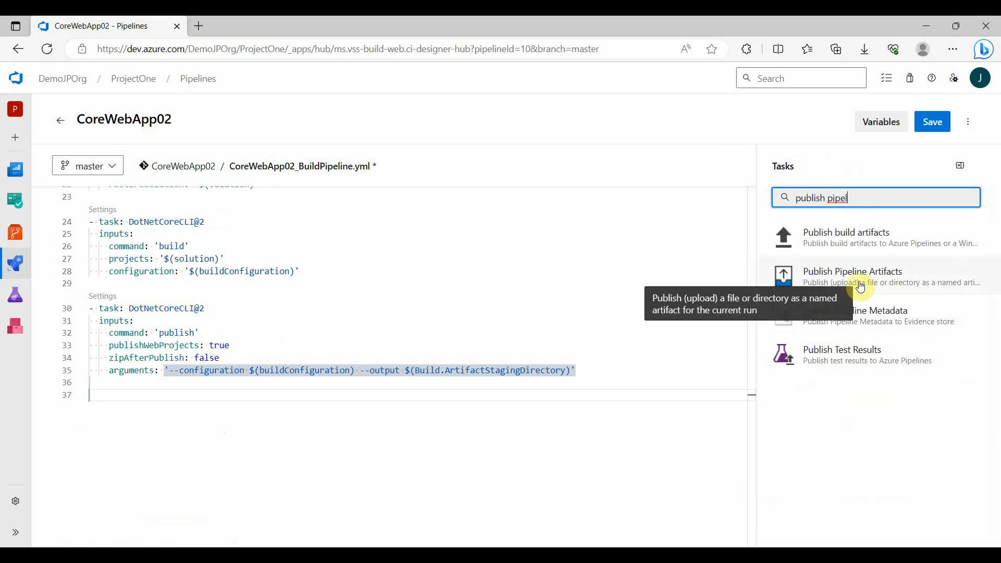
pyautogui.click(858, 279)
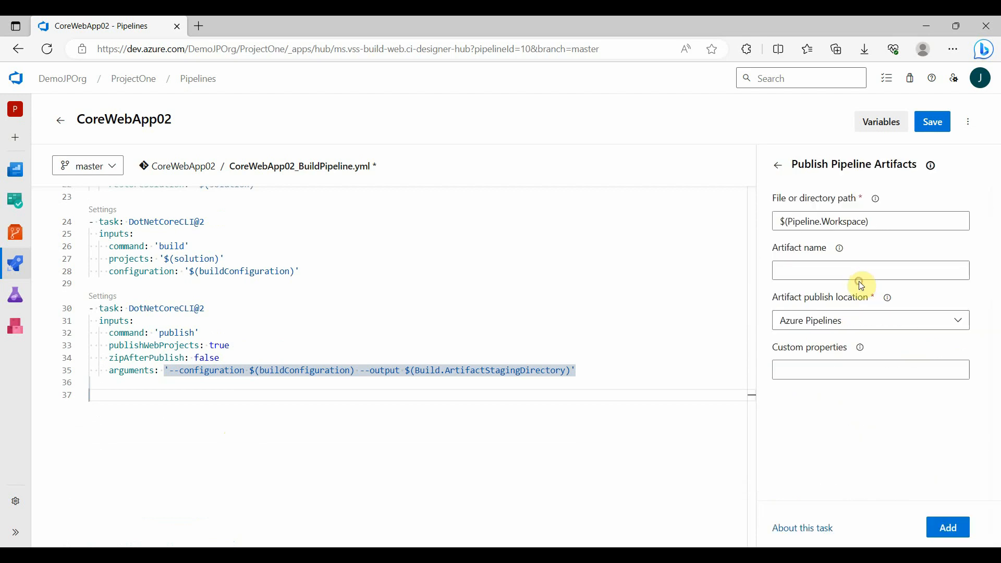
pyautogui.moveTo(822, 220); pyautogui.dragTo(865, 221)
pyautogui.press('BackSpace')
pyautogui.hotkey('ctrl', 'BackSpace')
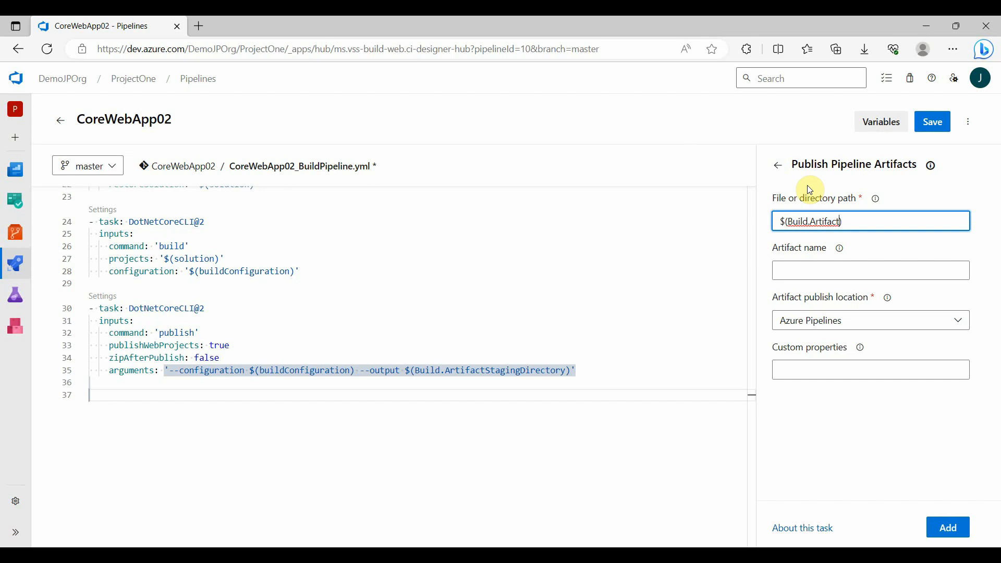
pyautogui.write('Build.ArtifactStagingDirectory')
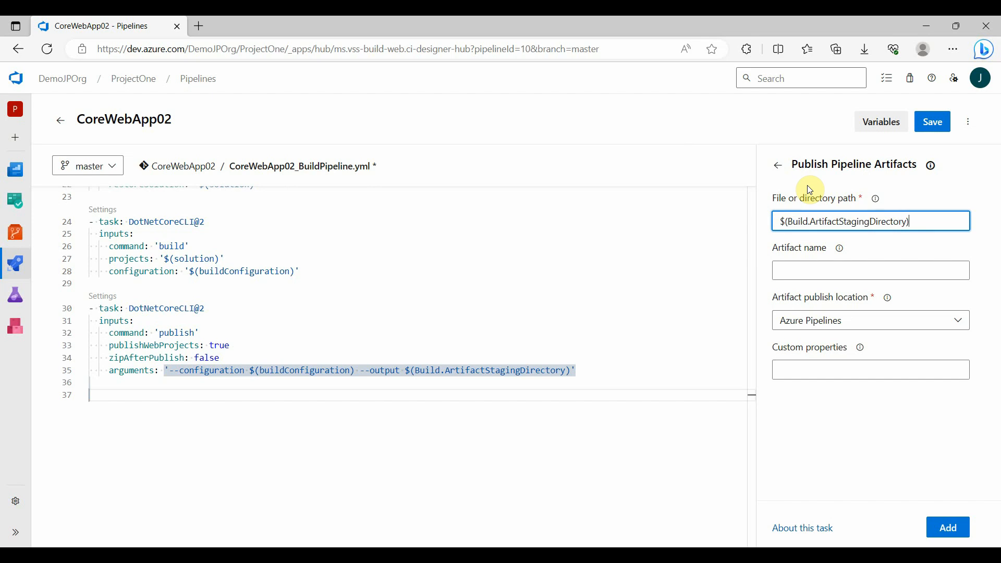
pyautogui.click(947, 527)
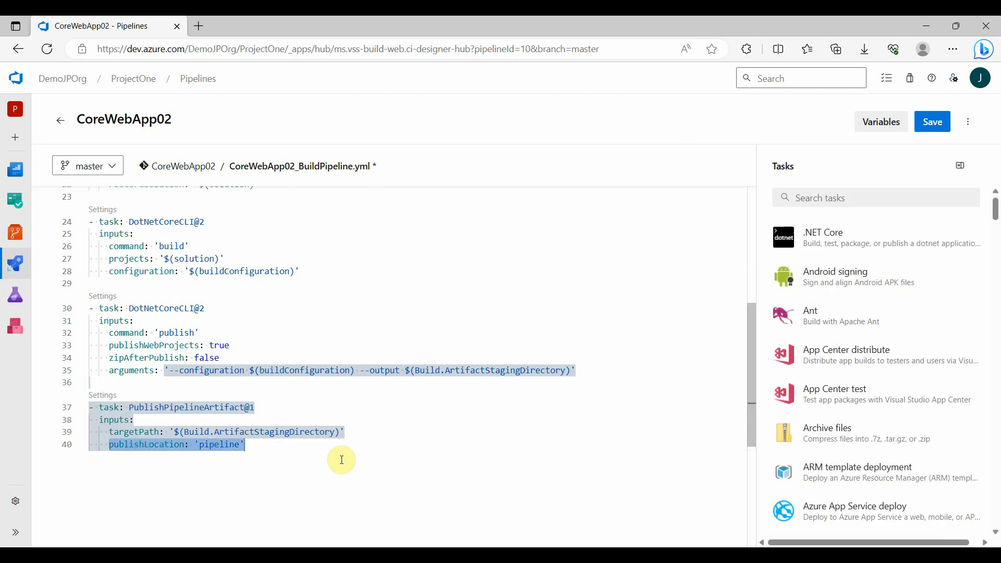
# Replace the publishLocation input of the PublishPipelineArtifact@1 task with artifactName: 'CoreWebApp02Drop'
pyautogui.press('BackSpace')
pyautogui.write('artifac')
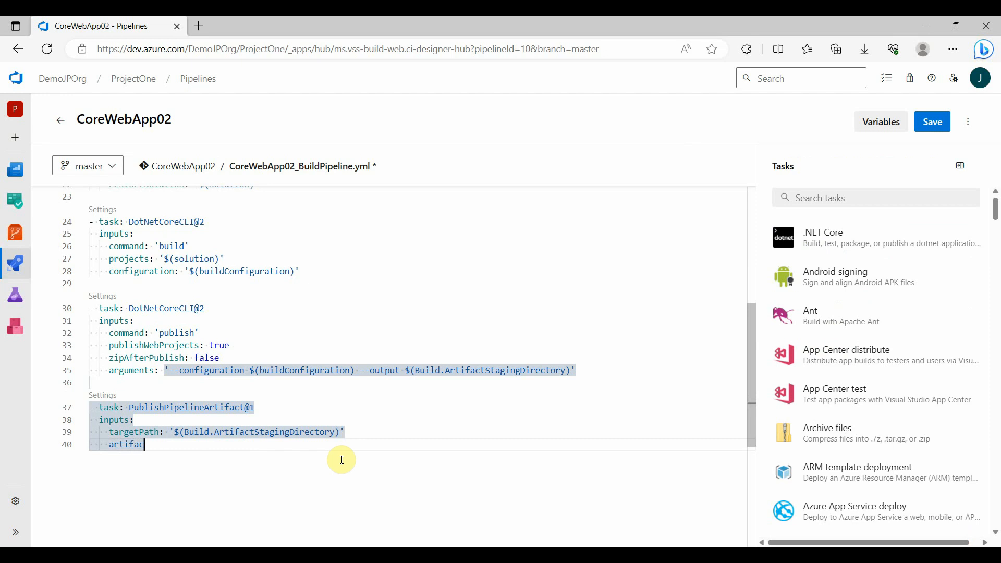
pyautogui.write("tName: 'CoreWebApp02Drop")
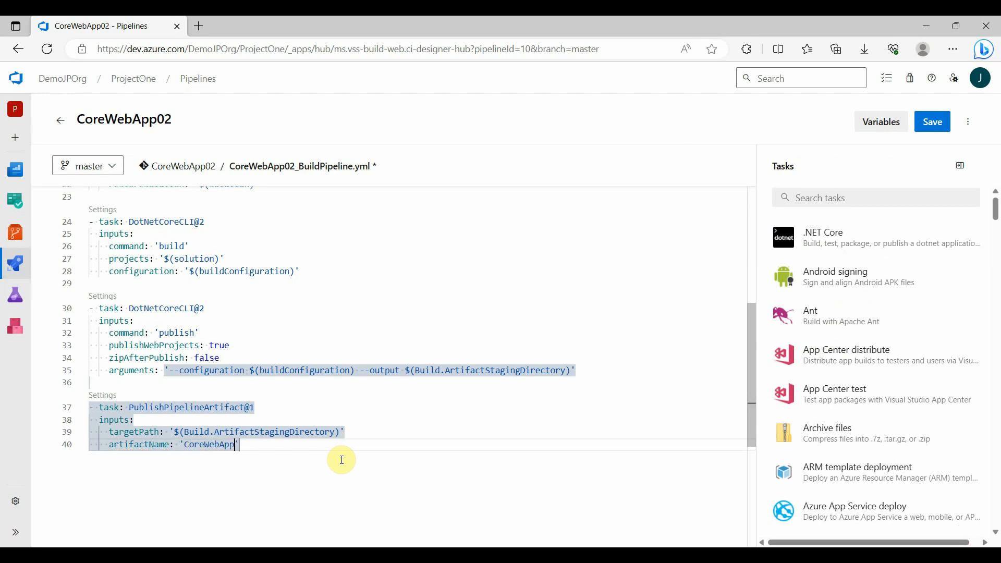
pyautogui.scroll(1, 341, 459)
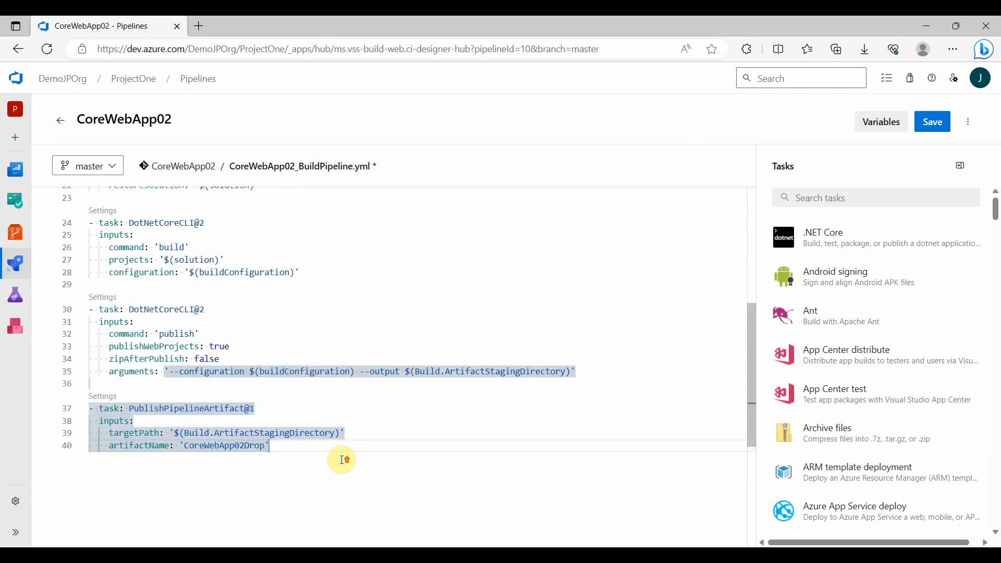
# Save the pipeline file directly to the master branch with the commit message "Commit build pipeline"
pyautogui.click(932, 122)
pyautogui.moveTo(947, 163); pyautogui.dragTo(725, 149)
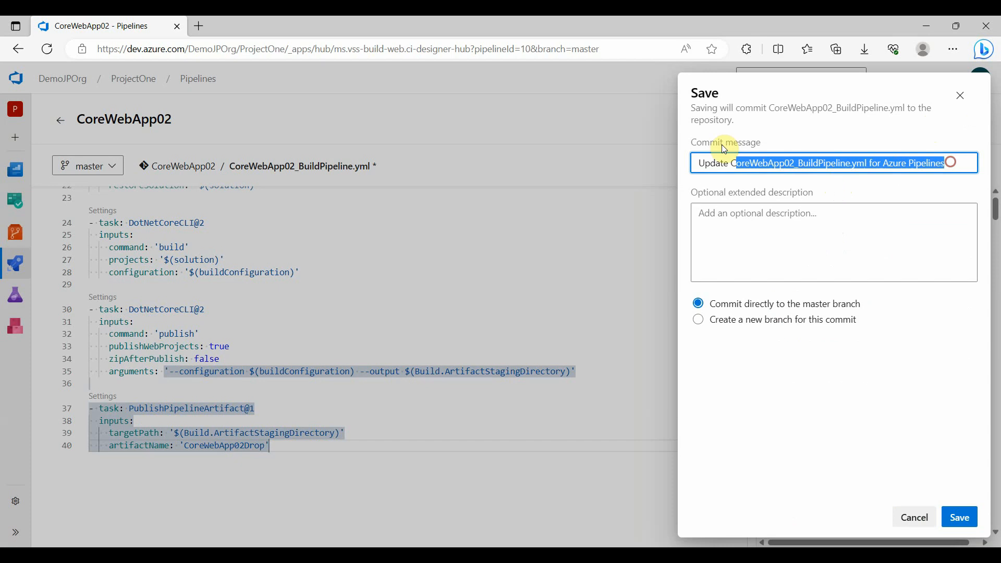
pyautogui.write('Commit build pipeline')
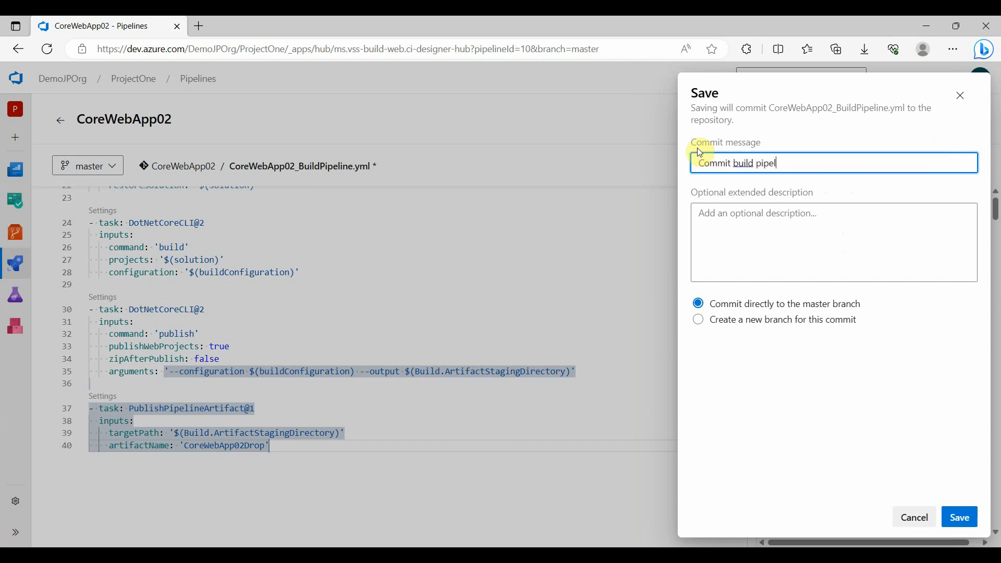
pyautogui.click(964, 518)
# Run the CoreWebApp02 pipeline and expand the CoreWebApp02 folder inside its published CoreWebApp02Drop artifact
pyautogui.click(934, 119)
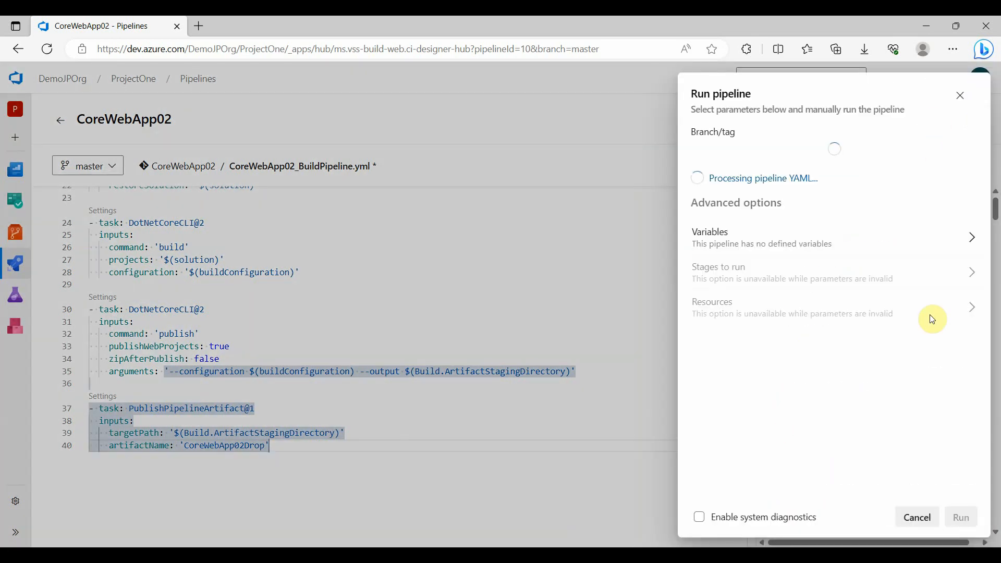
pyautogui.click(955, 519)
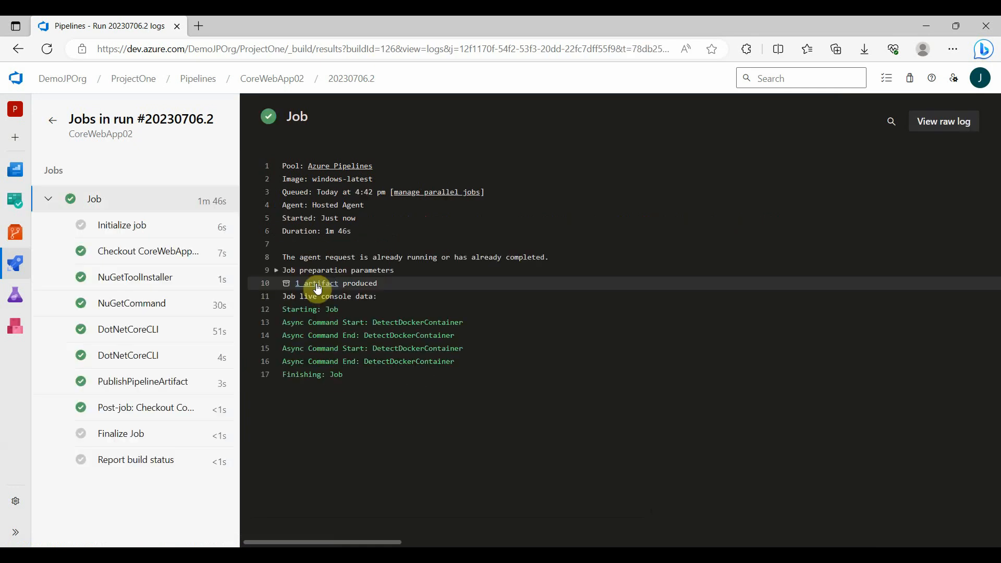
pyautogui.click(317, 286)
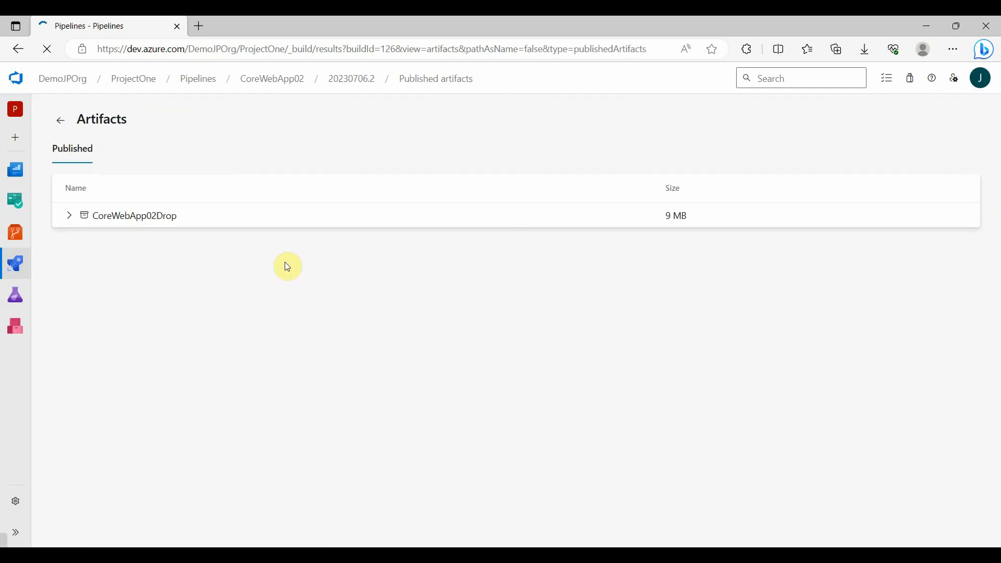
pyautogui.click(69, 216)
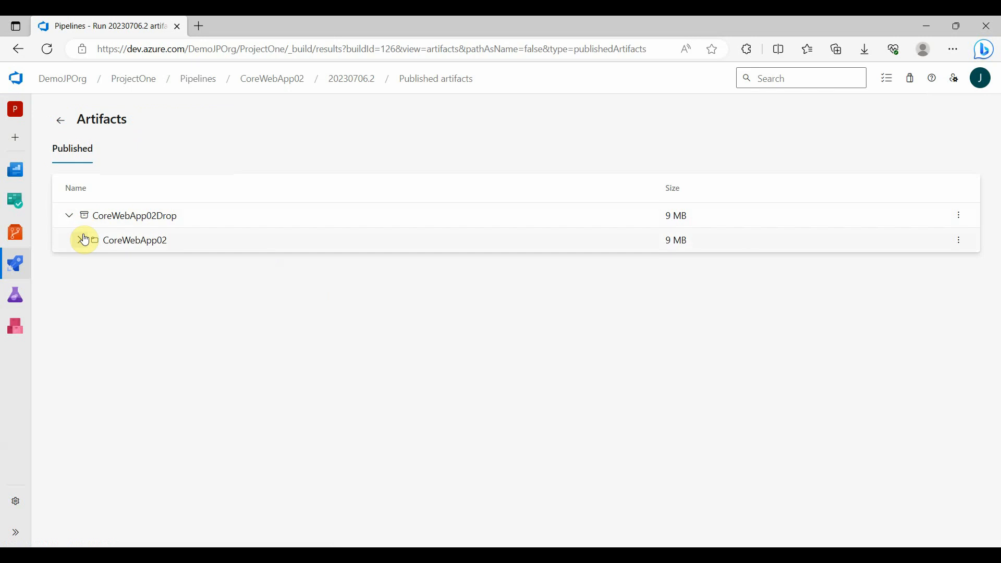
pyautogui.click(79, 240)
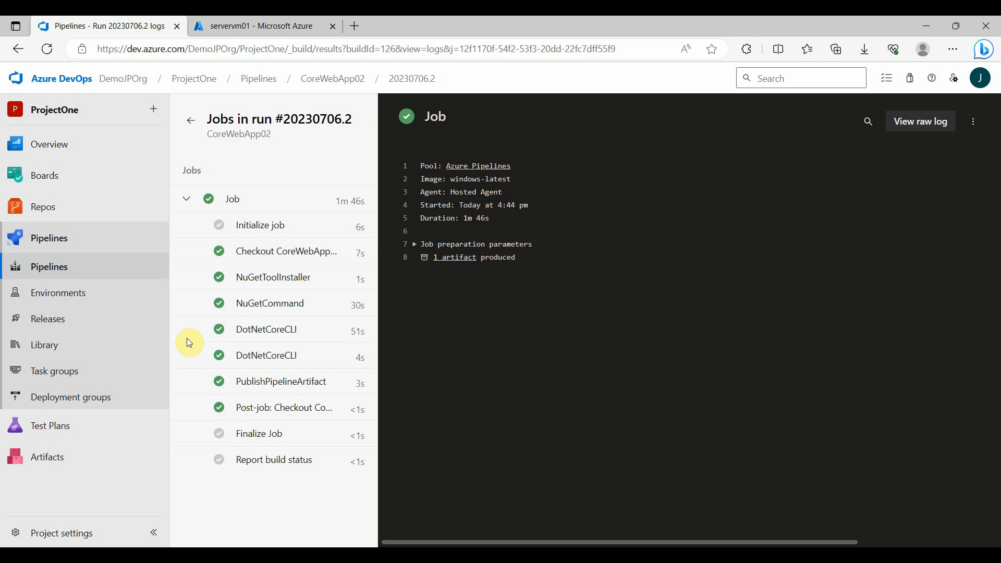
# Create a pipeline environment named DeploymentEnv01 with virtual machines as its resource type
pyautogui.click(95, 301)
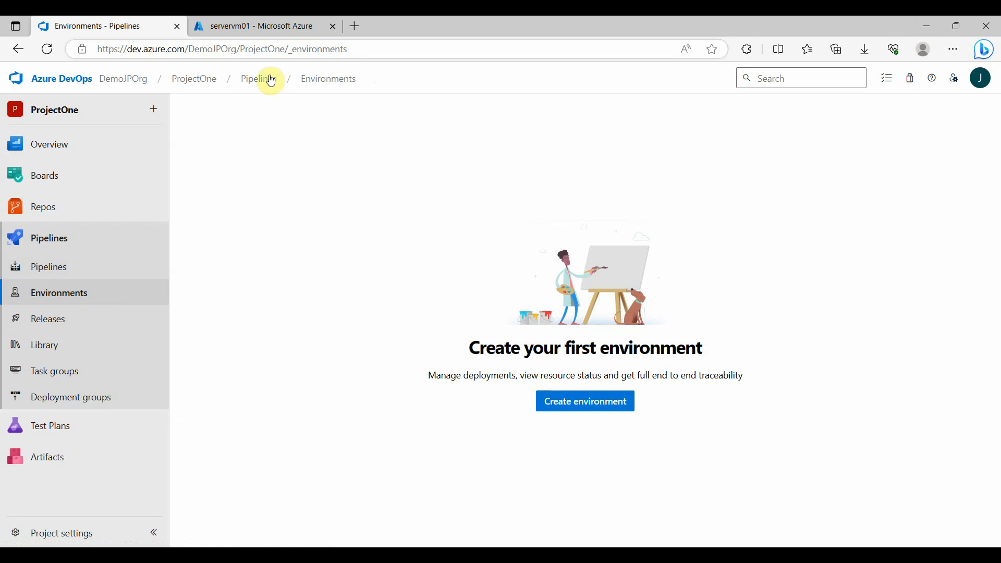
pyautogui.click(273, 29)
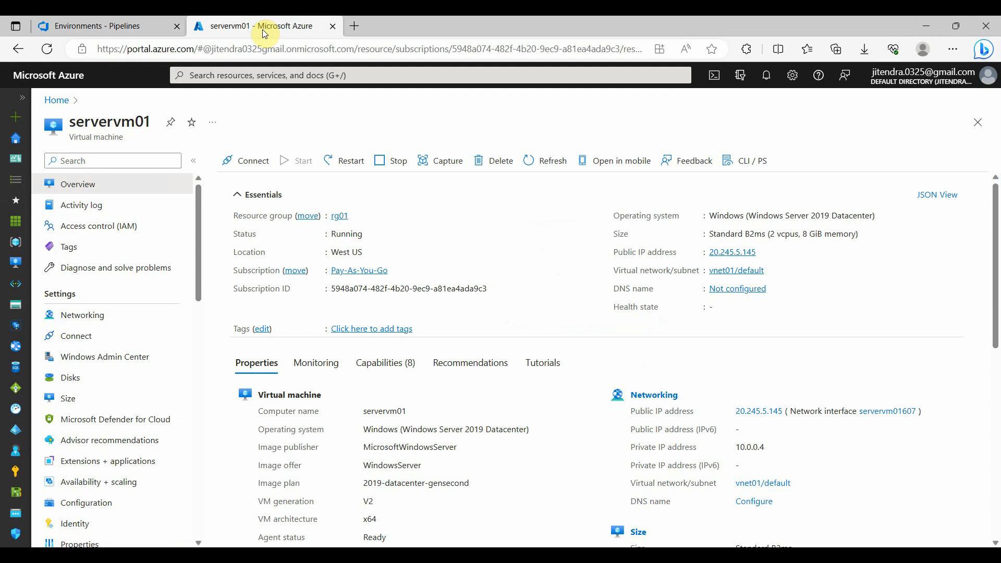
pyautogui.click(123, 26)
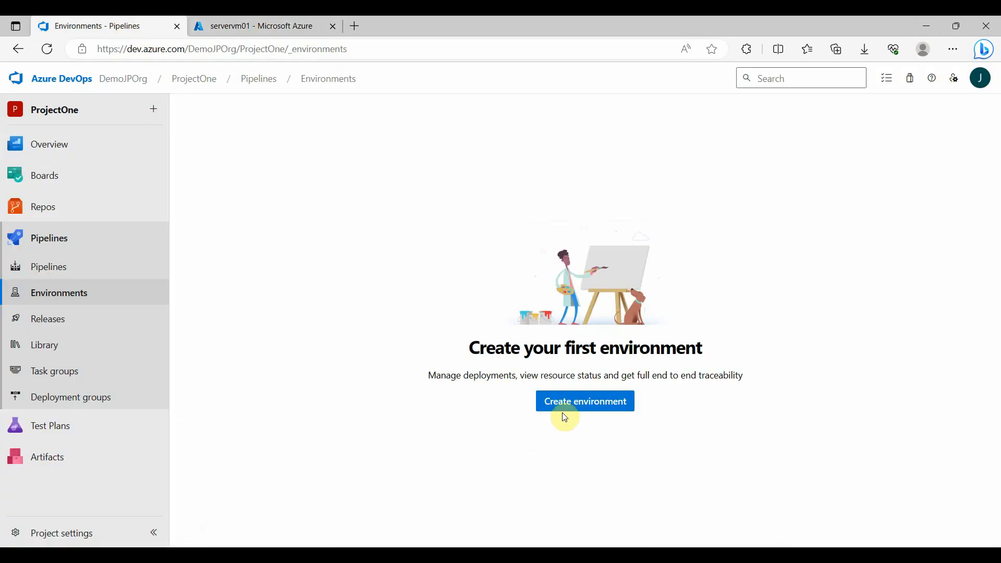
pyautogui.click(594, 407)
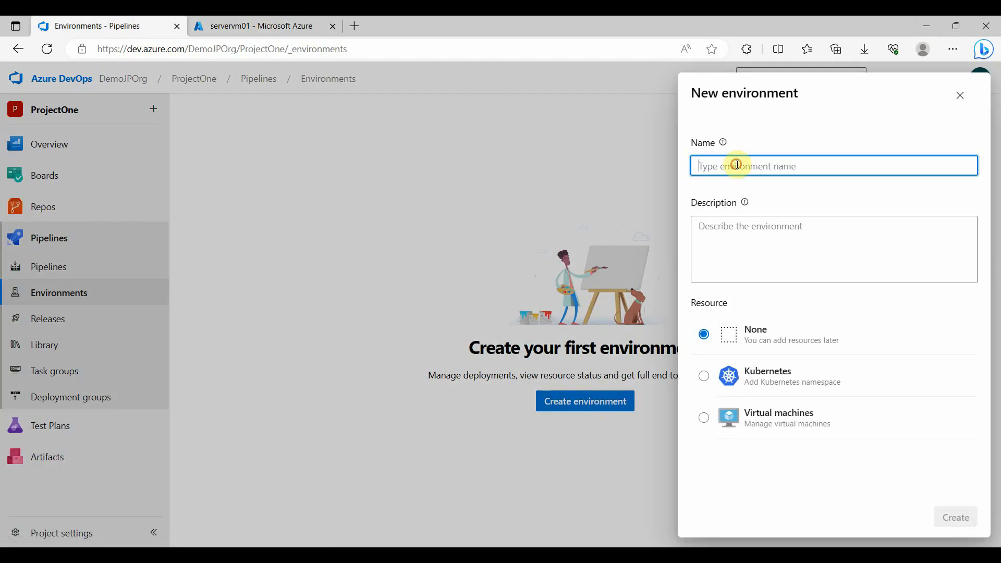
pyautogui.write('DeploymentEnv01')
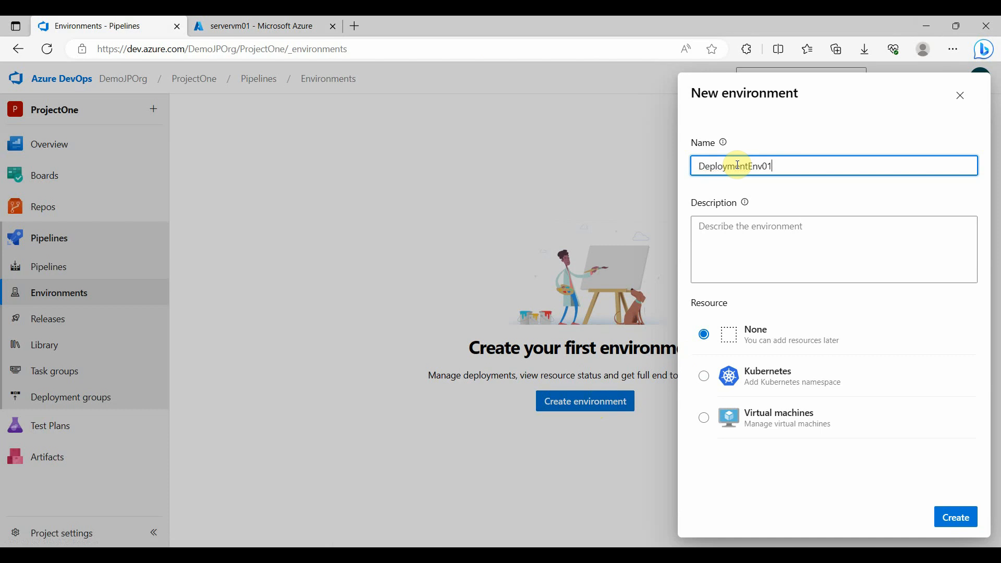
pyautogui.click(704, 418)
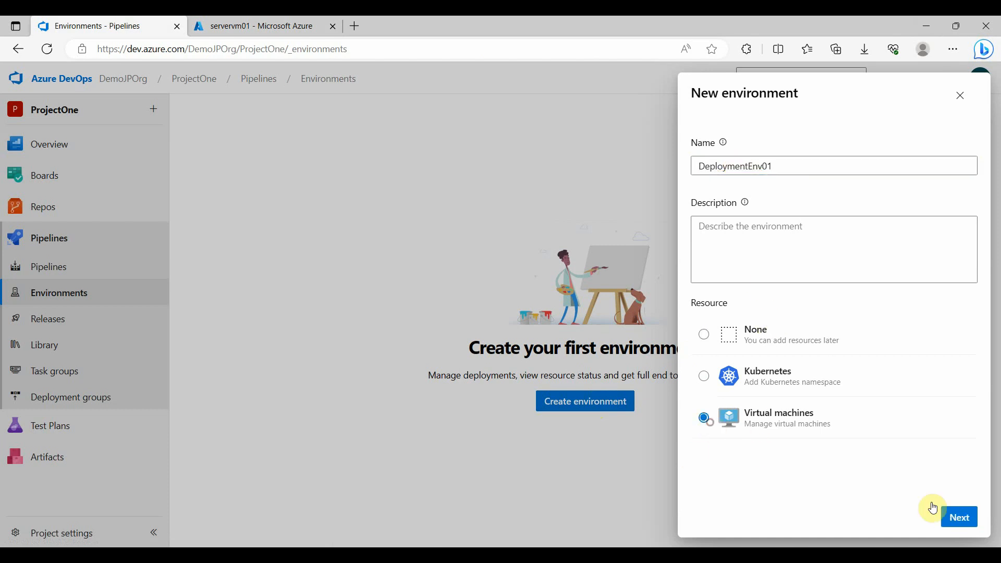
pyautogui.click(963, 521)
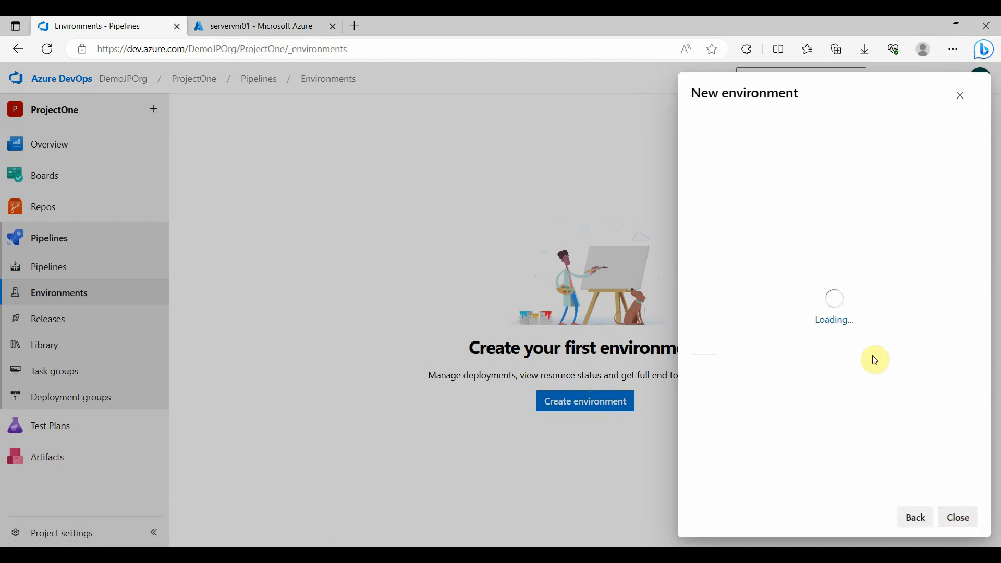
# Choose Windows as the virtual machine resource's operating system and copy its registration script
pyautogui.click(748, 232)
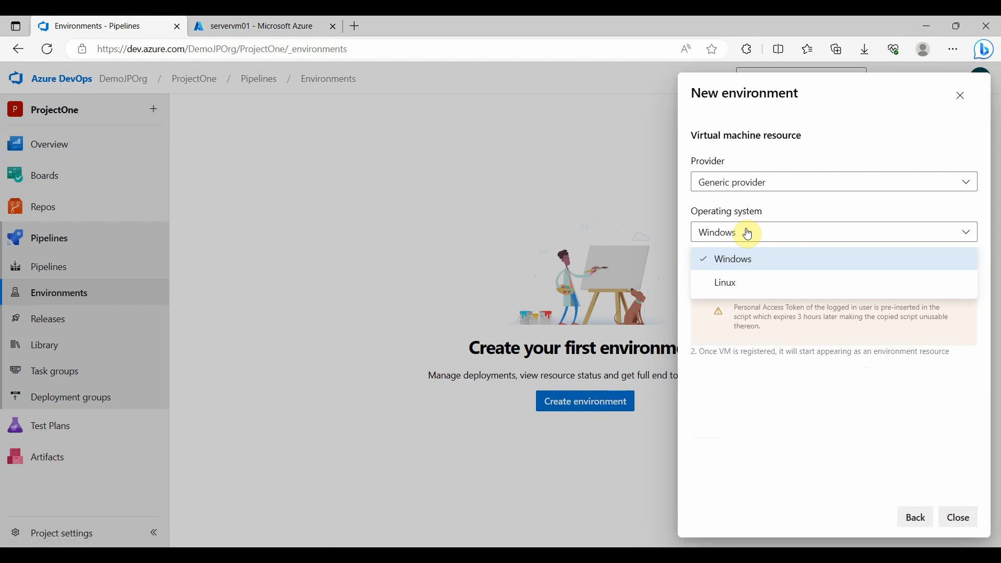
pyautogui.click(761, 259)
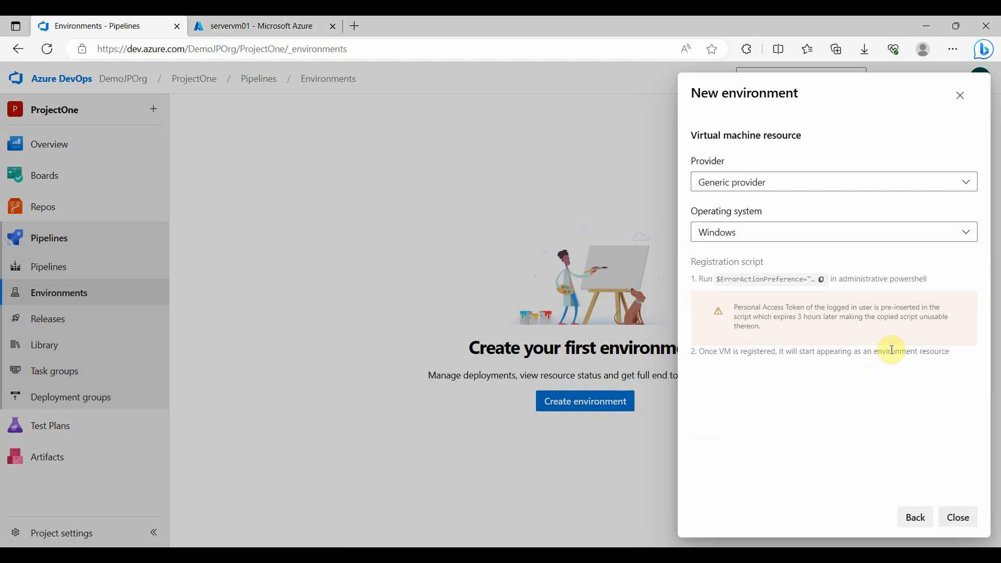
pyautogui.click(822, 281)
# Switch to the remote VM's PowerShell, run the copied registration script with its personal access token, and skip adding resource tags
pyautogui.click(630, 558)
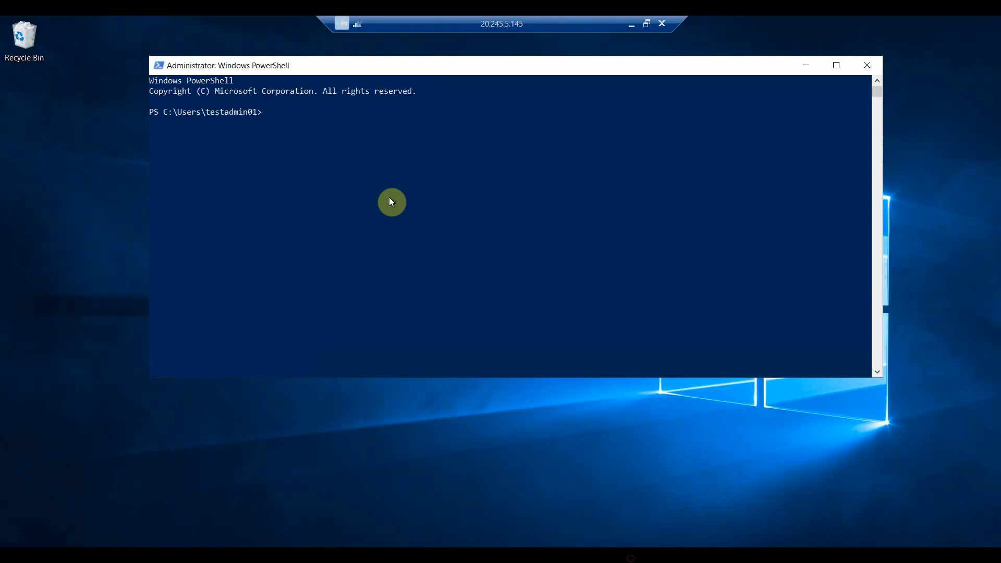
pyautogui.rightClick(280, 125)
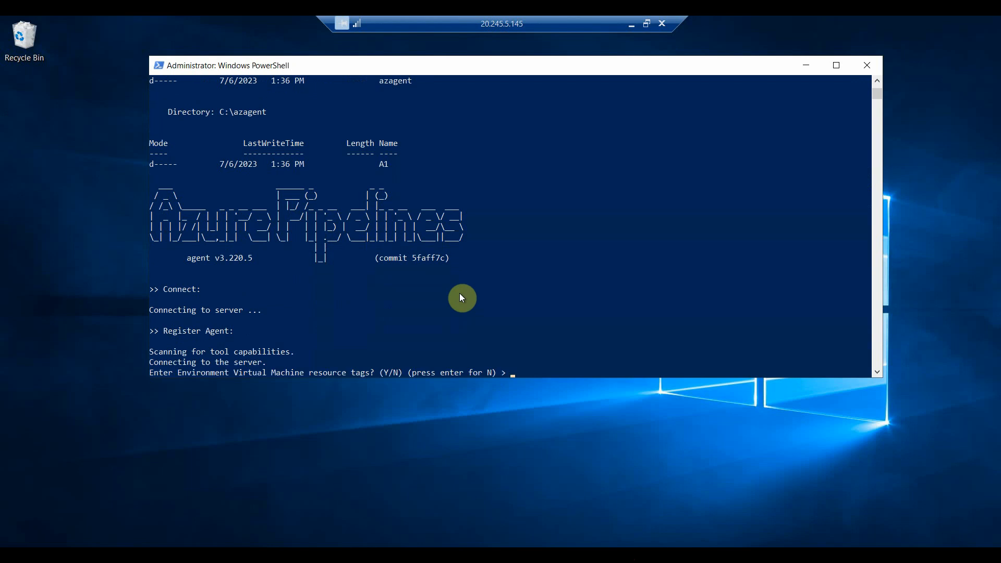
pyautogui.press('Return')
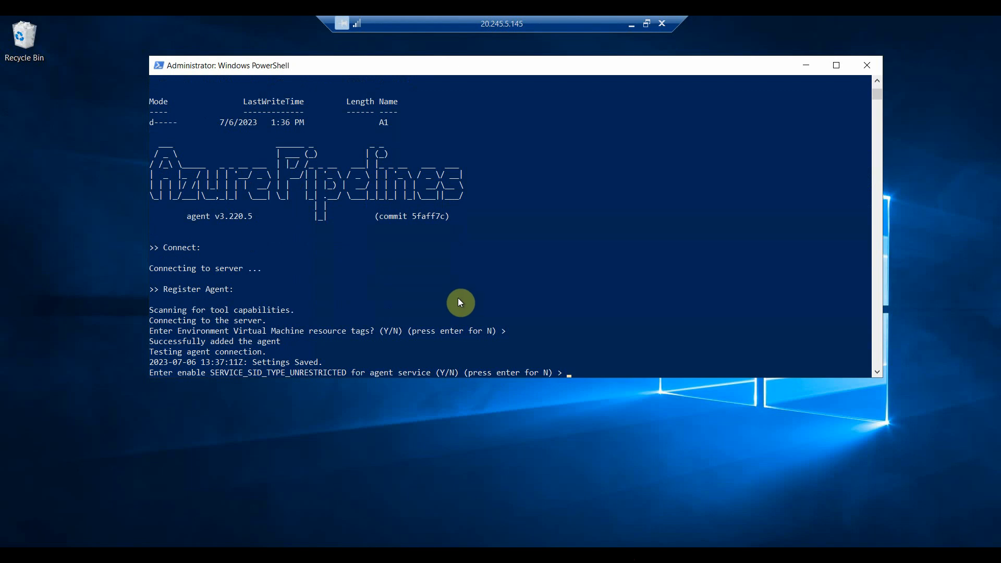
# Configure the agent service with SERVICE_SID_TYPE_UNRESTRICTED enabled, the default NT AUTHORITY\SYSTEM account, and immediate start after configuration
pyautogui.write('Y')
pyautogui.press('Return')
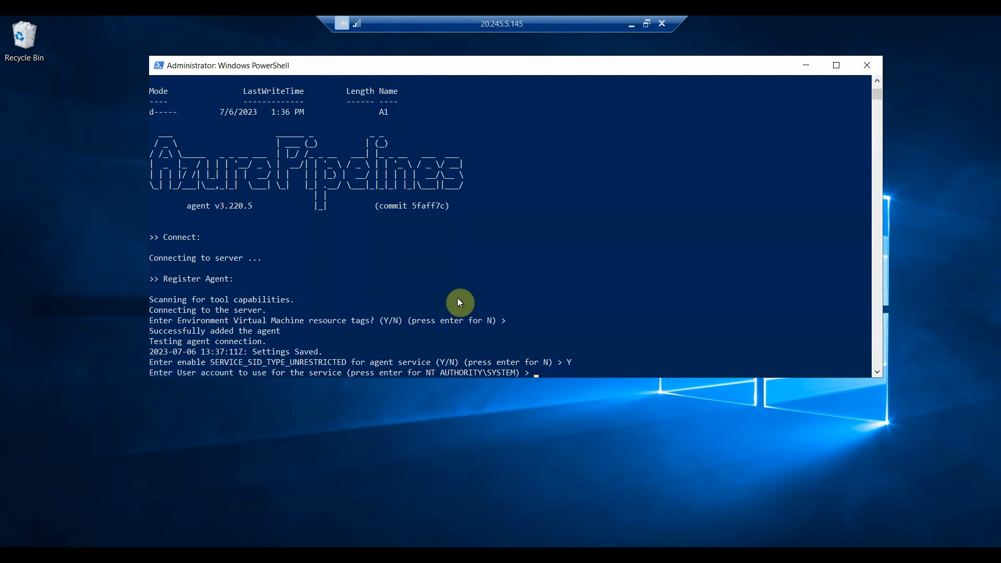
pyautogui.press('Return')
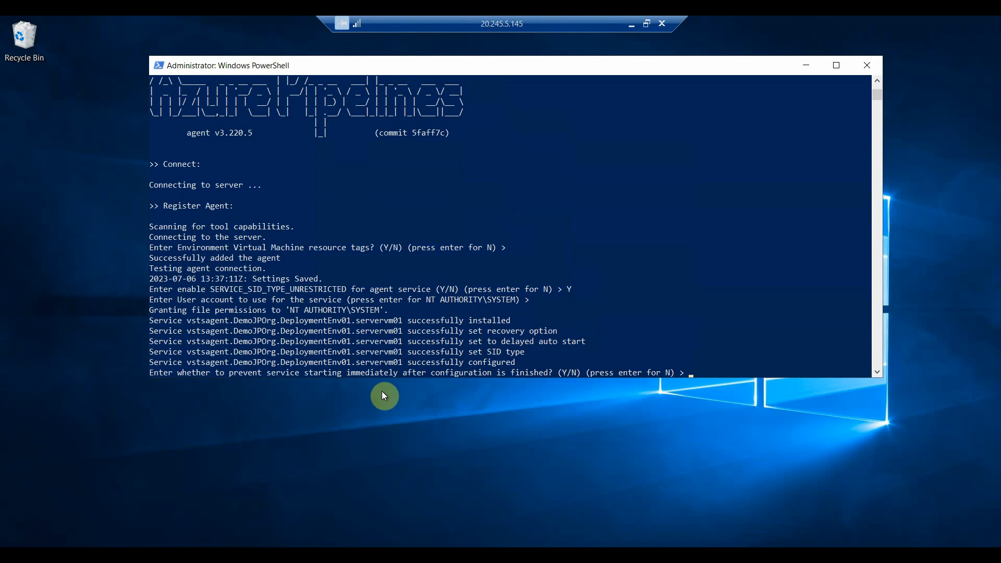
pyautogui.press('Return')
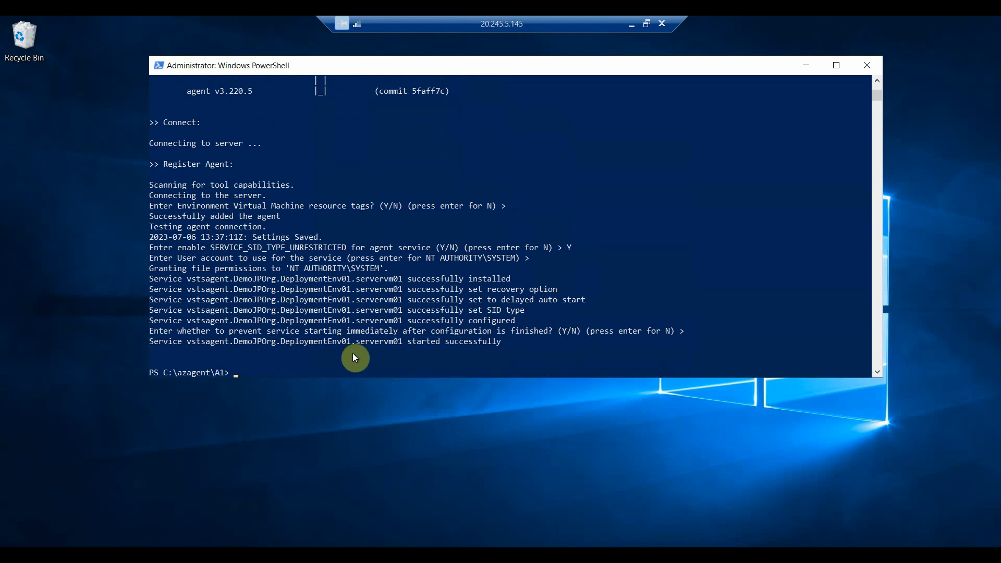
# Return to Azure DevOps in the browser, finish the new environment setup, and view DeploymentEnv01's resources
pyautogui.click(631, 25)
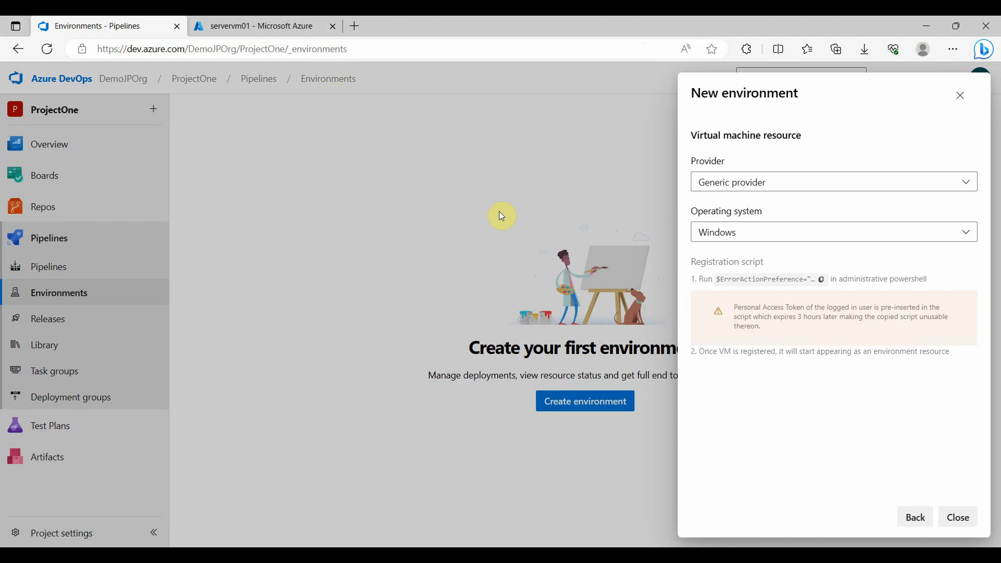
pyautogui.click(958, 519)
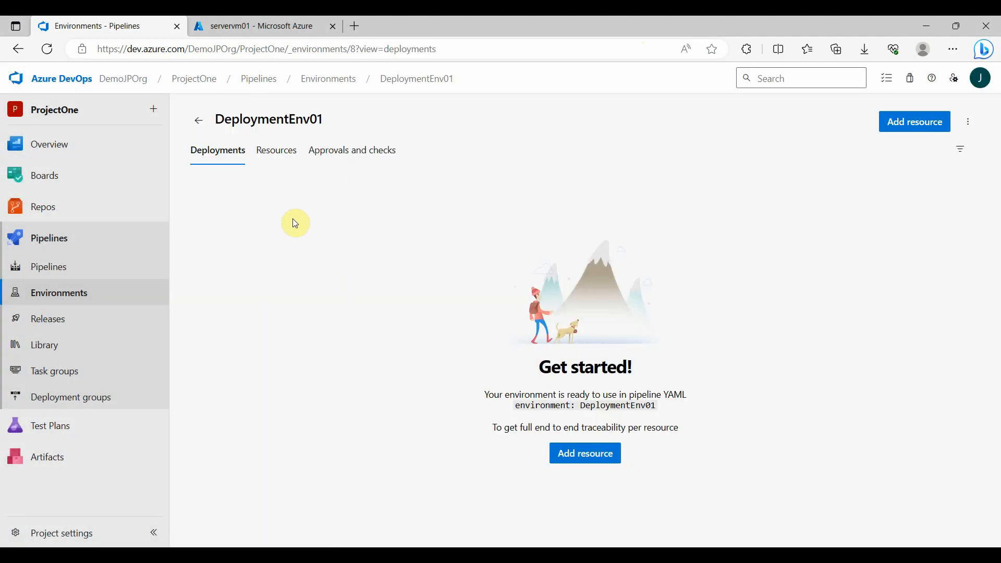
pyautogui.click(277, 155)
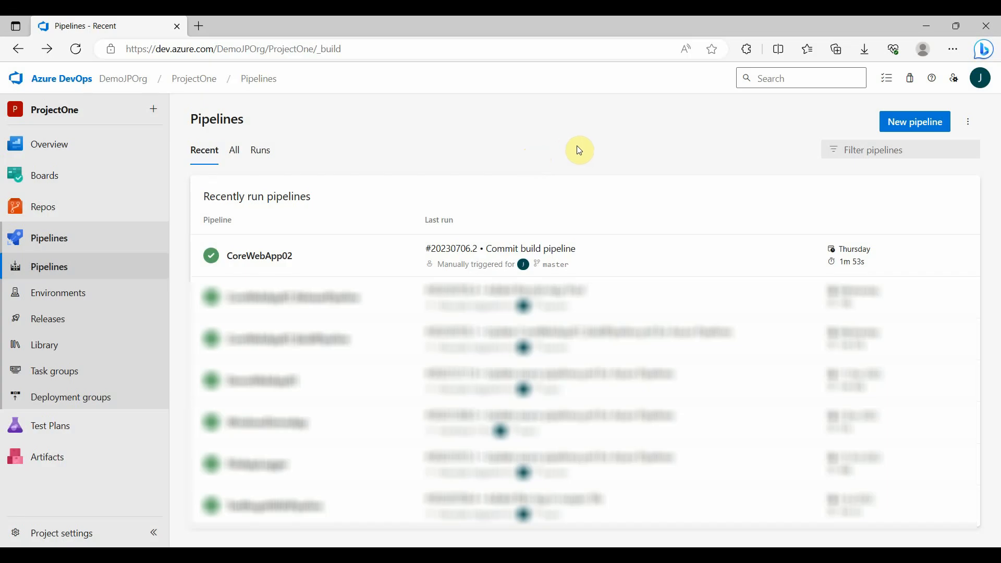
# Create a new pipeline from the CoreWebApp02 repository in Azure Repos Git using the Starter pipeline template
pyautogui.click(926, 129)
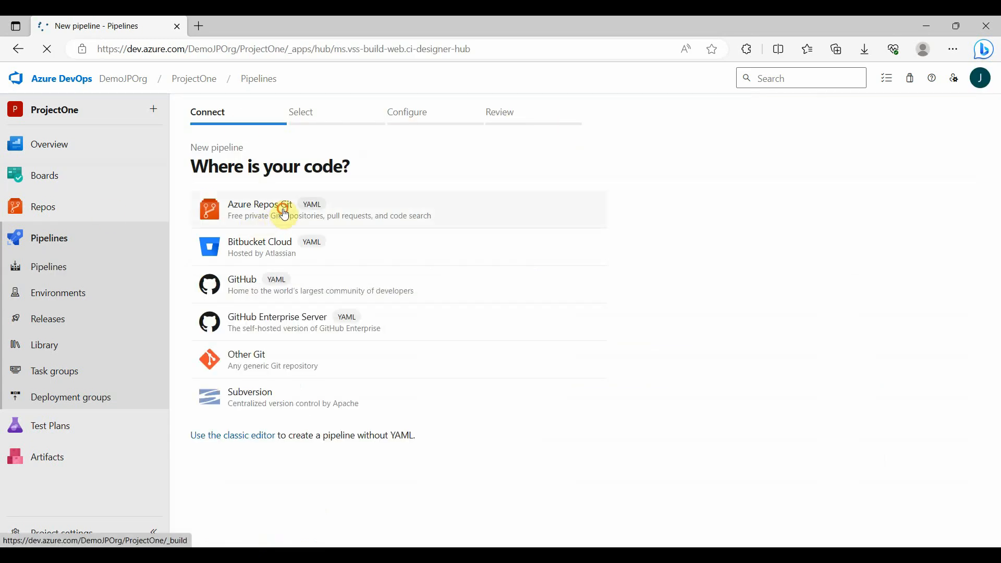
pyautogui.click(284, 214)
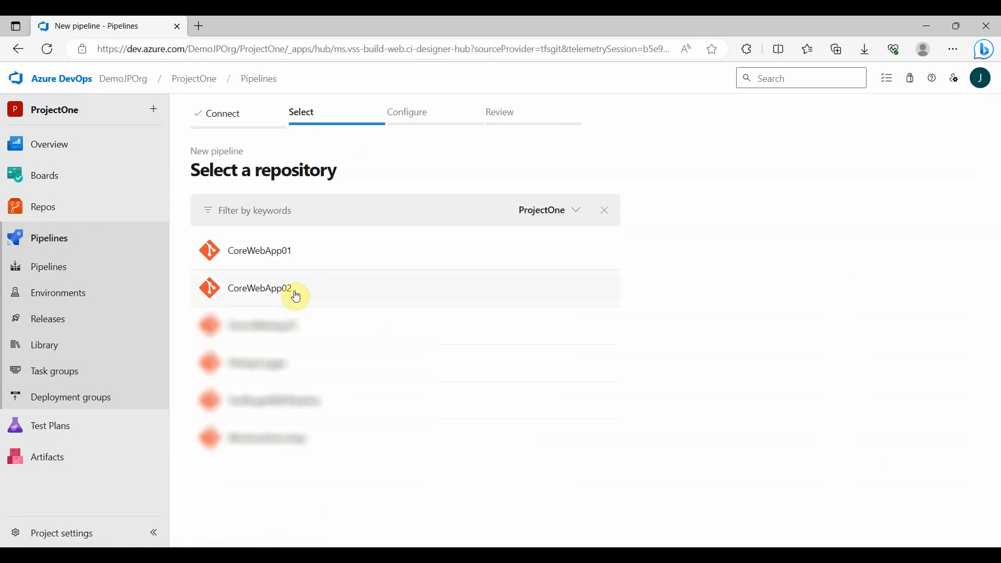
pyautogui.click(295, 296)
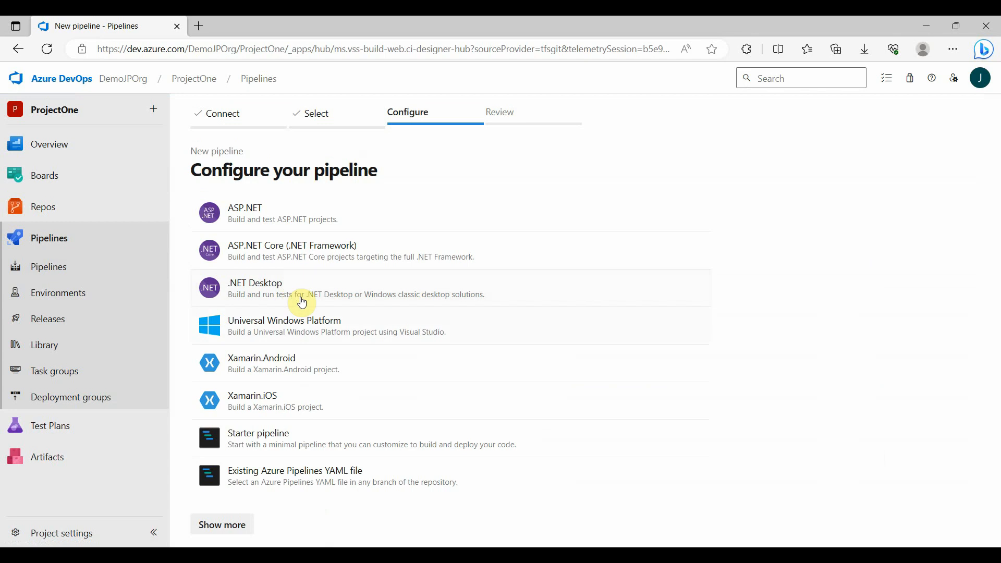
pyautogui.click(335, 442)
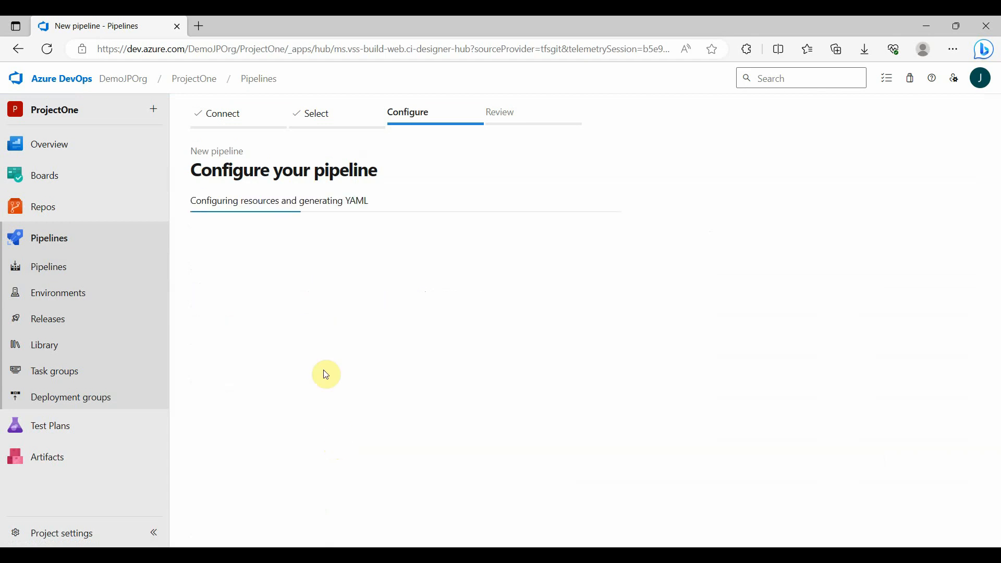
# Name the pipeline's YAML file CoreWebApp02_Deployment.yml
pyautogui.press('BackSpace')
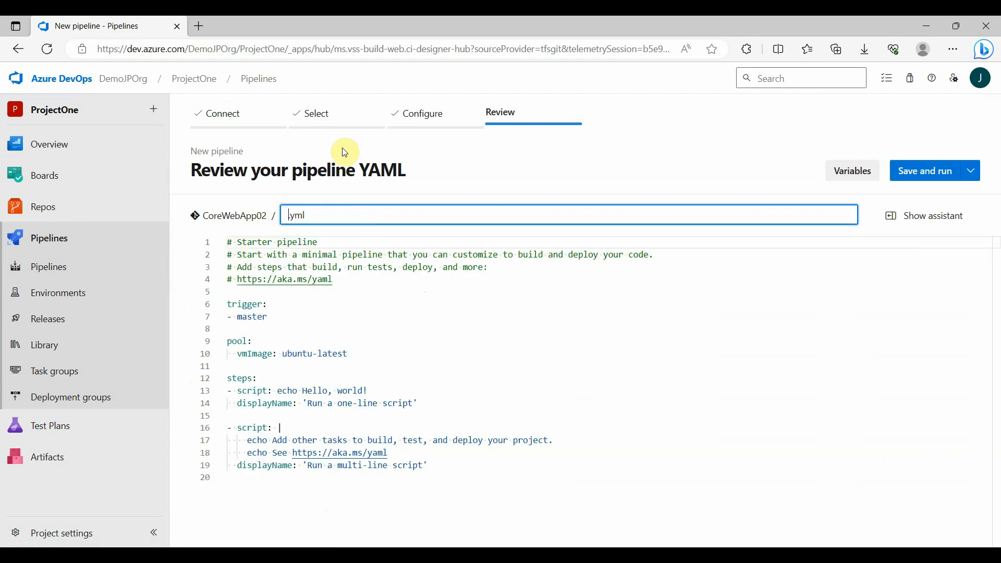
pyautogui.write('CoreWebApp02')
pyautogui.write('_Deployment')
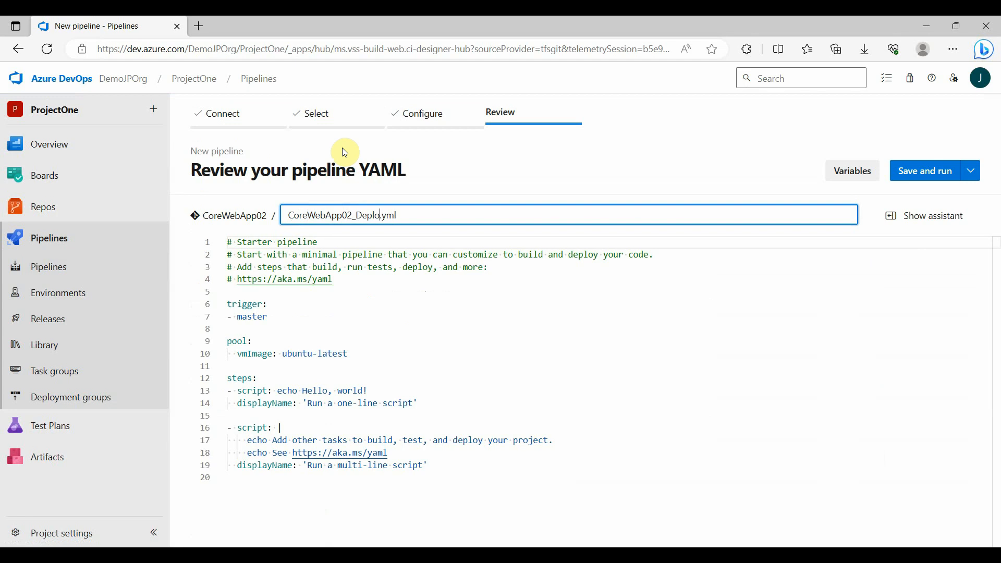
# Remove the pool section from the YAML and set the trigger to none
pyautogui.moveTo(282, 353); pyautogui.dragTo(227, 341)
pyautogui.press('Delete')
pyautogui.press('Delete')
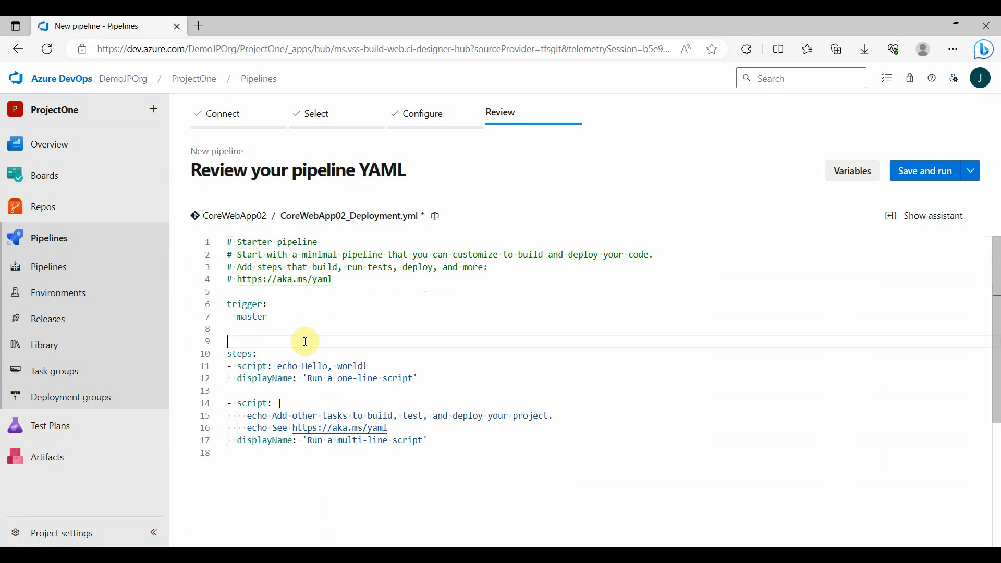
pyautogui.doubleClick(251, 318)
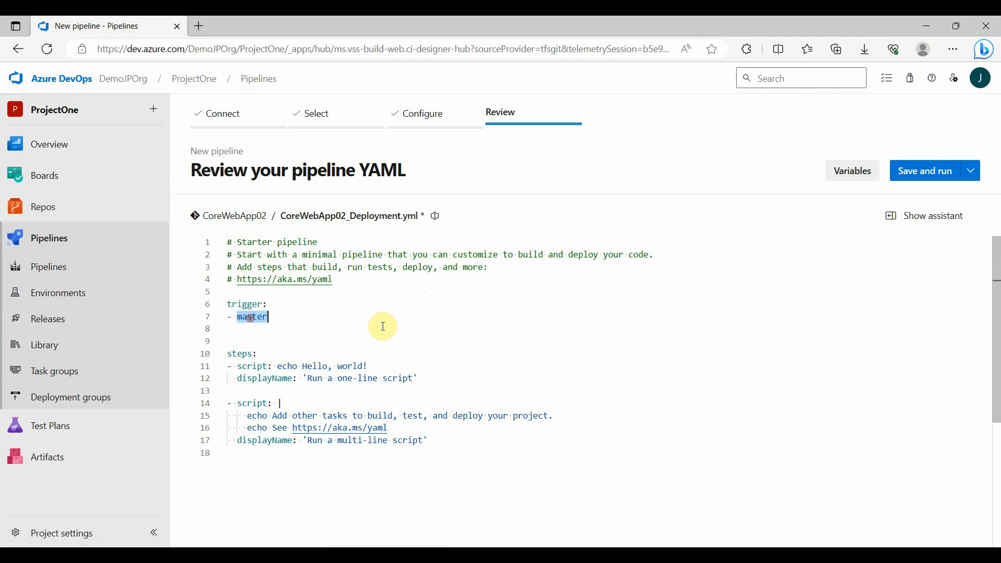
pyautogui.write('none')
# Add a variables section below the trigger with IISWebAppName as 'CoreWebApp02IIS' and IISWebSiteName as 'Default Web Site'
pyautogui.click(402, 326)
pyautogui.press('Return')
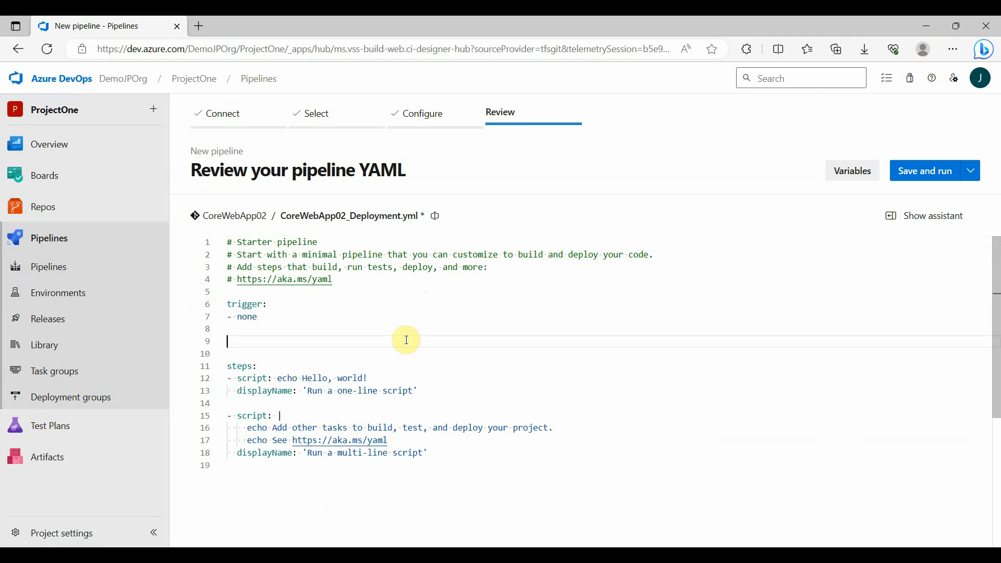
pyautogui.write('vari')
pyautogui.press('Return')
pyautogui.press('Escape')
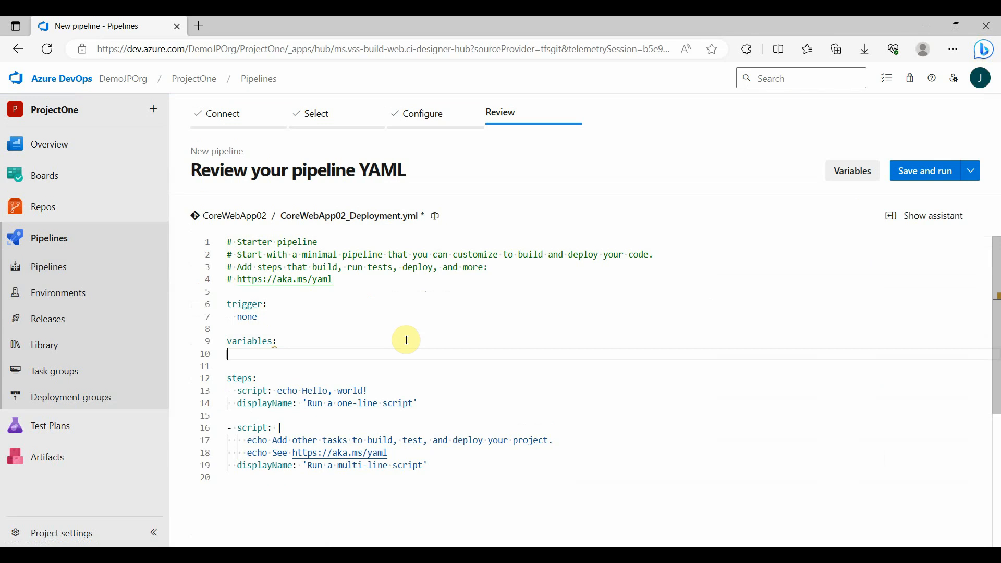
pyautogui.write("IISWebAppName: 'CoreWebApp02IIS'")
pyautogui.press('Return')
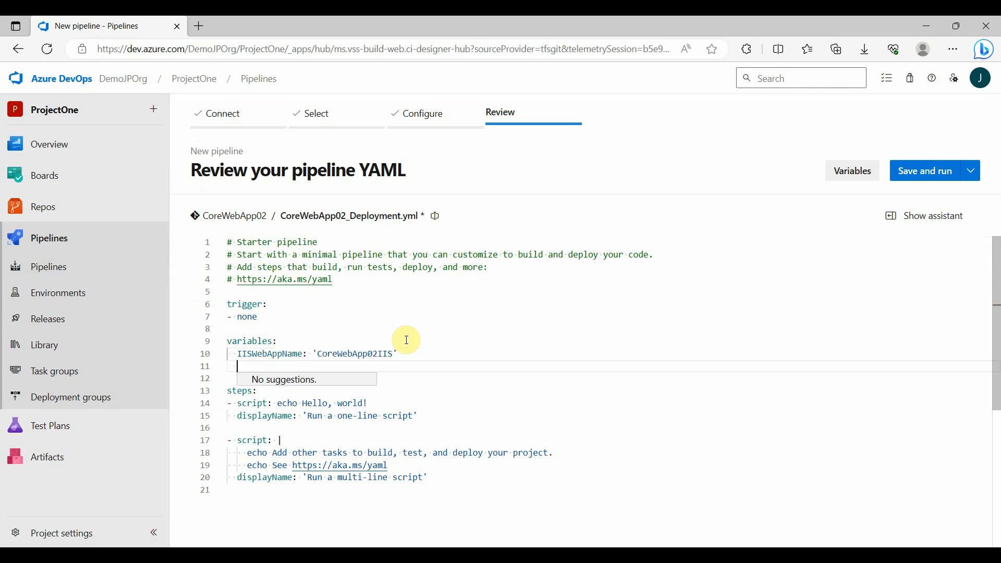
pyautogui.write('IISWeb')
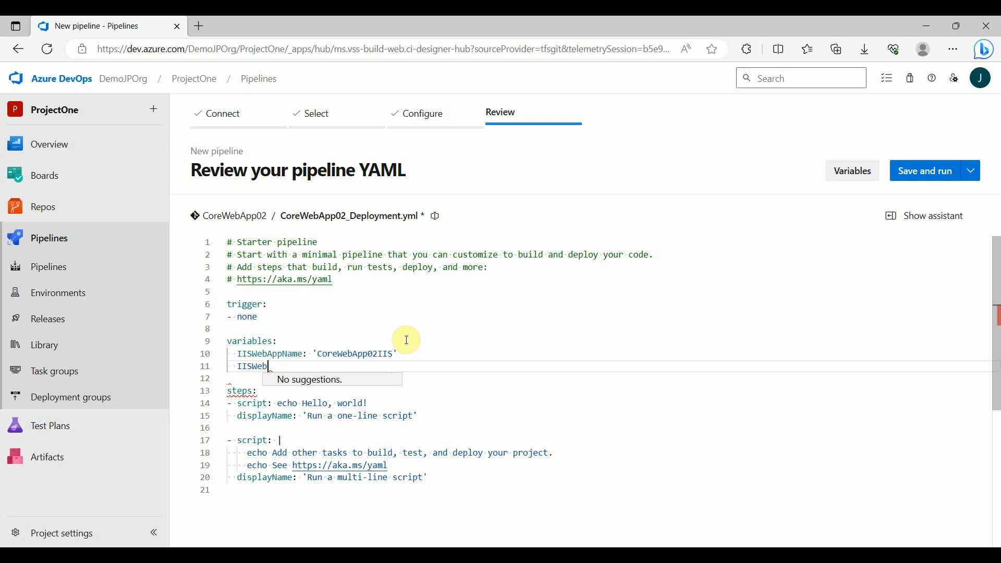
pyautogui.write('SiteName: ')
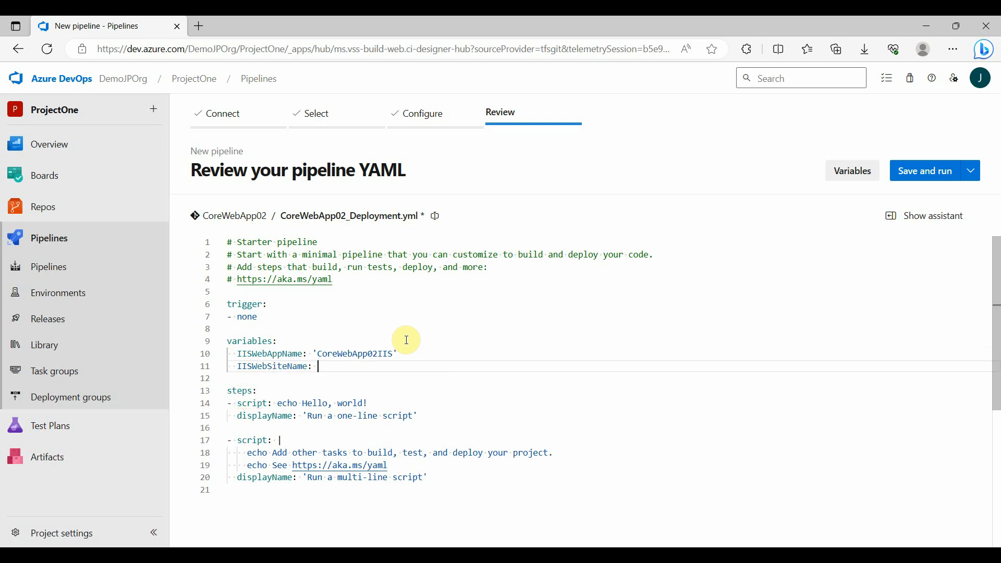
pyautogui.write("'Default Web Site")
# Delete the starter steps section with its sample scripts, leaving a blank line below the variables
pyautogui.press('Down')
pyautogui.hotkey('shift', 'Down')
pyautogui.hotkey('shift', 'Down')
pyautogui.hotkey('shift', 'Down')
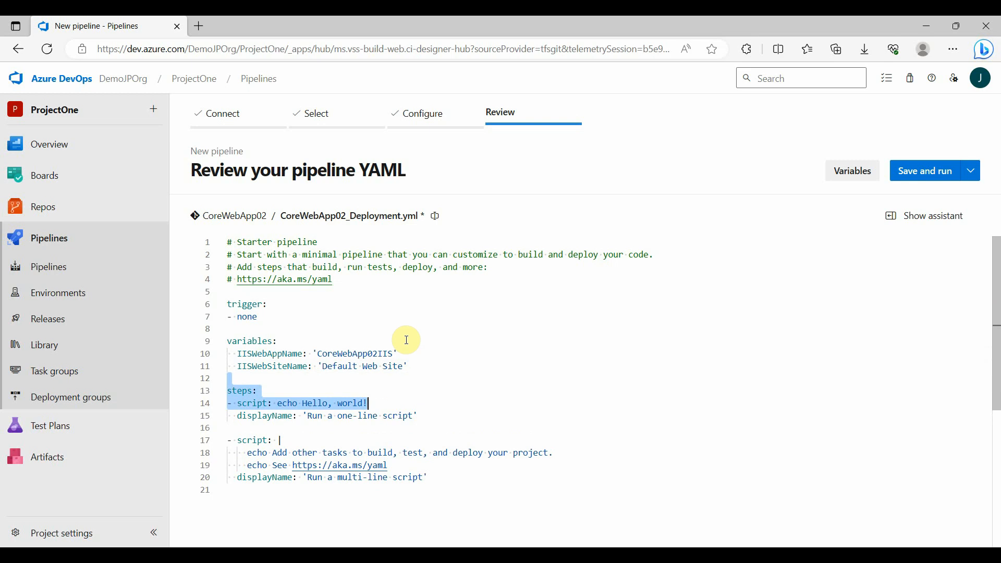
pyautogui.hotkey('shift', 'End')
pyautogui.press('Delete')
pyautogui.press('Return')
pyautogui.hotkey('shift', 'Down')
pyautogui.hotkey('shift', 'Down')
pyautogui.hotkey('shift', 'Down')
pyautogui.hotkey('shift', 'Down')
pyautogui.hotkey('shift', 'Down')
pyautogui.hotkey('shift', 'Down')
pyautogui.press('Delete')
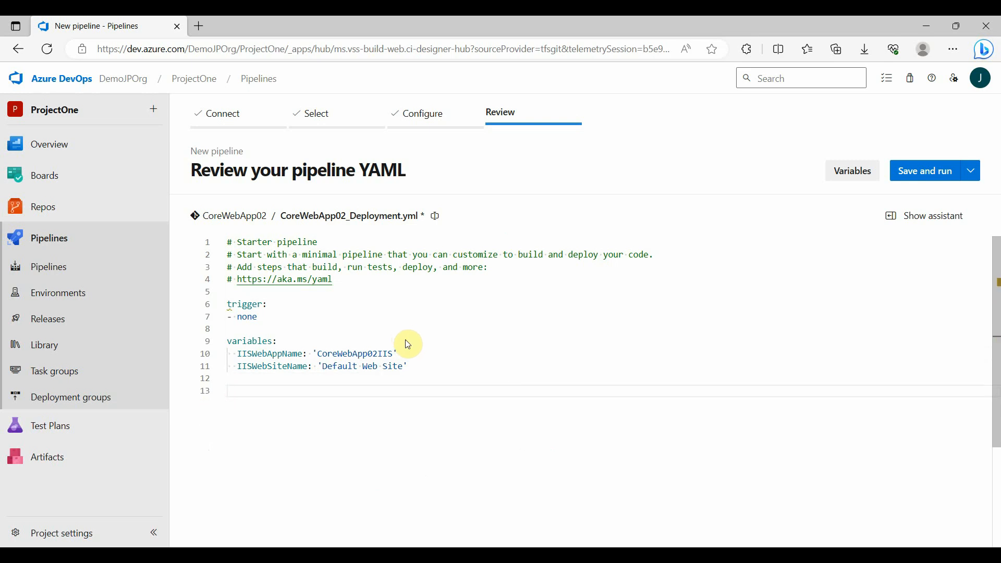
# Add a resources section below the variables with a pipelines entry whose pipeline identifier is 'BuildPipeline'
pyautogui.write('resources:')
pyautogui.press('Return')
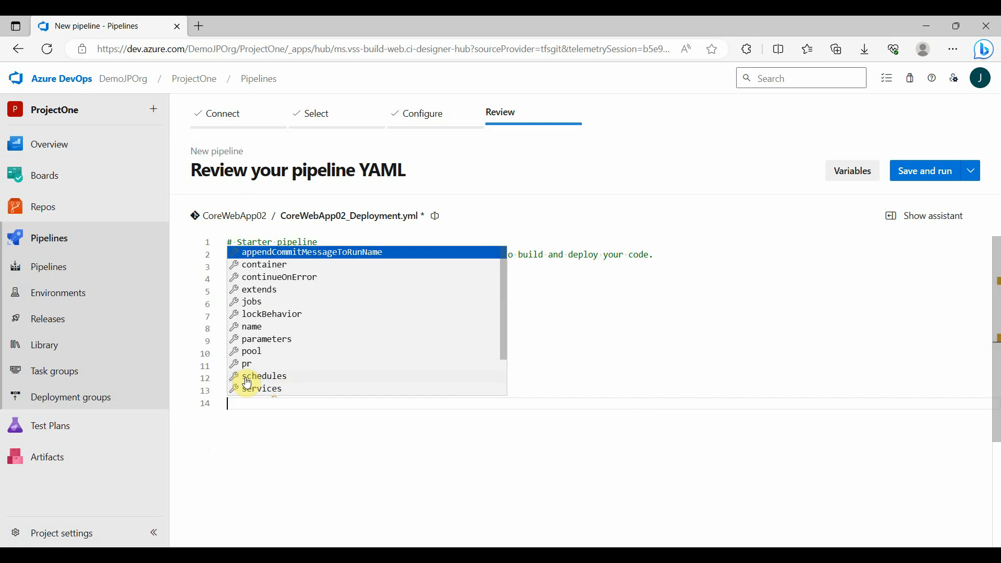
pyautogui.press('Tab')
pyautogui.write('pi')
pyautogui.press('Return')
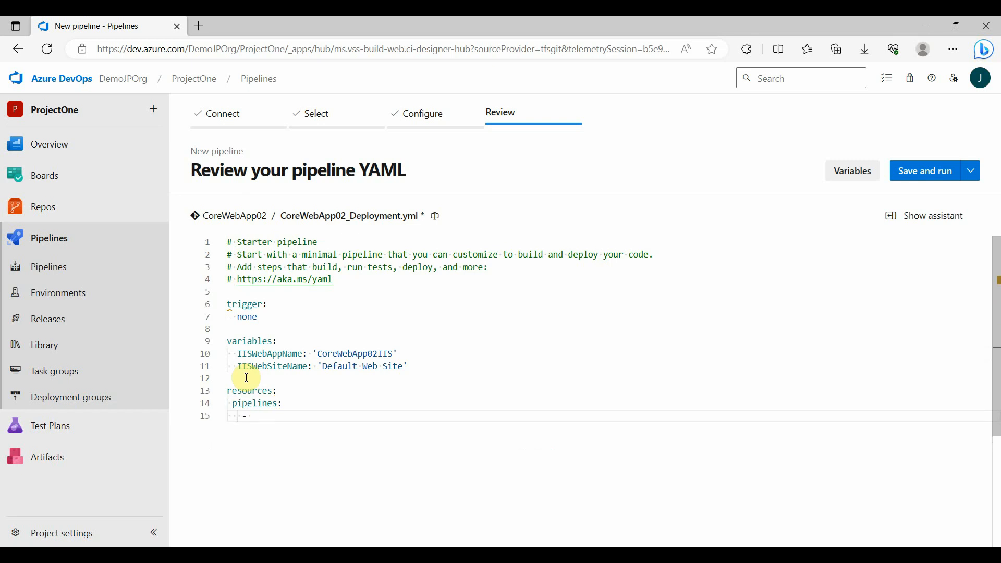
pyautogui.write('pip')
pyautogui.press('Return')
pyautogui.write("'BuildPi")
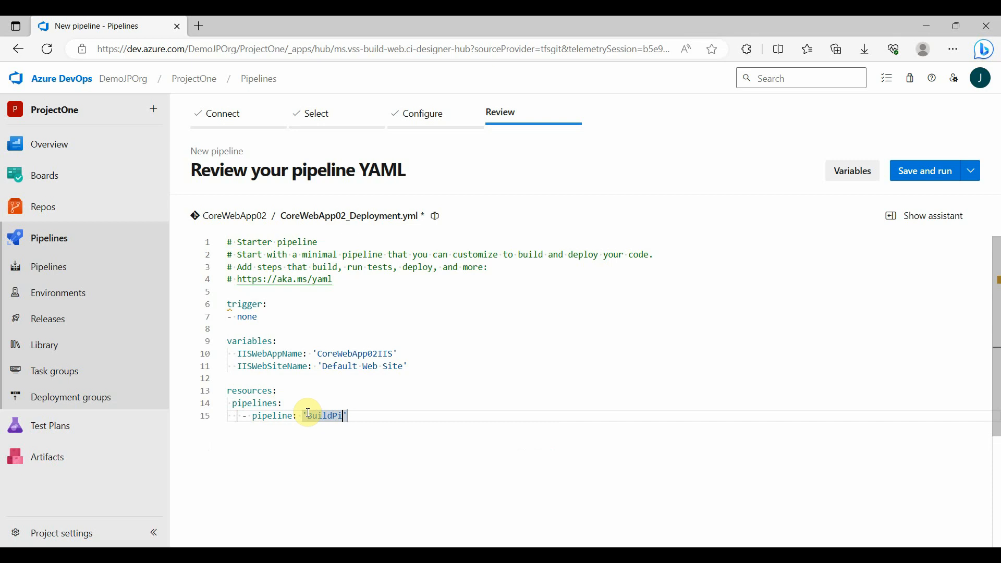
pyautogui.write('peline')
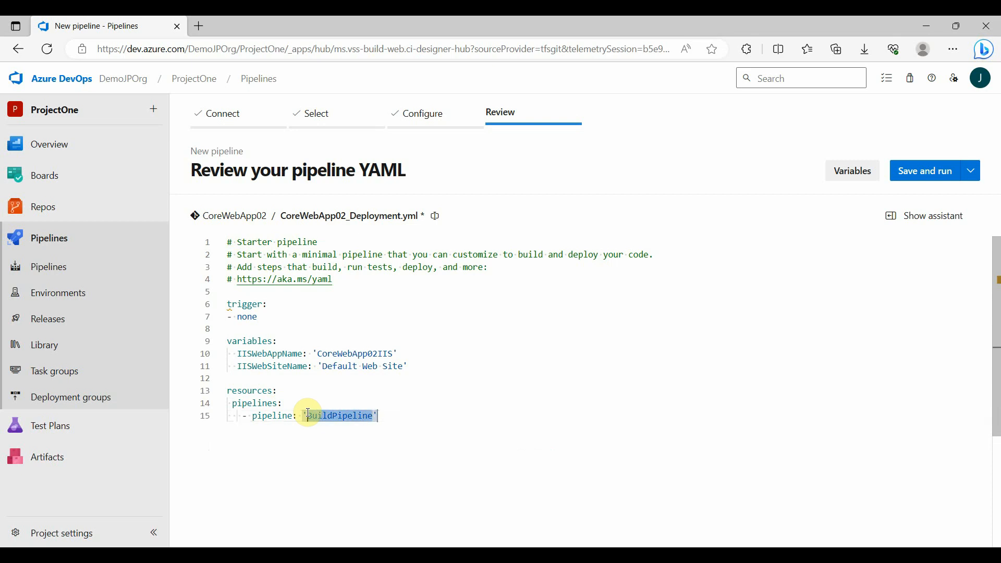
pyautogui.write("'")
# Set the BuildPipeline resource's project to 'ProjectOne' and its source to 'CoreWebApp02_BuildPipeline'
pyautogui.press('Return')
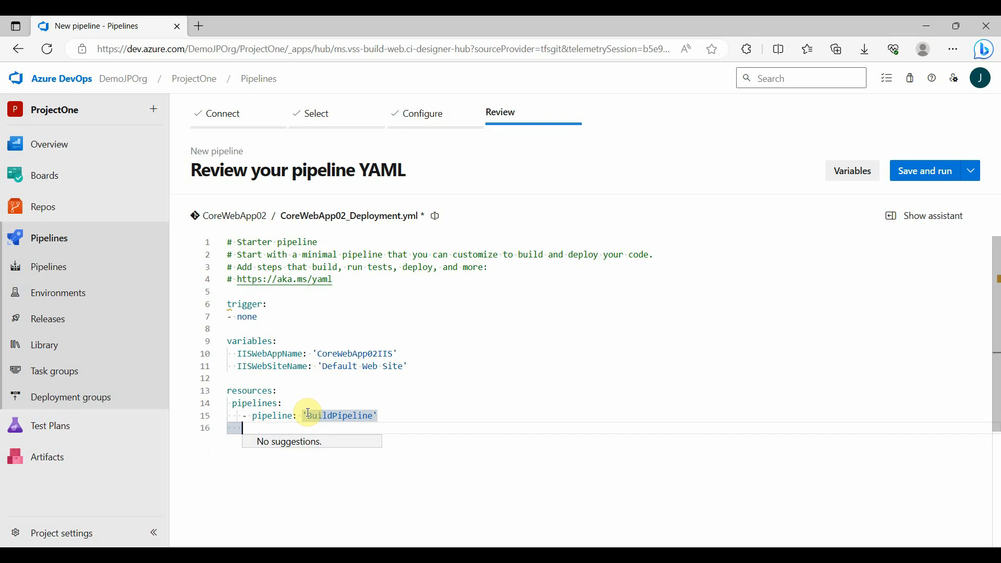
pyautogui.write('p')
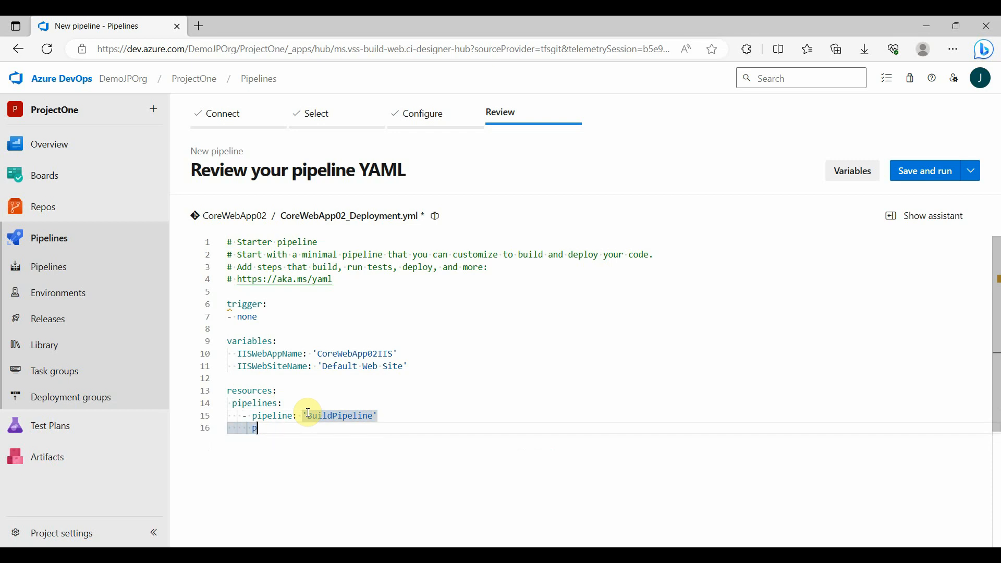
pyautogui.write("roject: '")
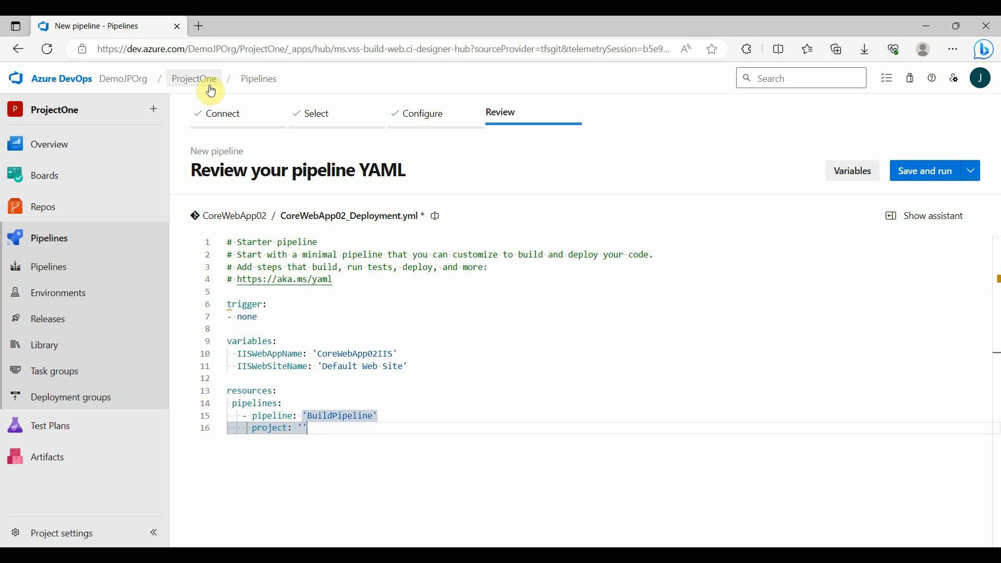
pyautogui.write("ProjectOne'")
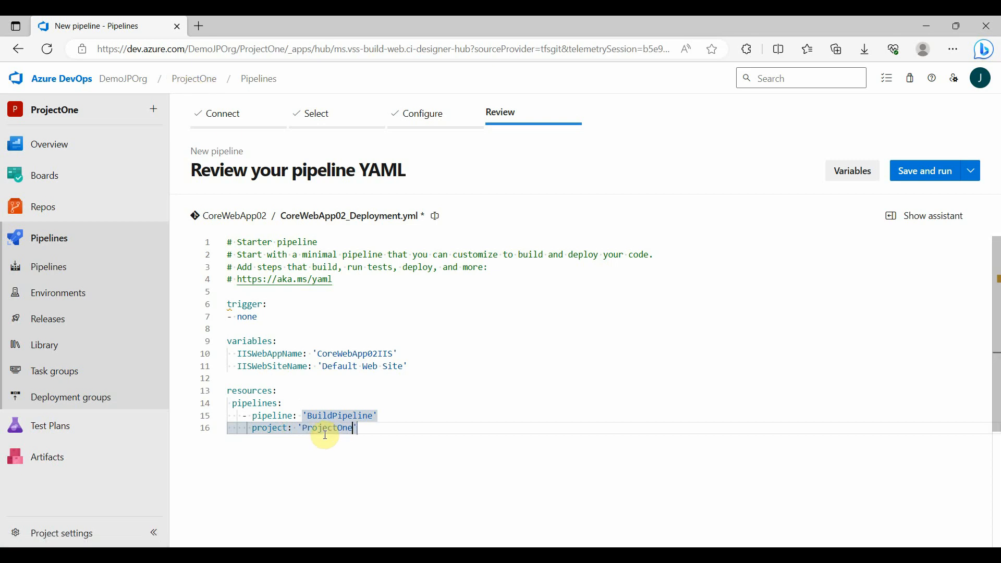
pyautogui.press('Return')
pyautogui.write('sour')
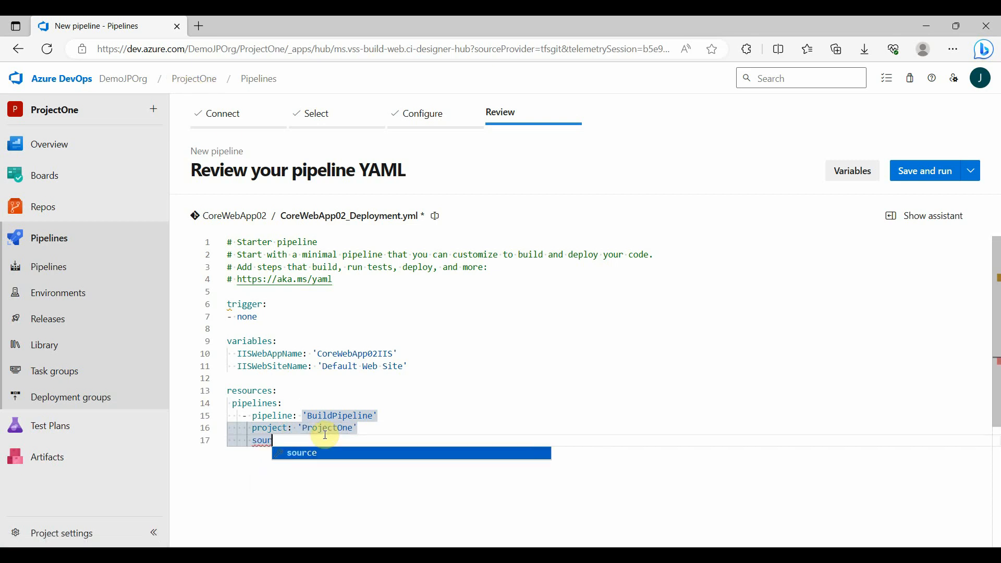
pyautogui.press('Return')
pyautogui.write("'")
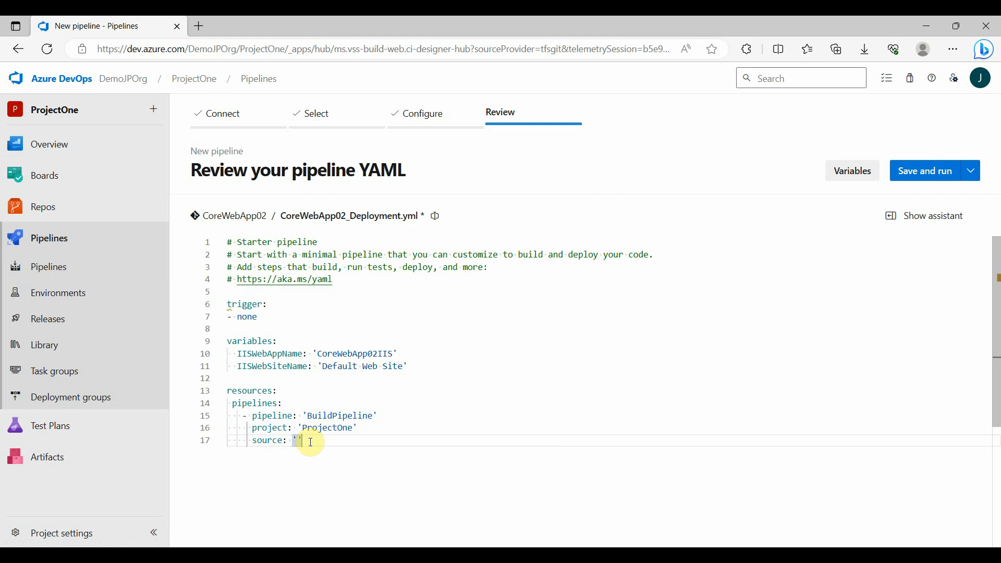
pyautogui.write('CoreWebApp02_BuildPipeline')
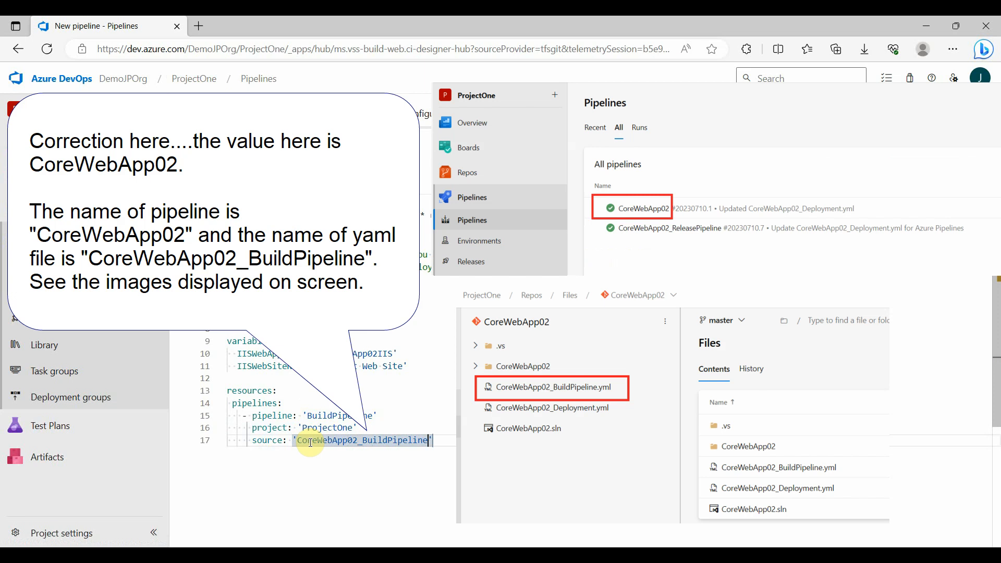
# Add a branch key with the value 'master' below the BuildPipeline resource's source
pyautogui.click(446, 438)
pyautogui.press('Return')
# Add a stages section below the resources, separated by a blank line, with a stage named Stage_DeployWebApp
pyautogui.press('Return')
pyautogui.write("'m")
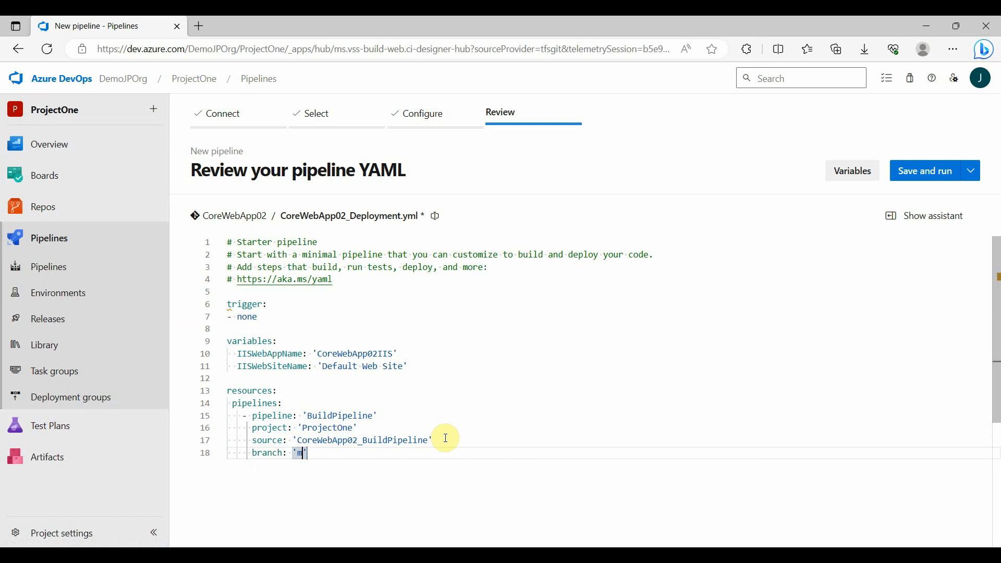
pyautogui.write('aster')
pyautogui.press('Return')
pyautogui.press('Return')
pyautogui.press('Return')
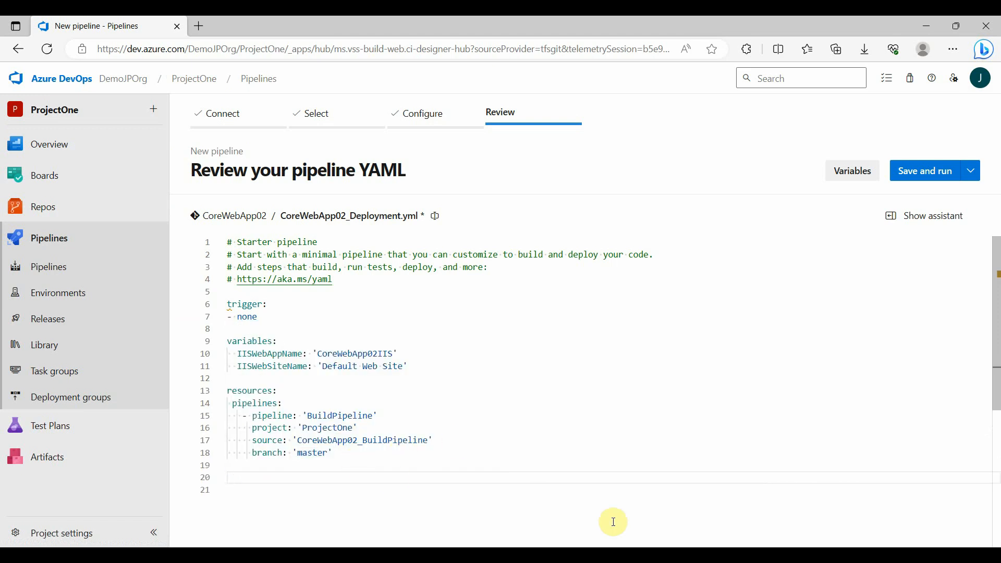
pyautogui.write('stage')
pyautogui.press('Return')
pyautogui.write('- sta')
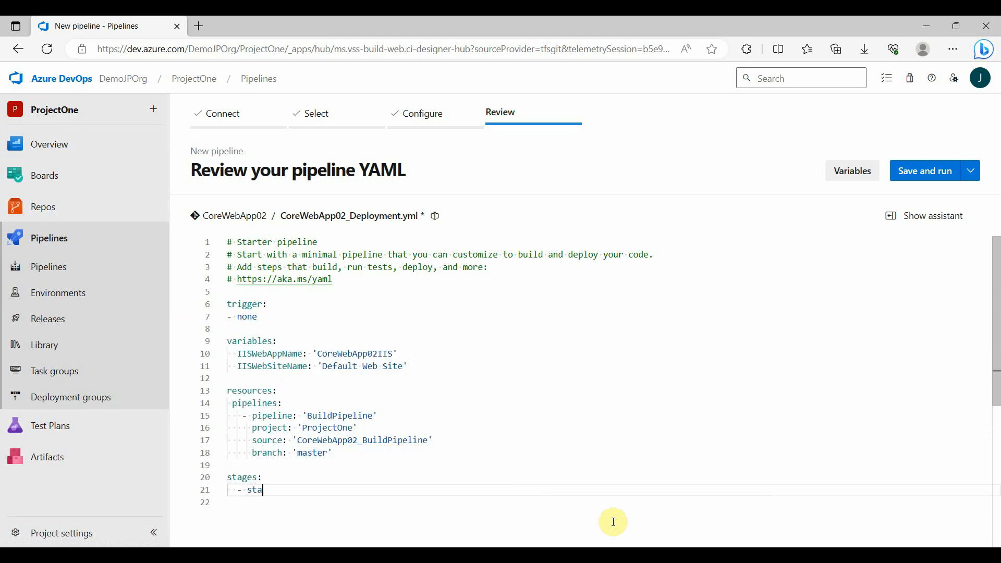
pyautogui.press('Return')
pyautogui.write('Stage_DeployWebApp')
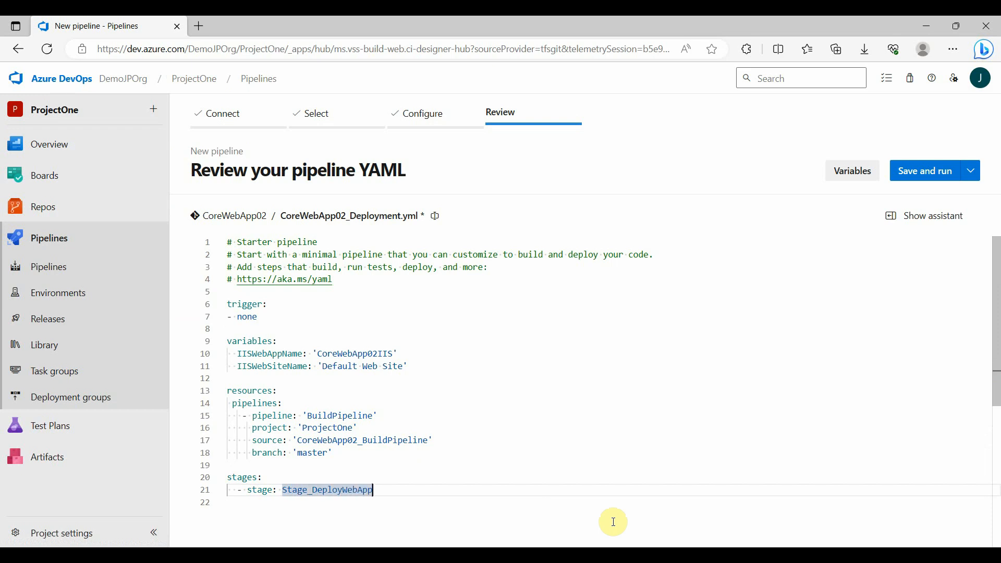
# Give the Stage_DeployWebApp stage the displayName 'Stage - Deploy WebApp'
pyautogui.press('Return')
pyautogui.press('Tab')
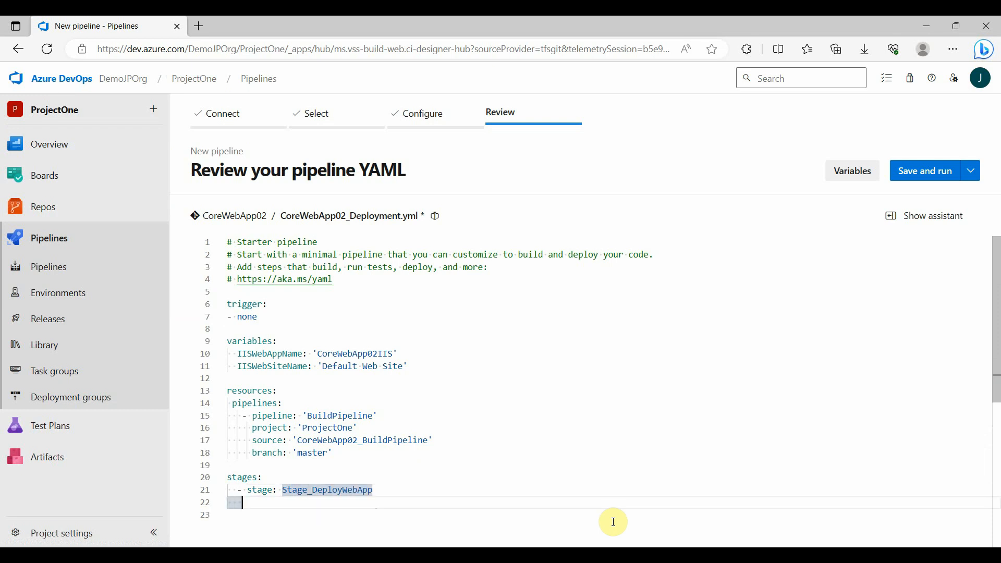
pyautogui.write('displa')
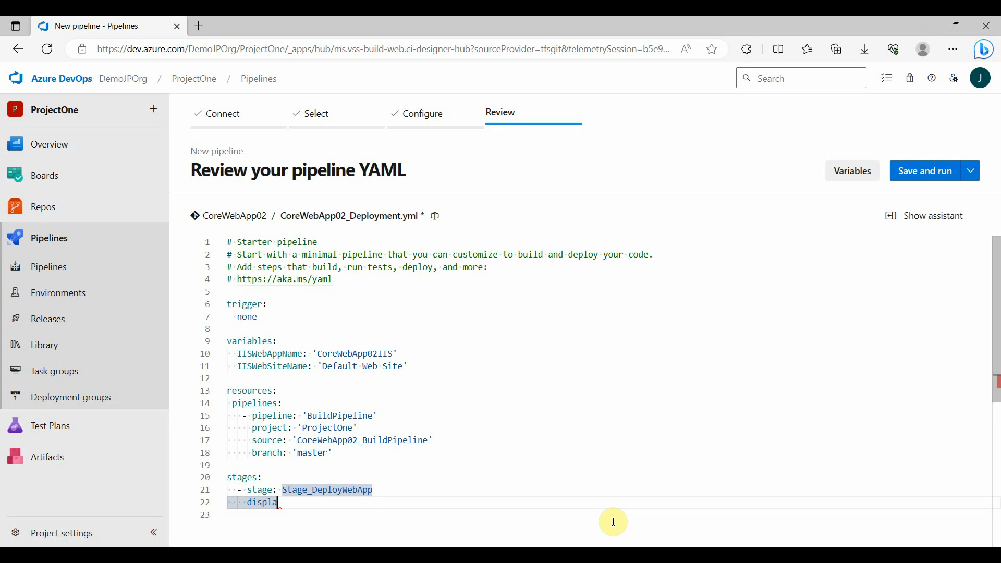
pyautogui.write("yName: 'Stage - Deploy WebApp")
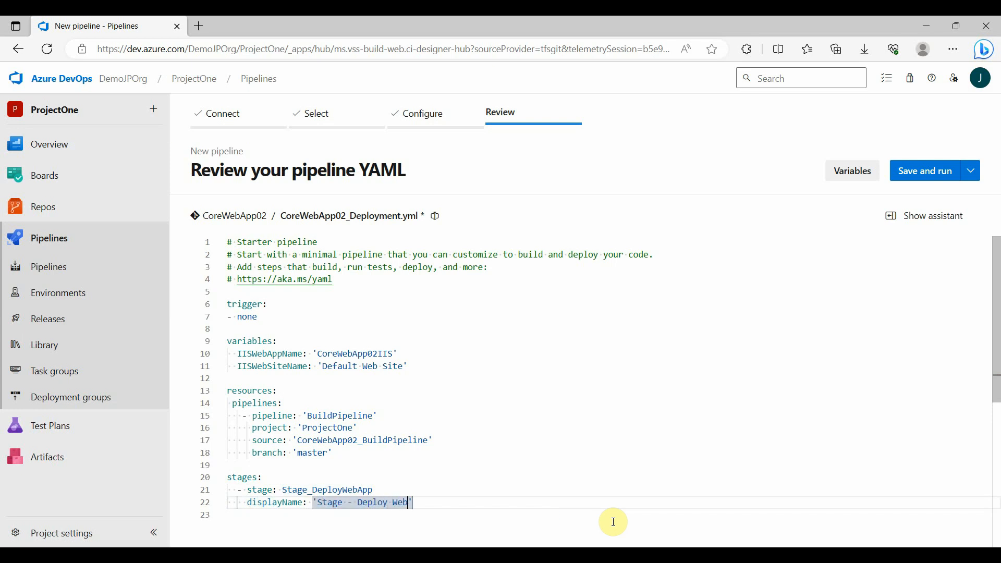
# Add a jobs section to the stage after a blank line, containing a deployment job named Job_DeployWebApp
pyautogui.press('Return')
pyautogui.press('Return')
pyautogui.press('Escape')
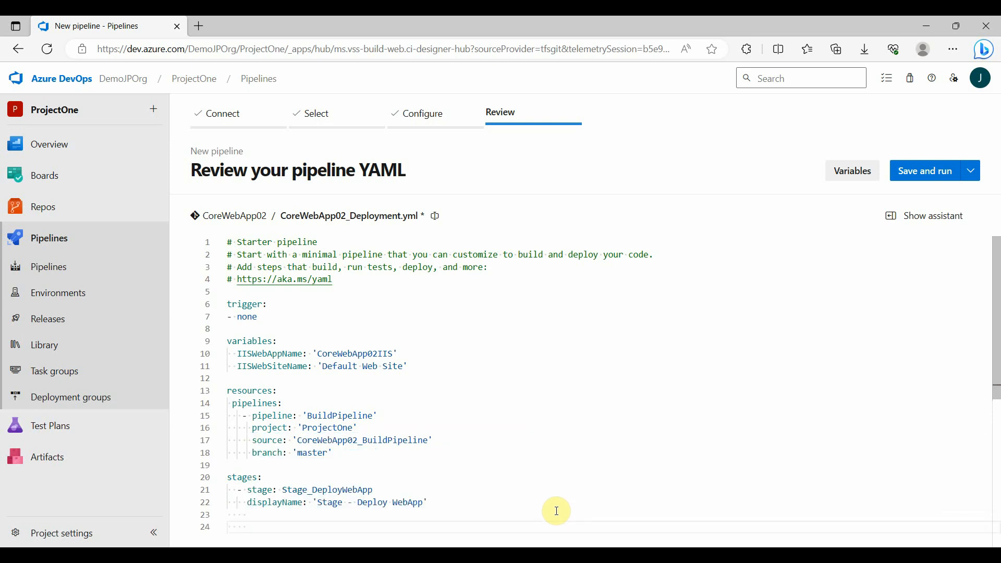
pyautogui.write('jobs:')
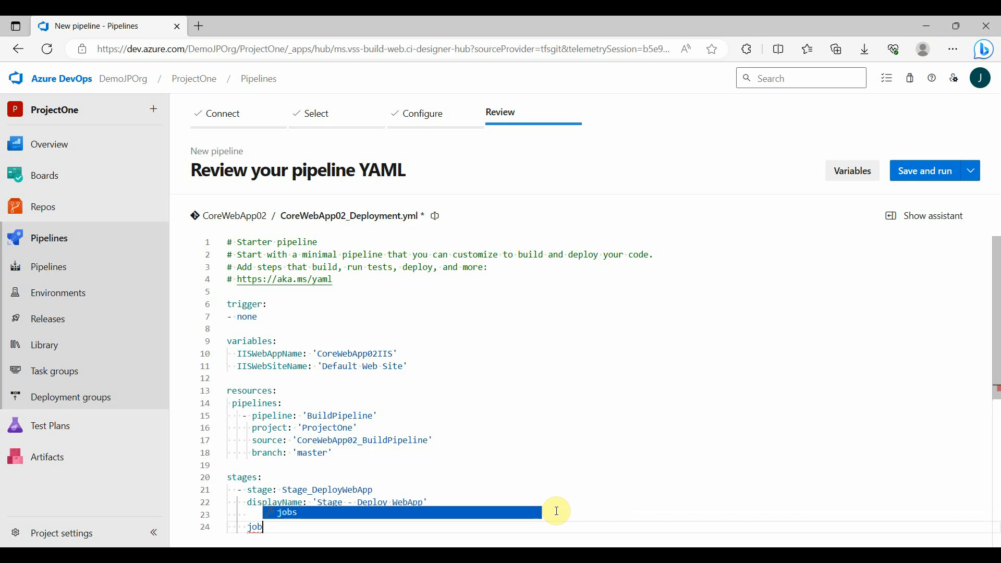
pyautogui.press('Return')
pyautogui.write('- depl')
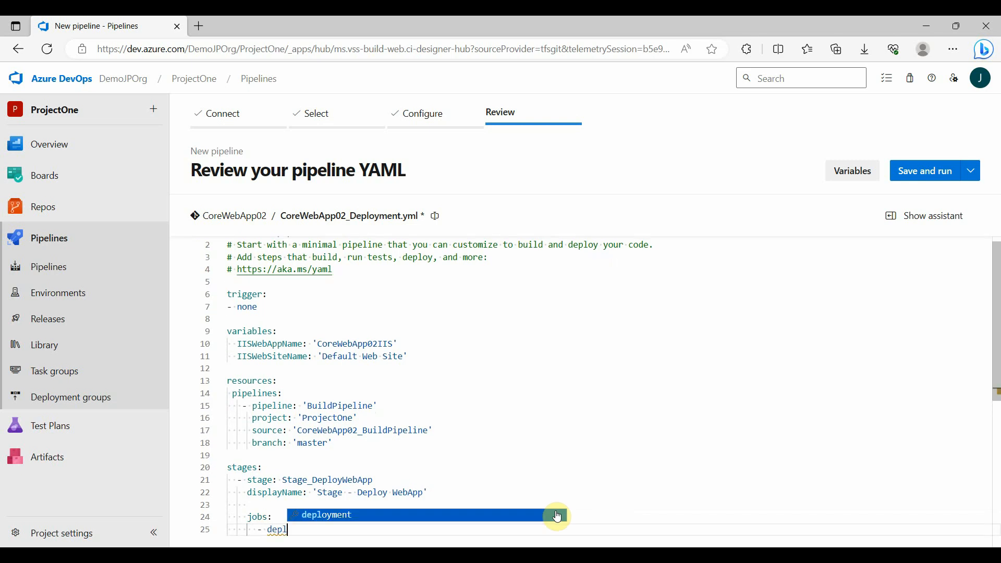
pyautogui.press('Return')
pyautogui.write('Job_Deploy')
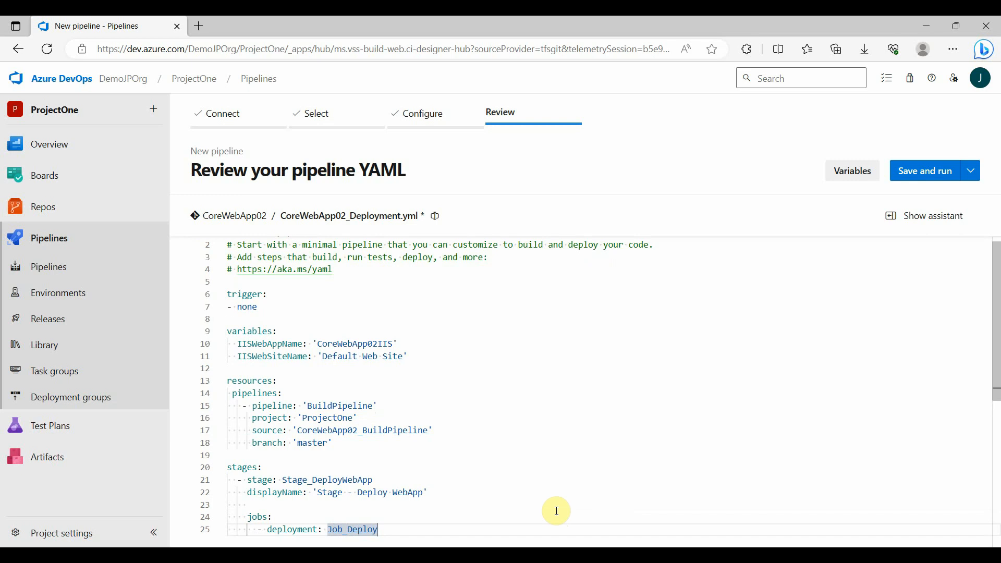
pyautogui.write('WebApp')
# Give the Job_DeployWebApp deployment the displayName 'Job - Deploy WebApp'
pyautogui.press('Return')
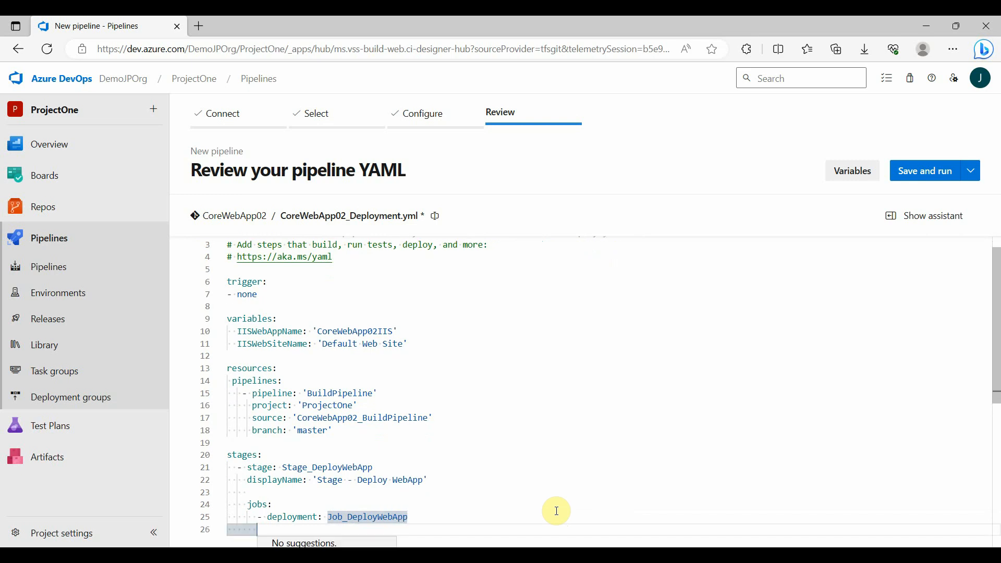
pyautogui.press('Tab')
pyautogui.write('displ')
pyautogui.press('Return')
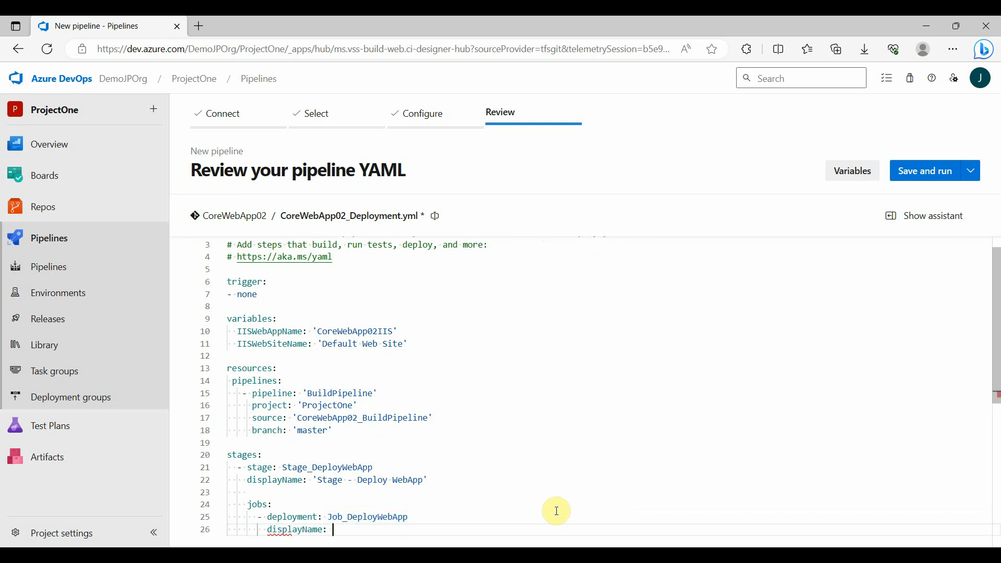
pyautogui.write("'Job - Deploy ")
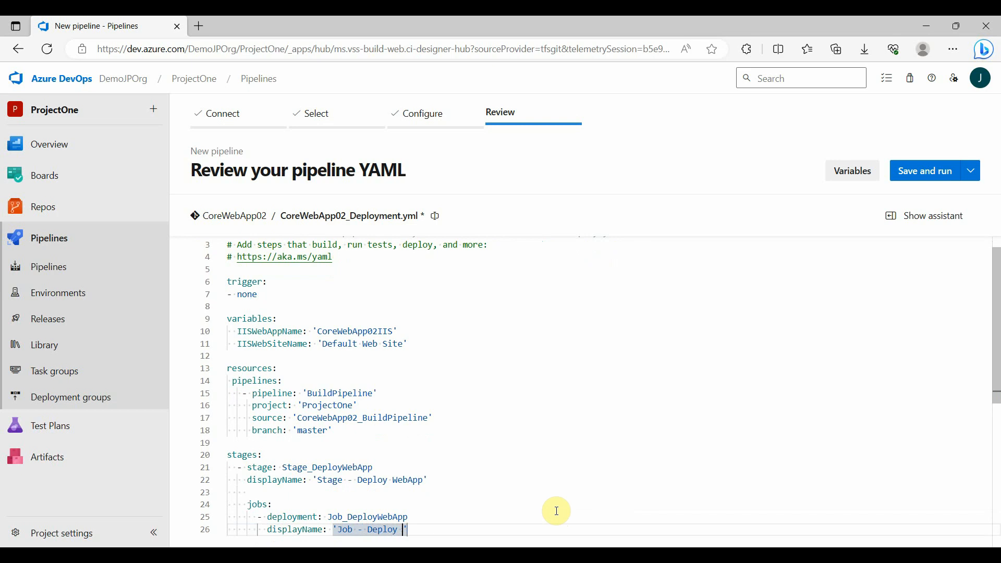
pyautogui.write("WebApp'")
# Add an environment key with empty quotes below the deployment job's displayName
pyautogui.press('Return')
pyautogui.press('Escape')
pyautogui.write('environment":')
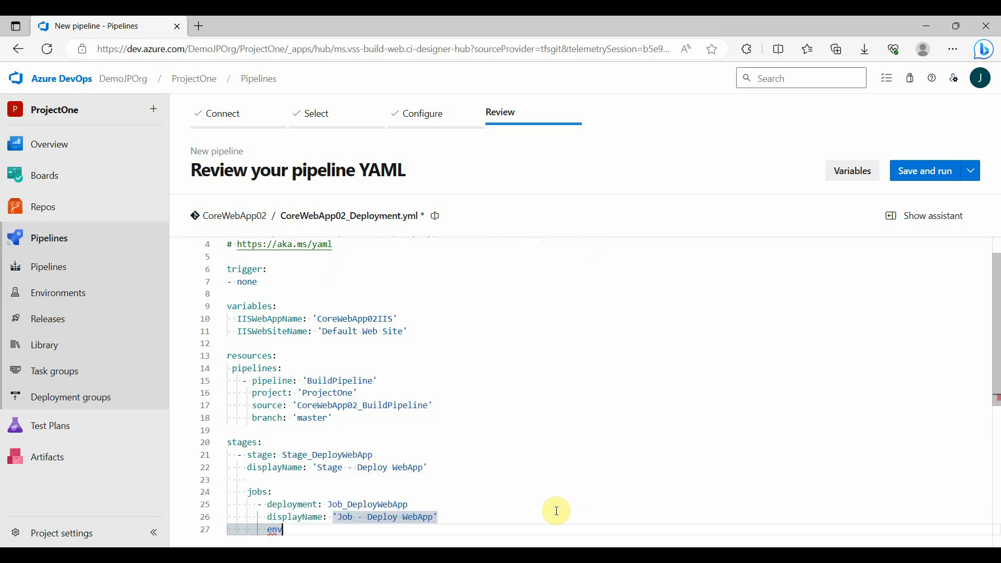
pyautogui.press('BackSpace')
pyautogui.press('BackSpace')
pyautogui.write(": '")
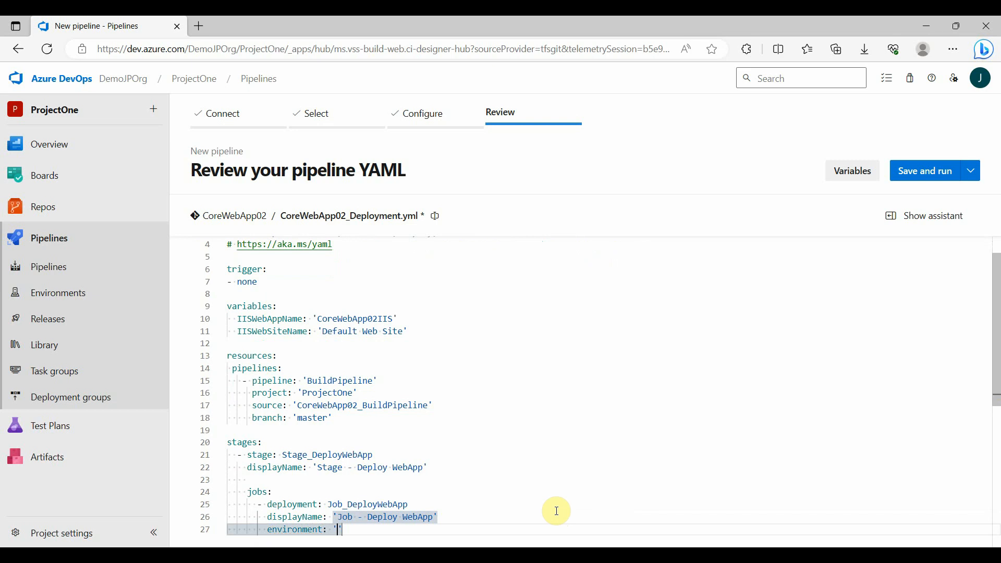
# Open the project's environments in a separate browser tab and check the name and resources of DeploymentEnv01
pyautogui.middleClick(111, 294)
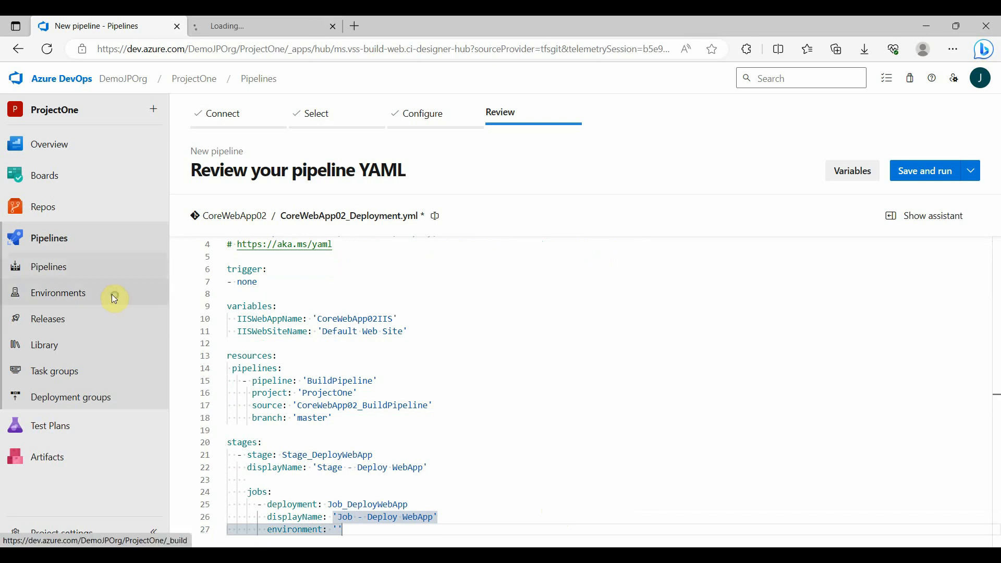
pyautogui.click(237, 19)
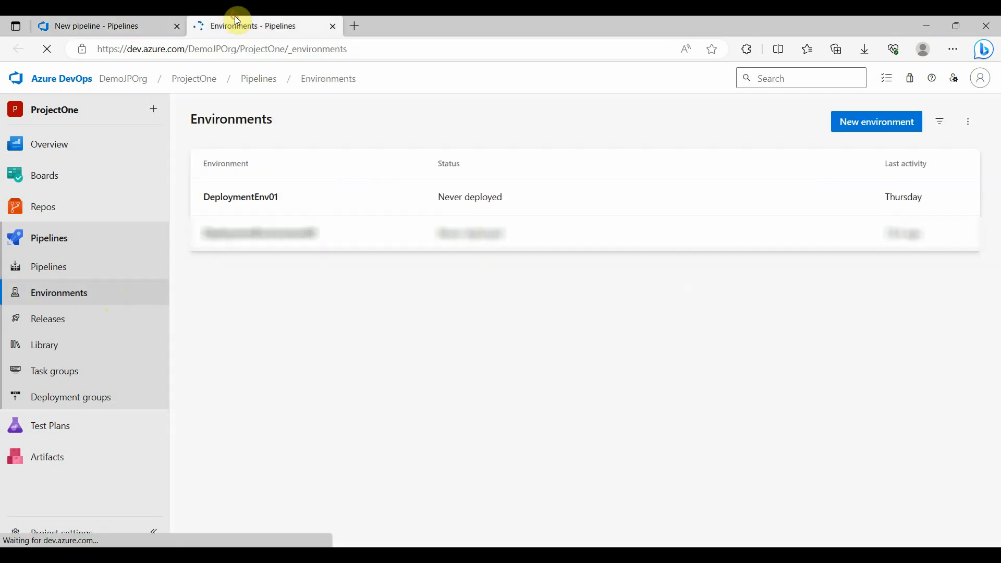
pyautogui.click(258, 198)
pyautogui.click(271, 149)
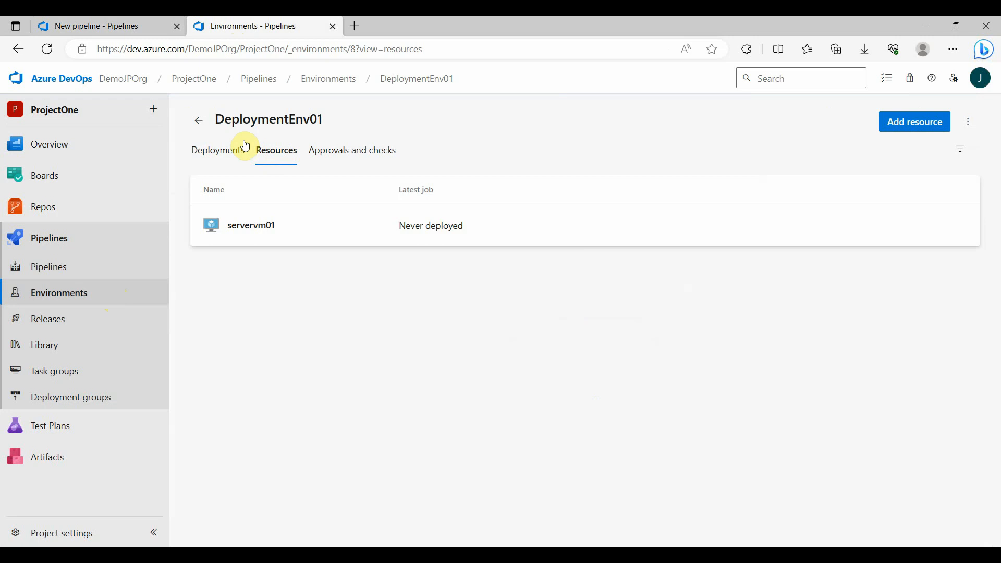
pyautogui.click(199, 120)
# Return to the pipeline YAML and set the deployment job's environment to 'DeploymentEnv01.servervm01'
pyautogui.hotkey('ctrl', 'Tab')
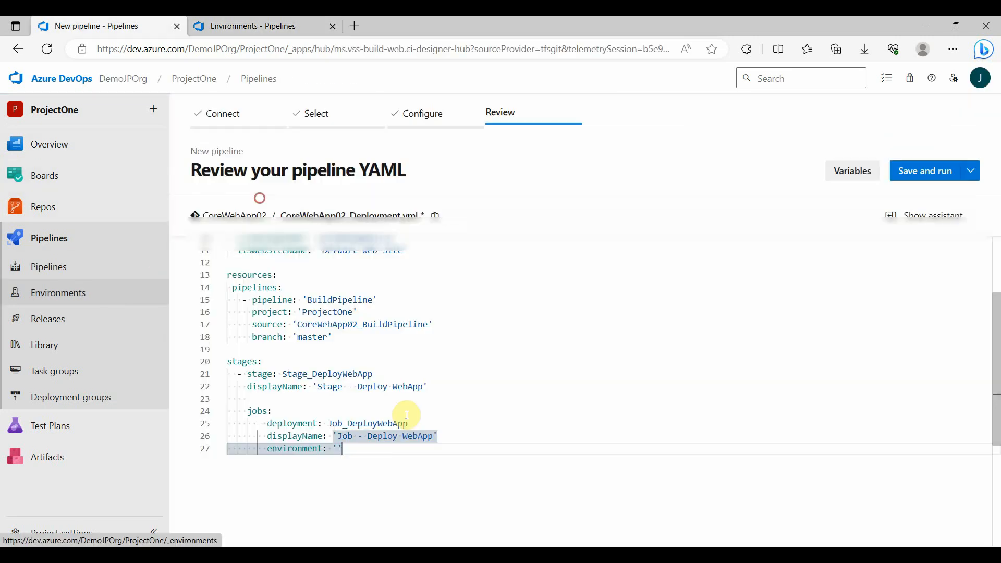
pyautogui.write('DeploymentEnv01')
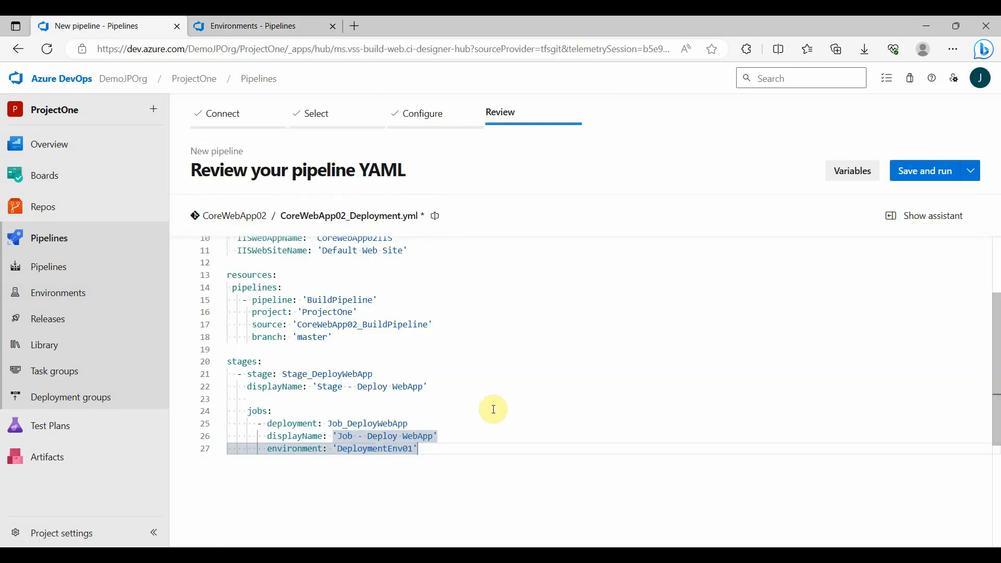
pyautogui.write('.servervm01')
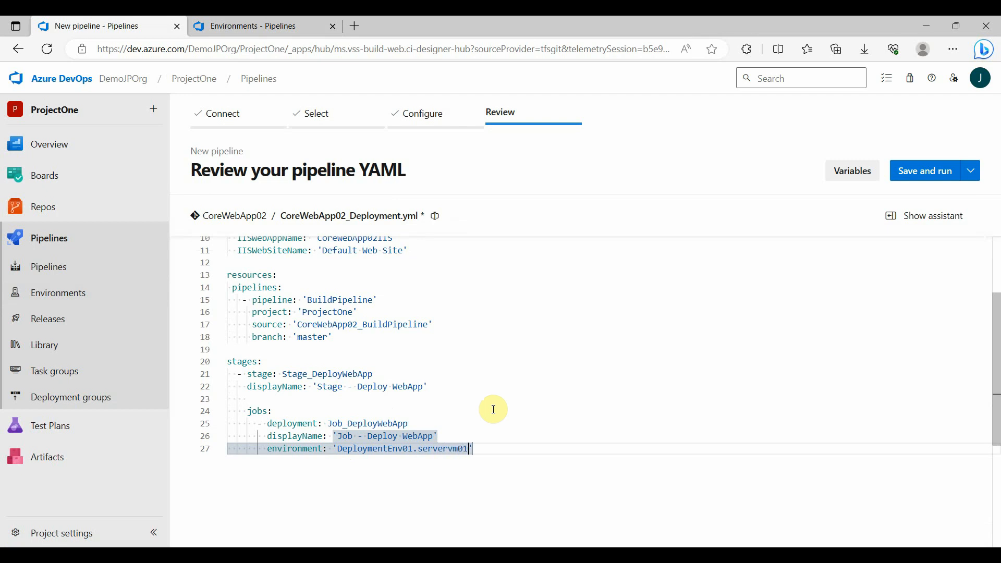
# Add a strategy section with runOnce below the deployment job's environment
pyautogui.press('Return')
pyautogui.hotkey('ctrl', 'space')
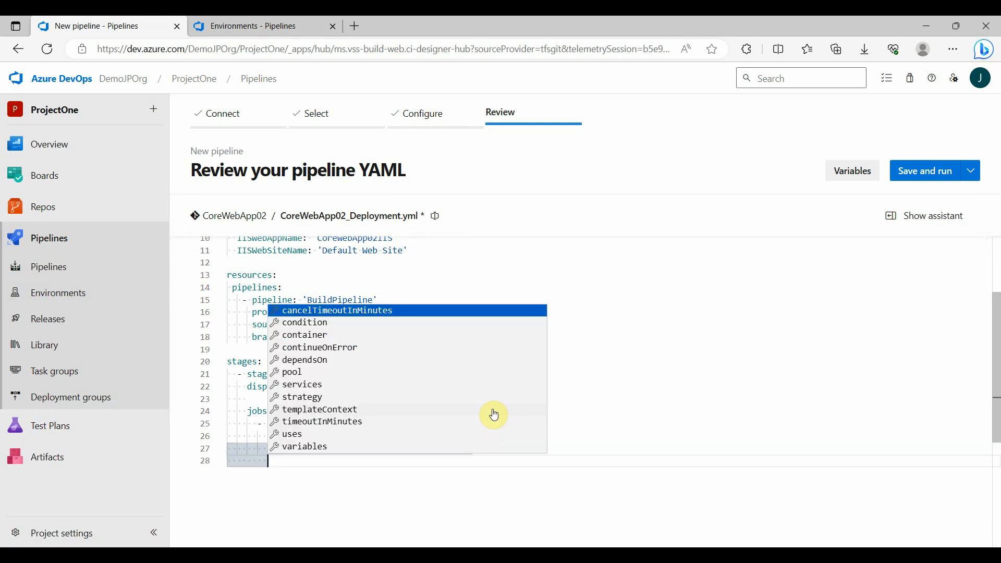
pyautogui.write('strategy:')
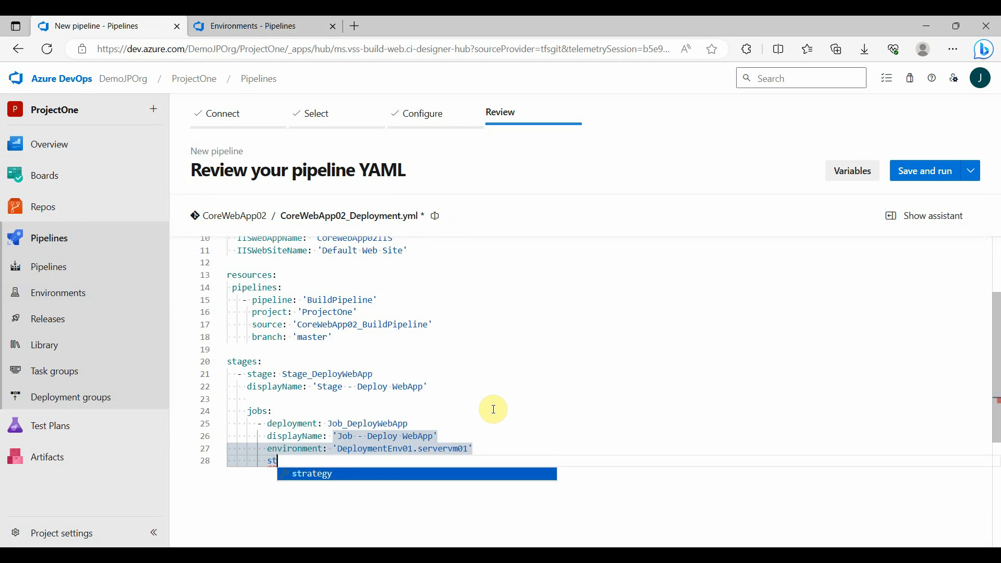
pyautogui.press('Return')
pyautogui.press('Down')
pyautogui.press('Down')
pyautogui.press('Return')
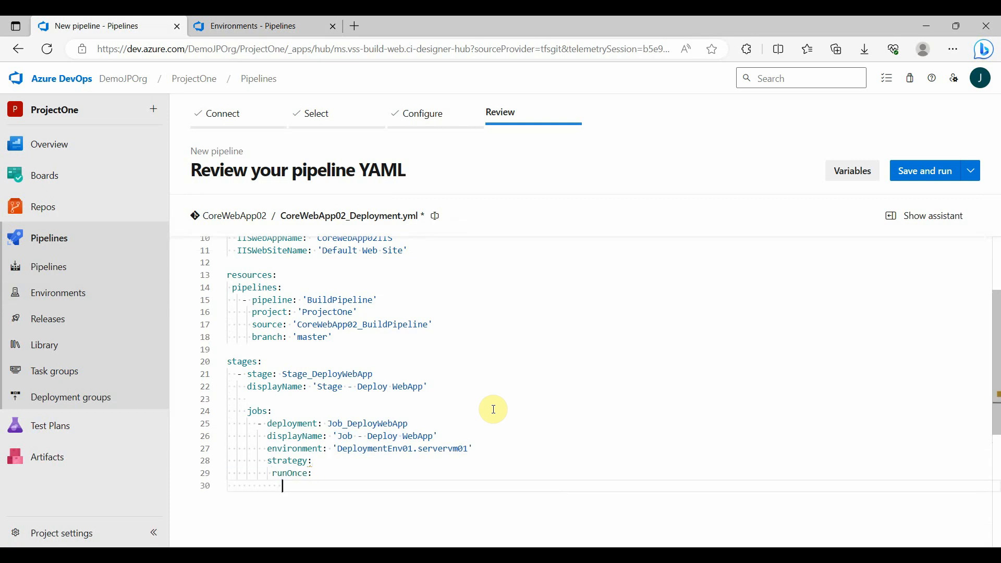
# Add a deploy block under runOnce with a steps list that starts with checkout set to none
pyautogui.write('deploy:')
pyautogui.press('Return')
pyautogui.write('steps:')
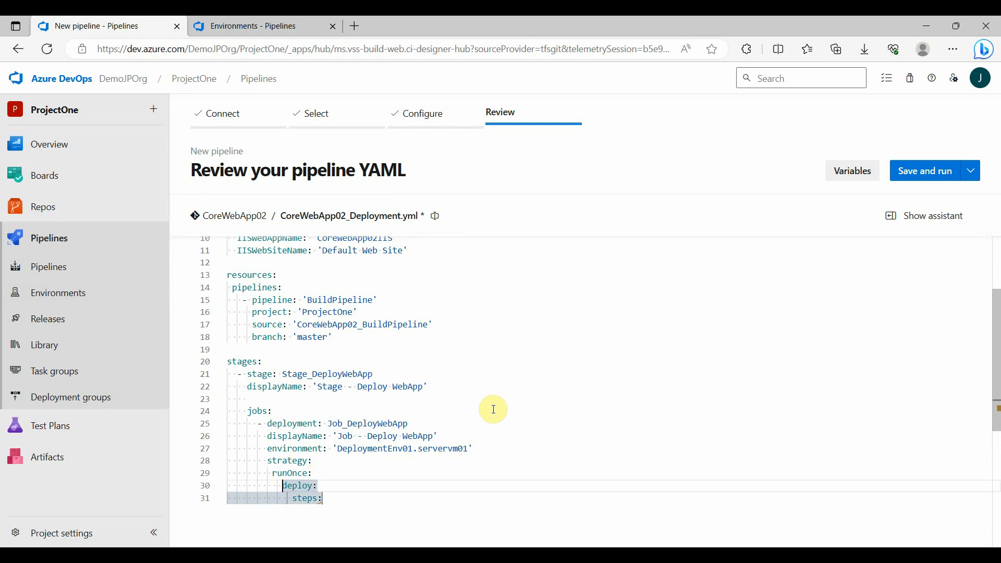
pyautogui.press('Return')
pyautogui.press('Down')
pyautogui.press('Return')
pyautogui.write('none')
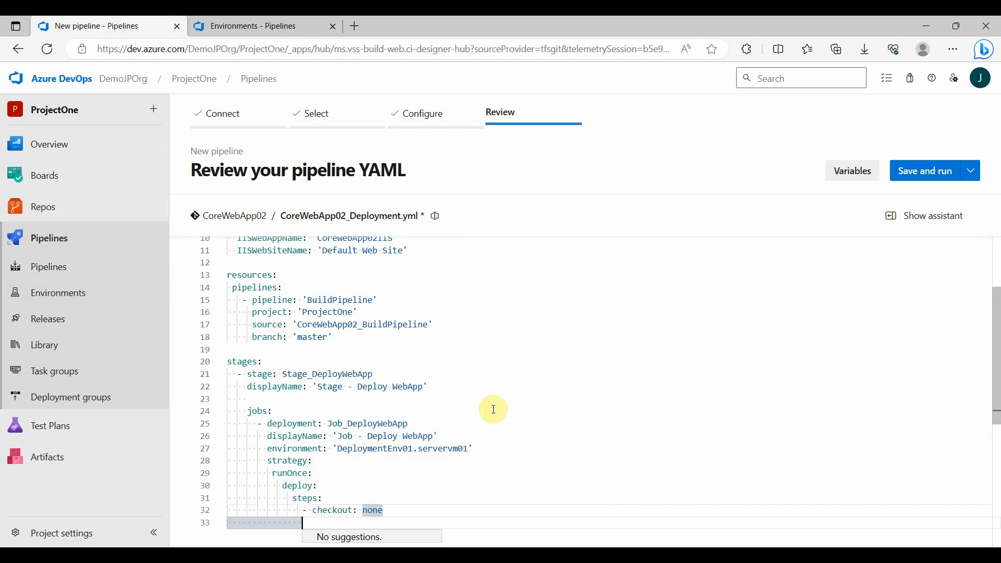
# Add a download step for 'BuildPipeline' after a blank line and compare it with the pipeline resource identifier
pyautogui.press('Return')
pyautogui.press('Return')
pyautogui.write('- down')
pyautogui.press('Return')
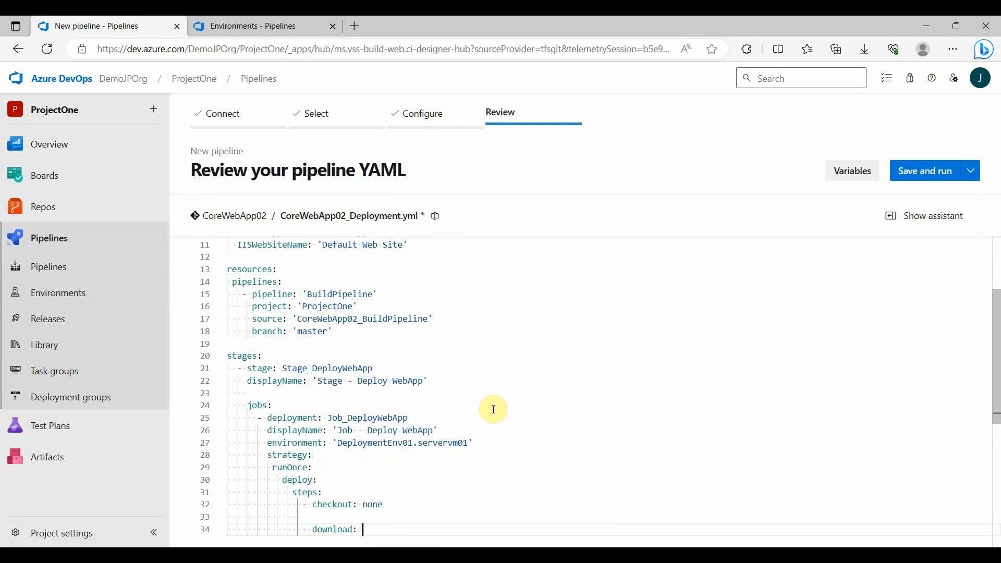
pyautogui.write("'BuildPipel")
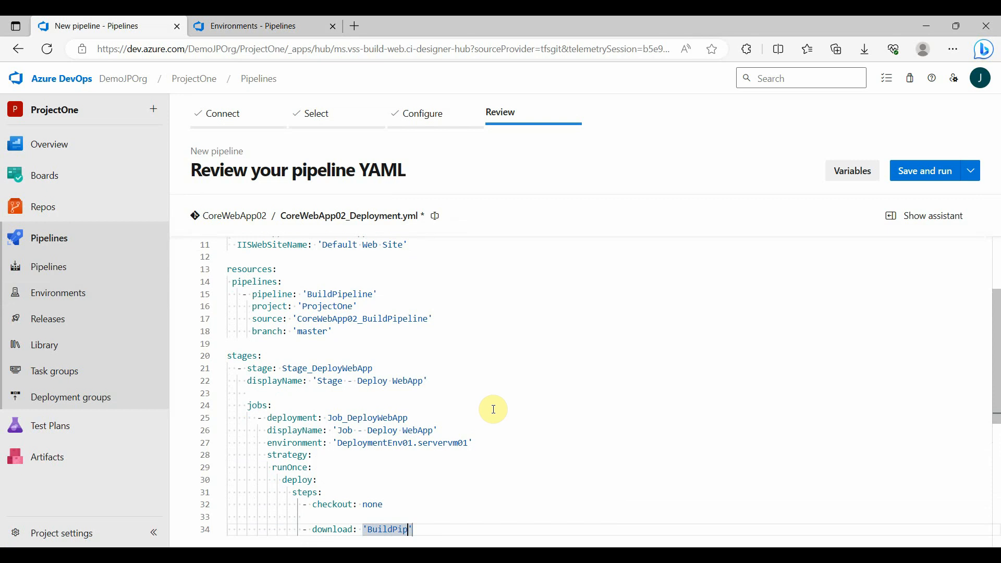
pyautogui.write('ine')
pyautogui.scroll(-1, 493, 408)
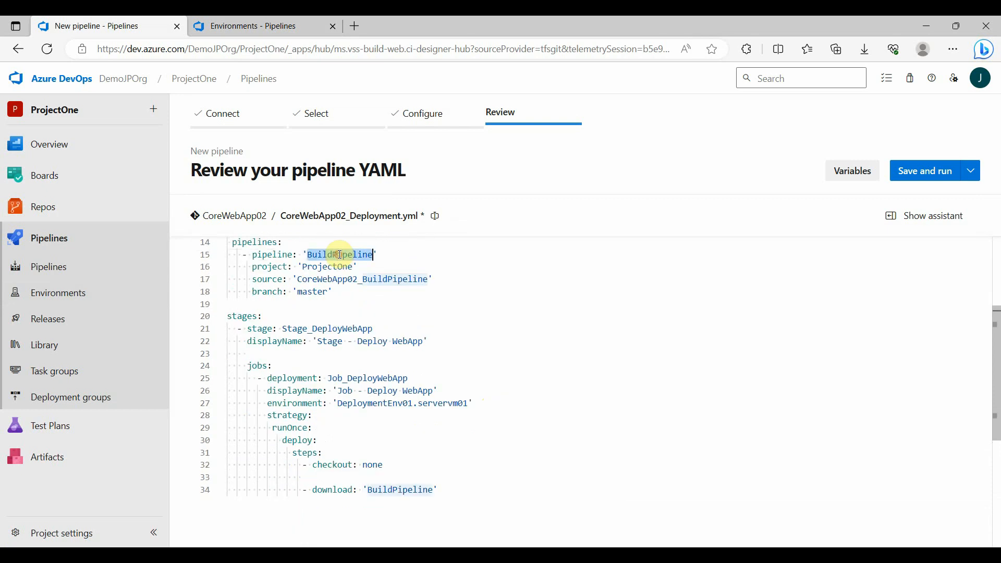
# Set the download step's name to 'DownloadBuildArtifacts' and its displayName to 'Download Build Artifacts'
pyautogui.click(459, 495)
pyautogui.press('Return')
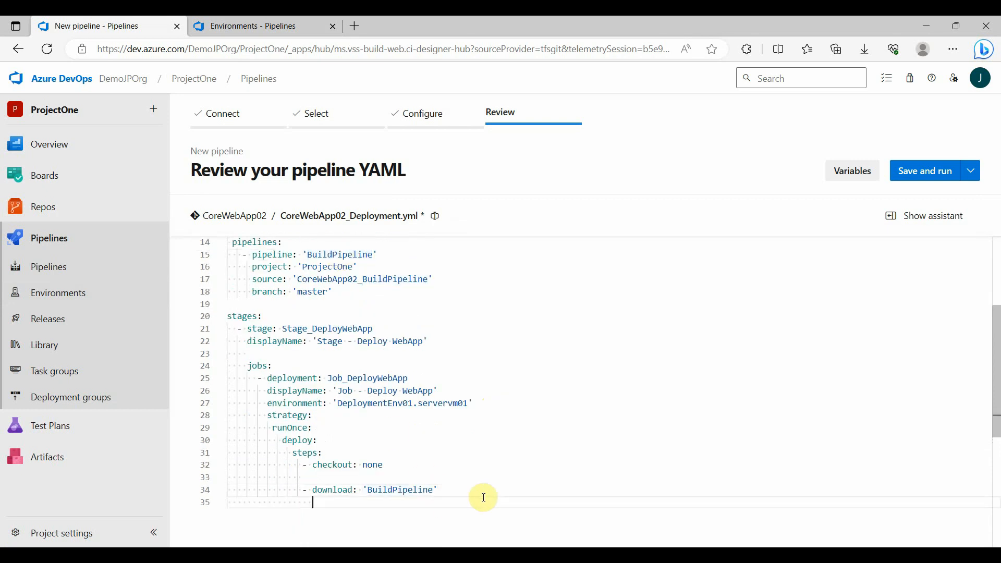
pyautogui.write("name: 'DownloadBuildArt")
pyautogui.write("ifacts'")
pyautogui.press('Return')
pyautogui.write("displayName: 'Do")
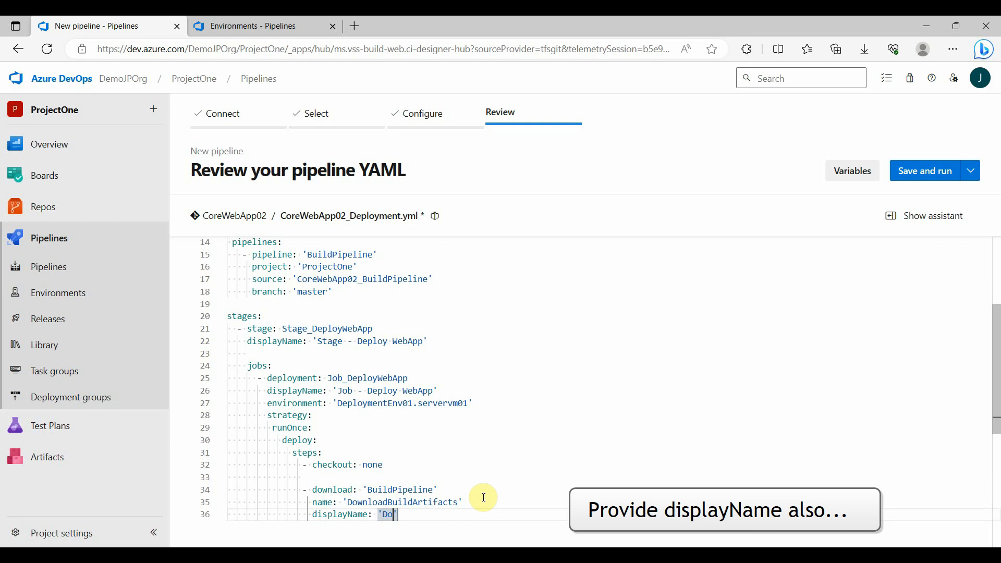
pyautogui.write('wnload Build Artifacts')
# Add an artifact key with the value 'CoreWebApp02' to the download step
pyautogui.press('Return')
pyautogui.hotkey('ctrl', 'space')
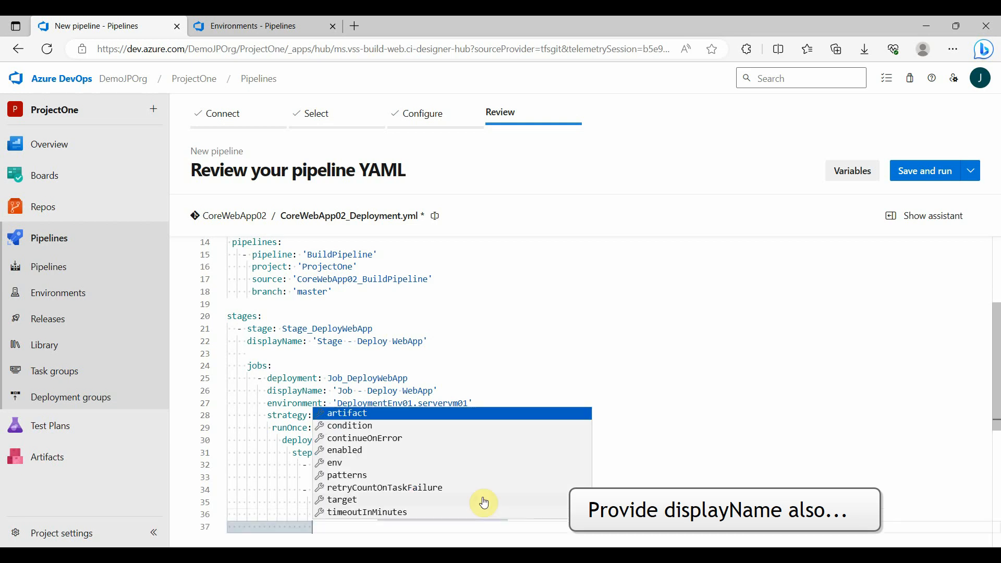
pyautogui.write('artifact: ')
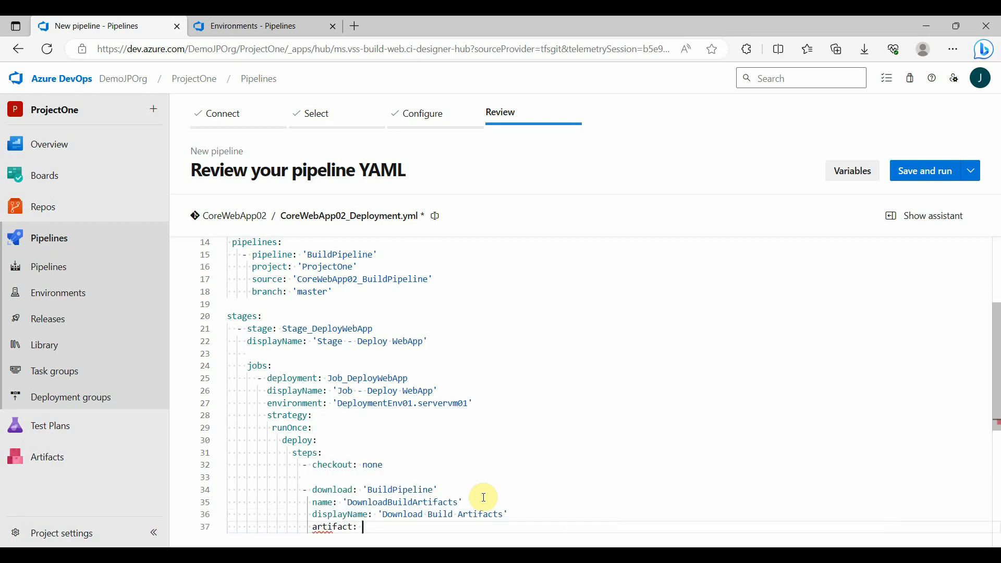
pyautogui.write("'CoreWebApp02")
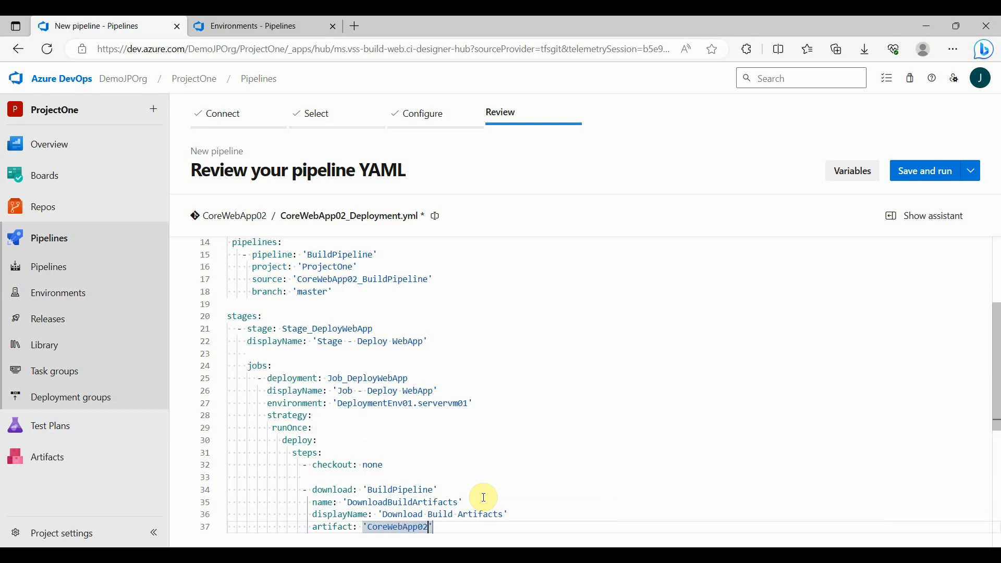
pyautogui.write('Drop')
# Complete the download step's artifact value as 'CoreWebApp02Drop' and compare it with the artifactName in the CoreWebApp02 build pipeline YAML
pyautogui.scroll(-1, 483, 497)
pyautogui.keyDown('ctrl'); pyautogui.click(78, 267); pyautogui.keyUp('ctrl')
pyautogui.click(386, 27)
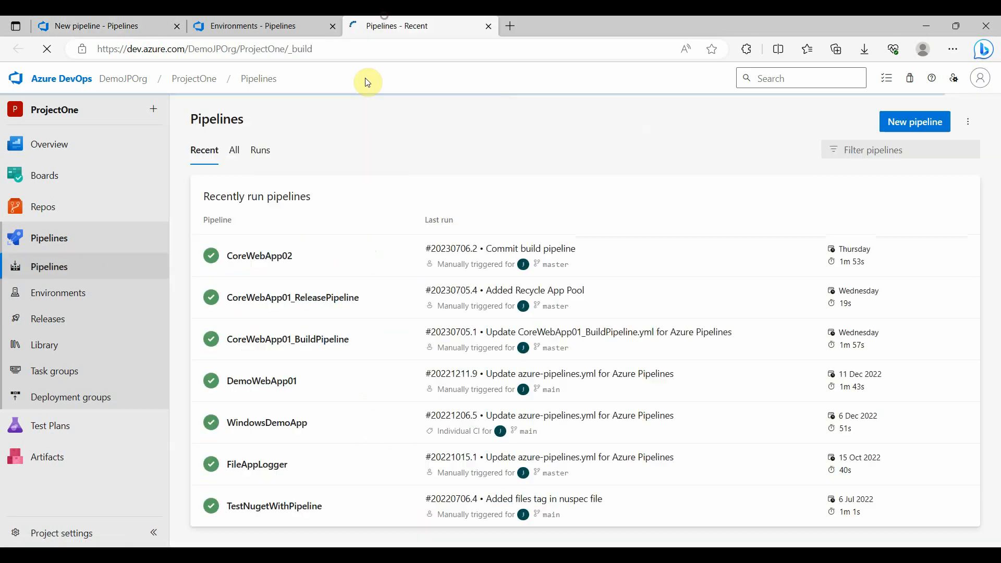
pyautogui.click(327, 267)
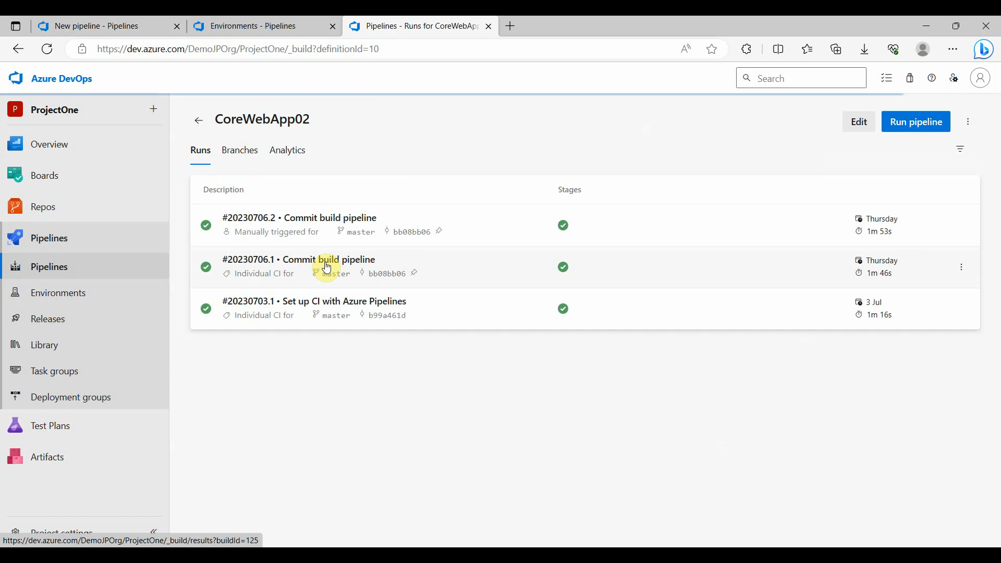
pyautogui.click(863, 132)
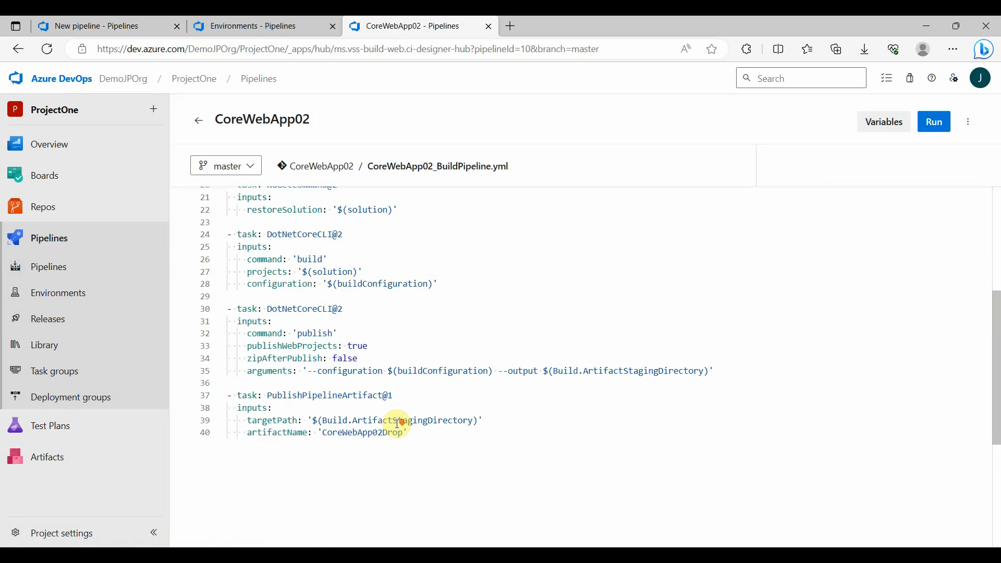
pyautogui.scroll(-3, 391, 417)
pyautogui.doubleClick(366, 337)
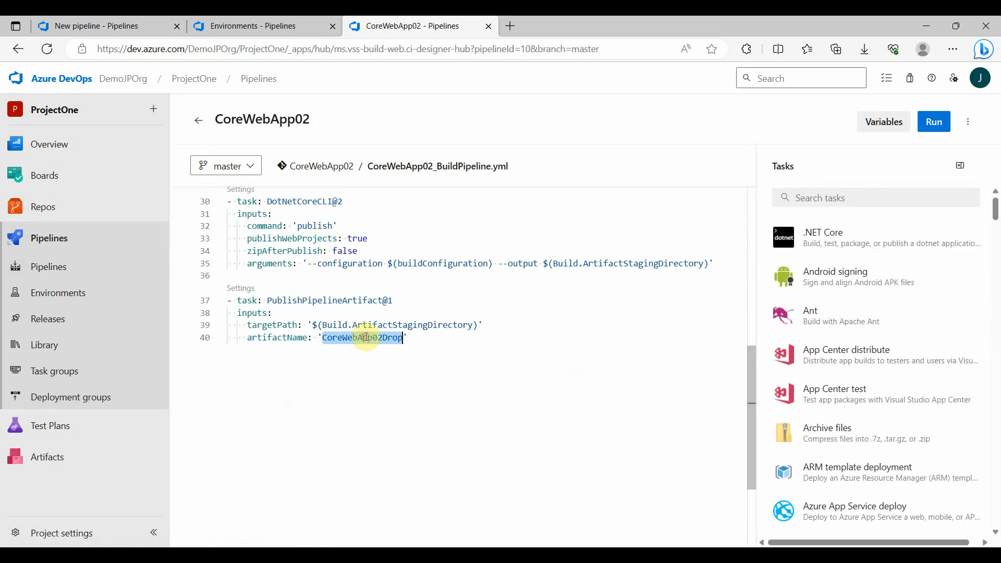
pyautogui.click(138, 24)
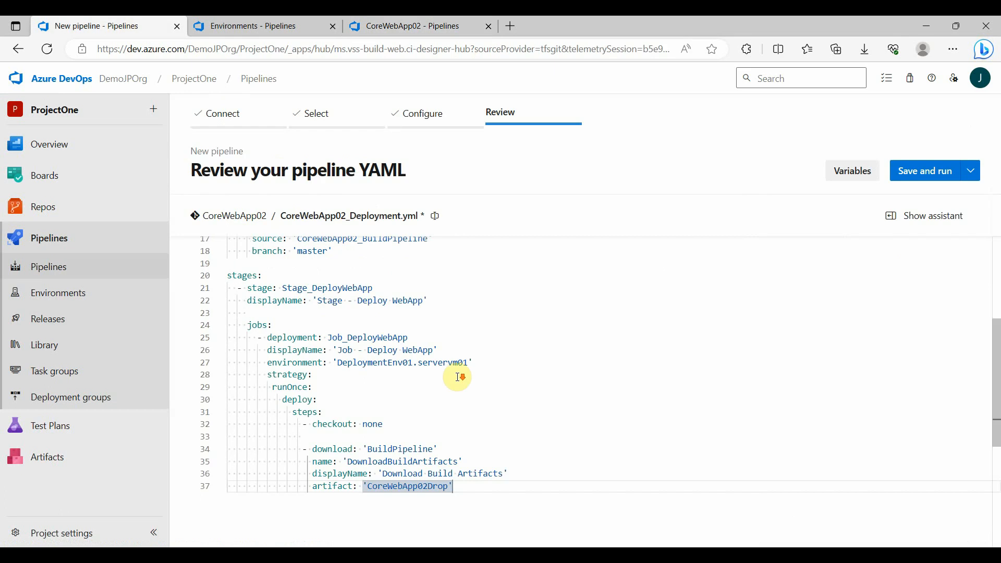
# Below a blank line after the download step, open the IIS web app manage task settings with IIS Website as configuration type
pyautogui.press('Return')
pyautogui.press('Return')
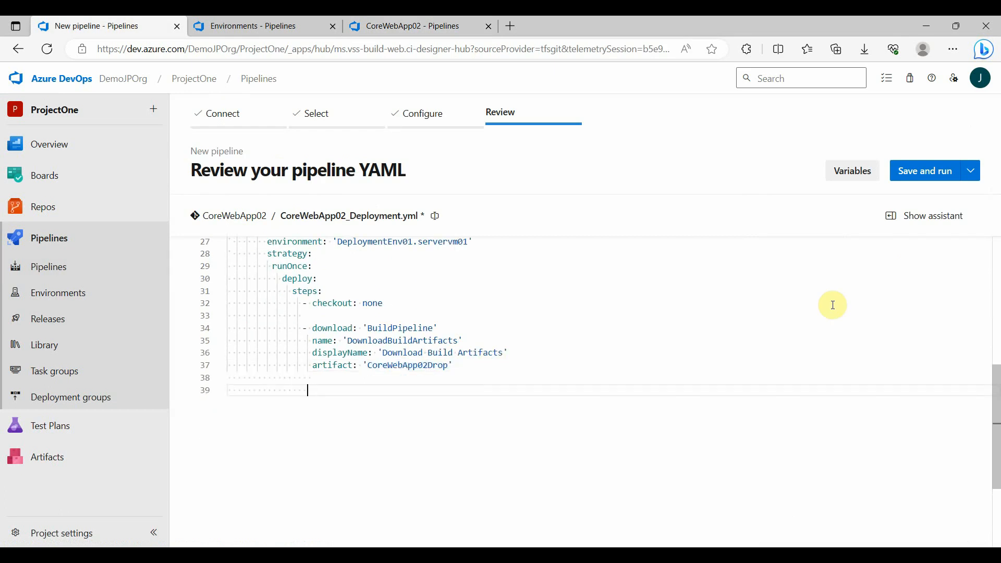
pyautogui.click(917, 216)
pyautogui.write('iis')
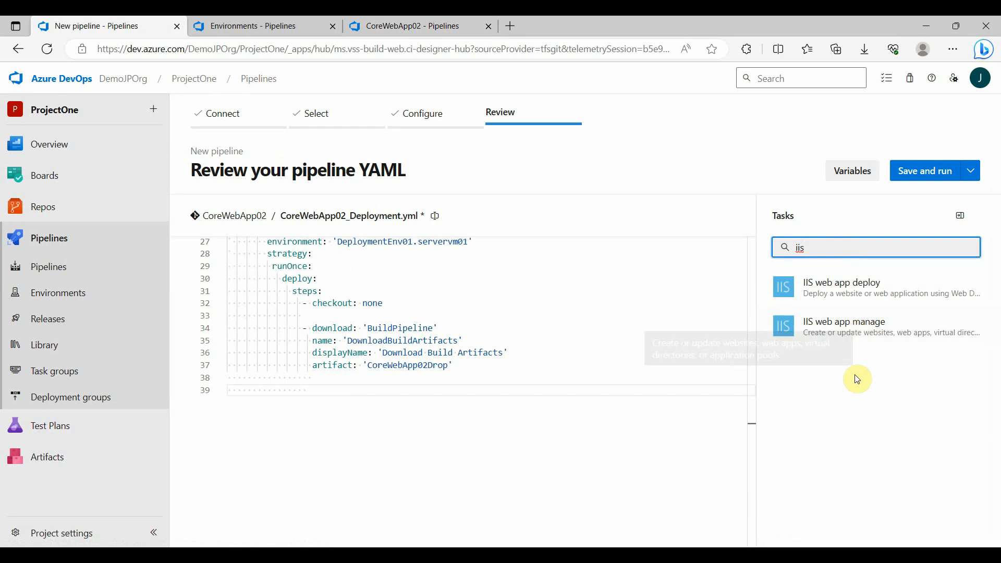
pyautogui.click(850, 334)
pyautogui.click(844, 297)
pyautogui.click(844, 320)
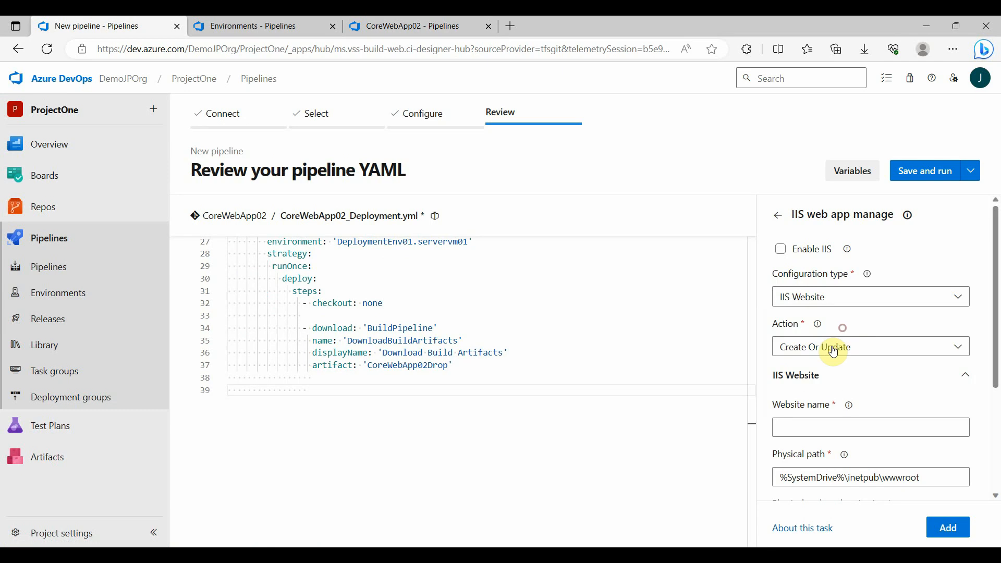
# Set the IIS website action to Stop and add the task to the deployment YAML
pyautogui.click(833, 346)
pyautogui.click(832, 358)
pyautogui.click(828, 347)
pyautogui.click(805, 420)
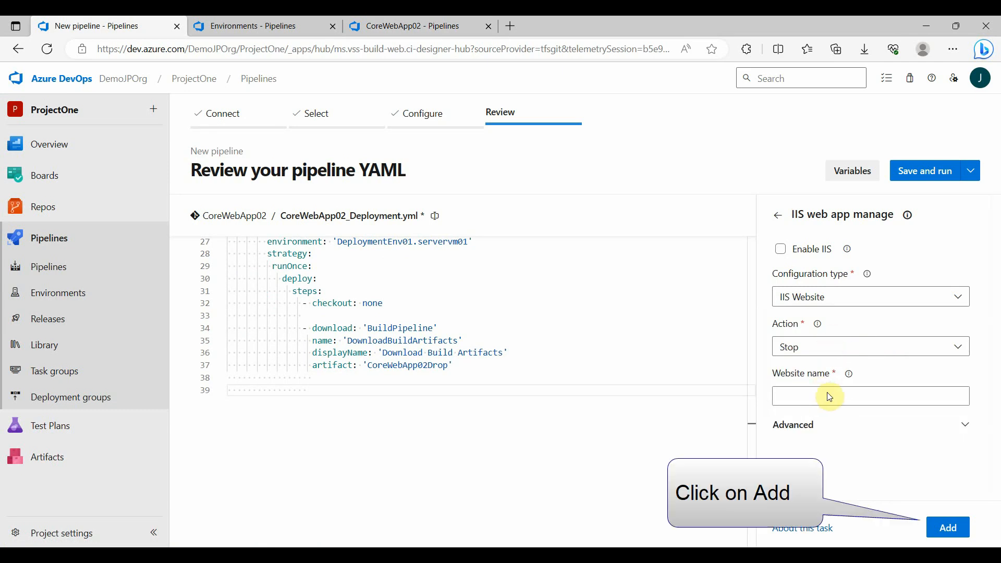
pyautogui.click(947, 527)
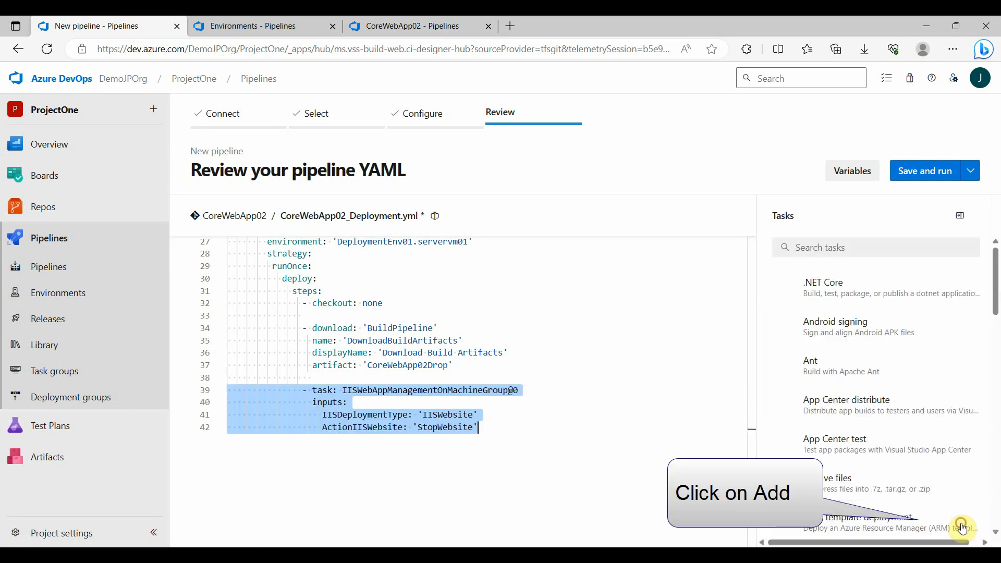
pyautogui.click(453, 451)
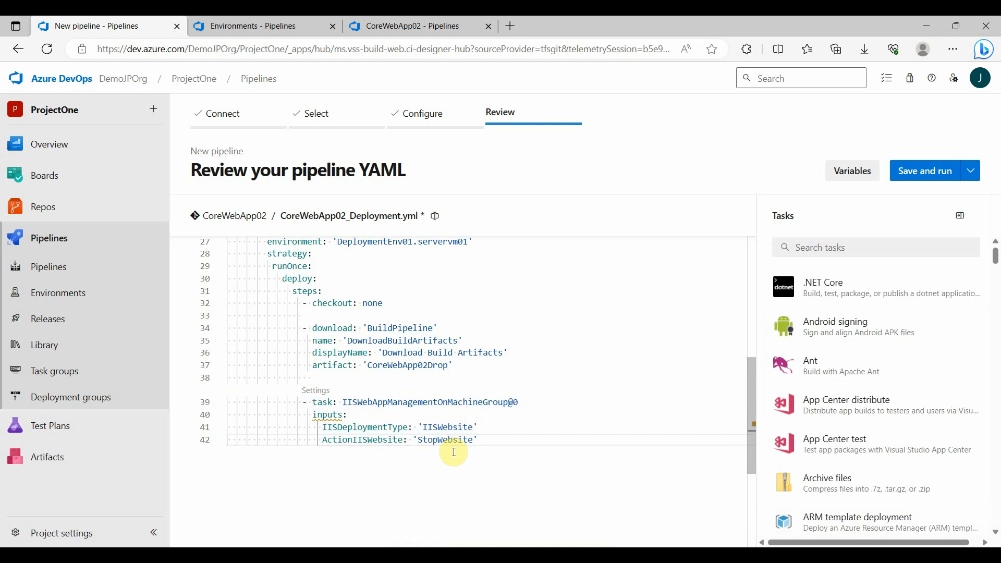
# Give the website stop task the name 'StopIIS' and the displayName 'Stop IIS', above its inputs
pyautogui.click(542, 404)
pyautogui.press('Return')
pyautogui.write('name: ')
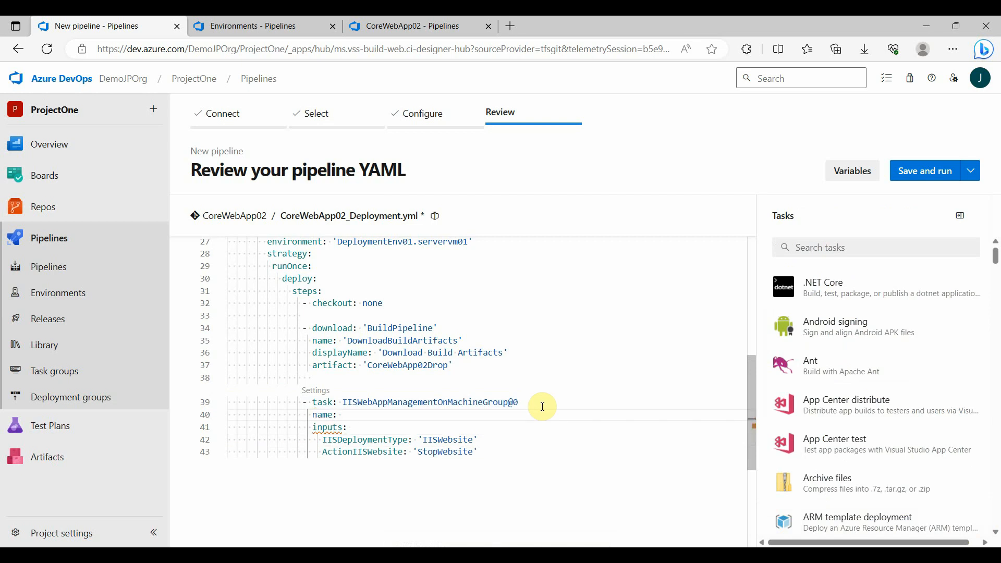
pyautogui.write("'StopIIS'")
pyautogui.press('Return')
pyautogui.write("displayName: 'Stop ")
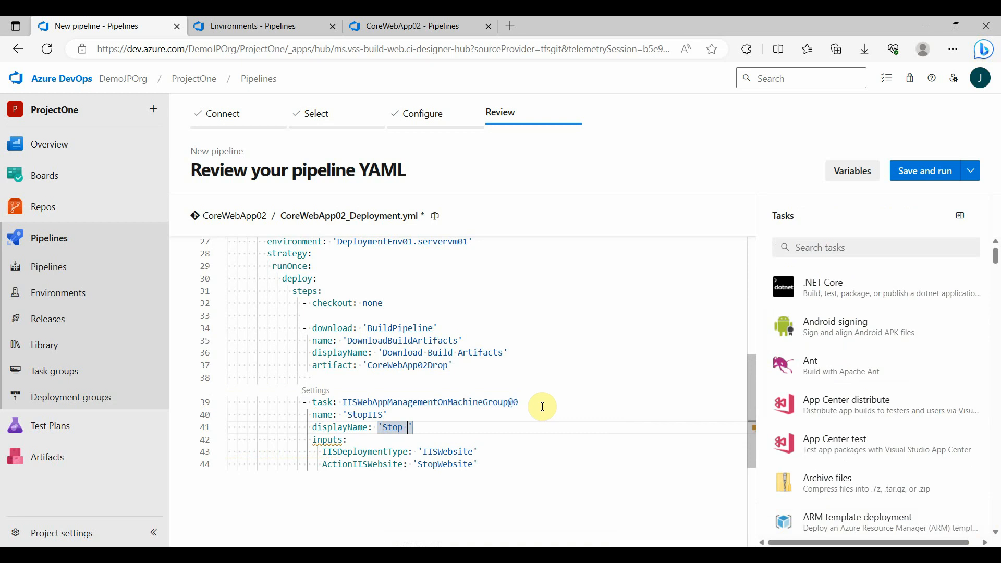
pyautogui.write('IIS')
# Add a StartStopWebsiteName key to the inputs of the StopIIS task, below ActionIISWebsite
pyautogui.press('Down')
pyautogui.press('Down')
pyautogui.press('Down')
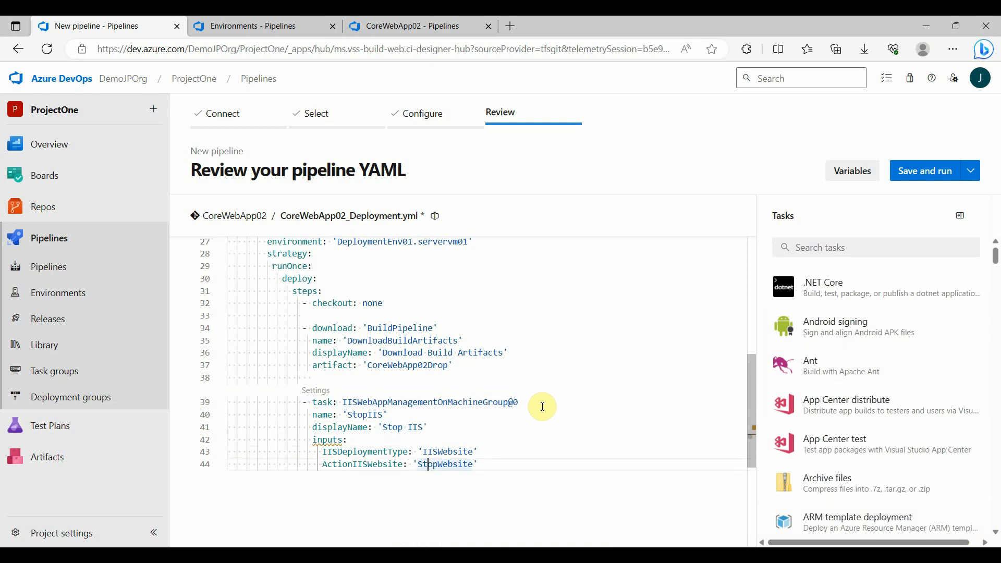
pyautogui.press('Return')
pyautogui.hotkey('ctrl', 'space')
pyautogui.write('star')
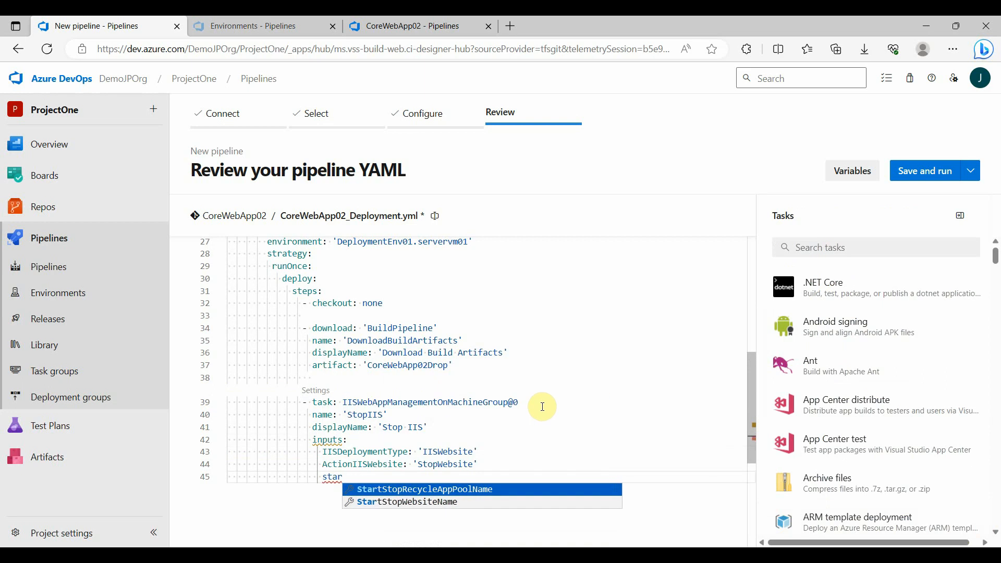
pyautogui.press('Down')
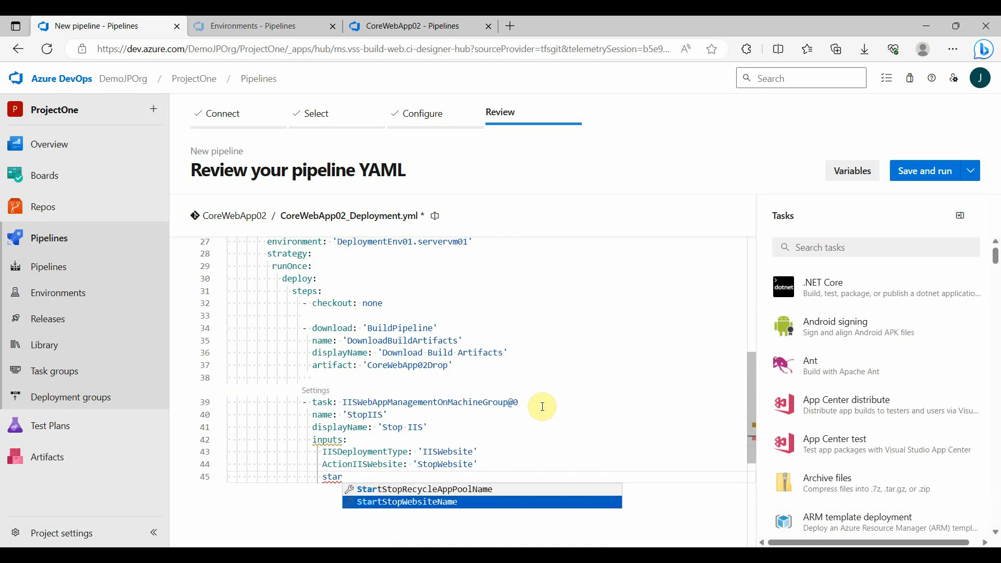
pyautogui.press('Return')
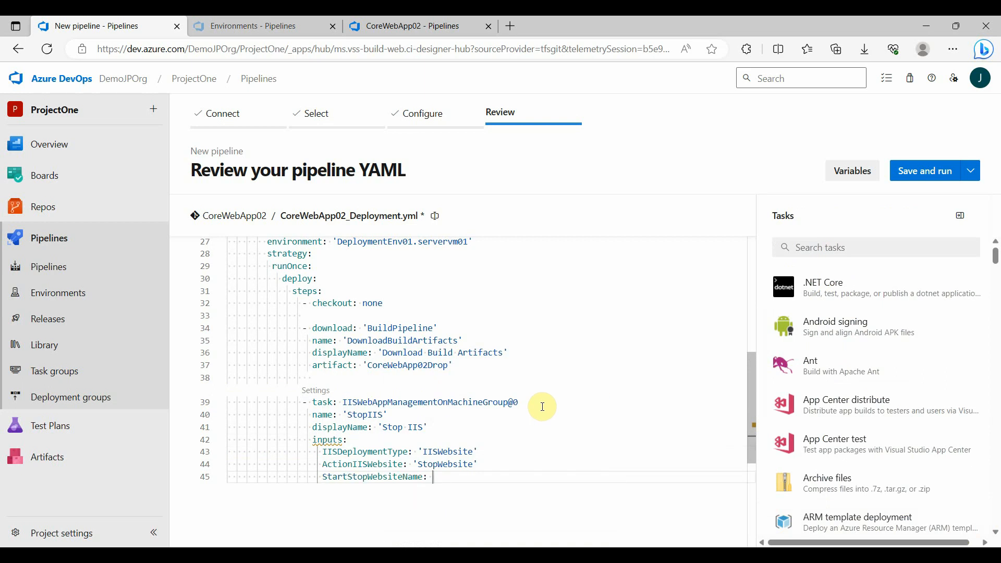
# Set StartStopWebsiteName to the website variable, ${{variables.IISWebSiteName}}
pyautogui.scroll(10, 542, 407)
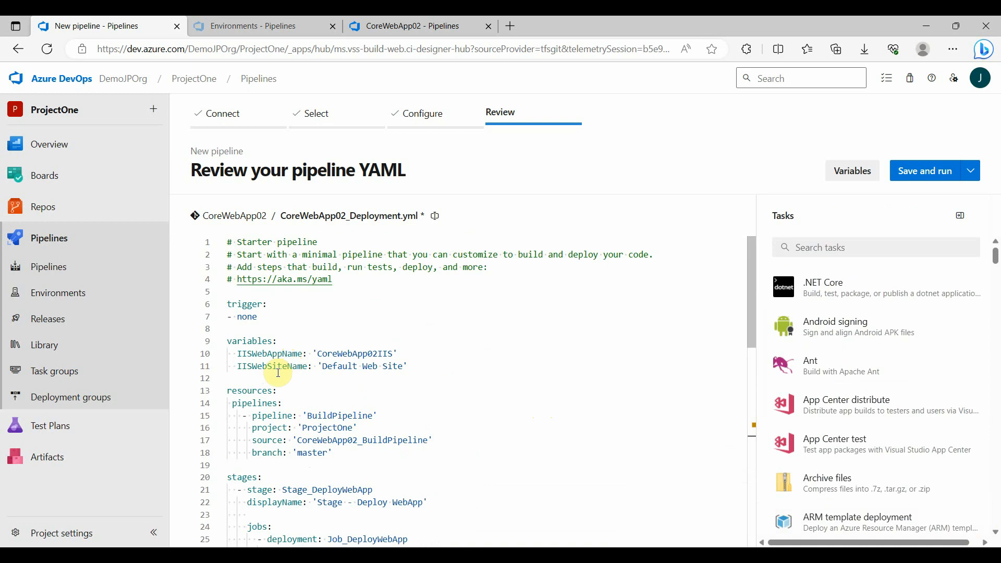
pyautogui.doubleClick(271, 369)
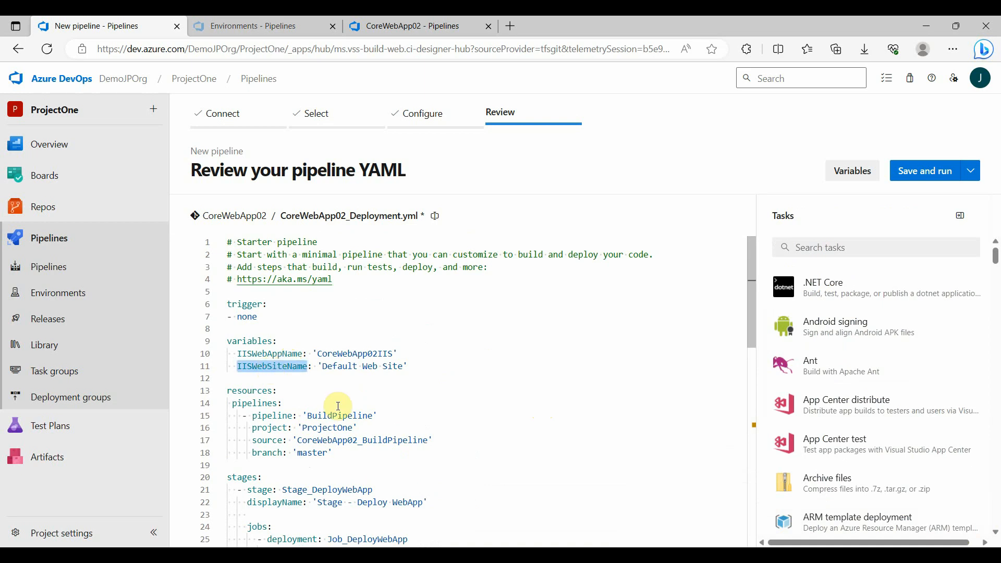
pyautogui.scroll(-8, 443, 401)
pyautogui.click(452, 473)
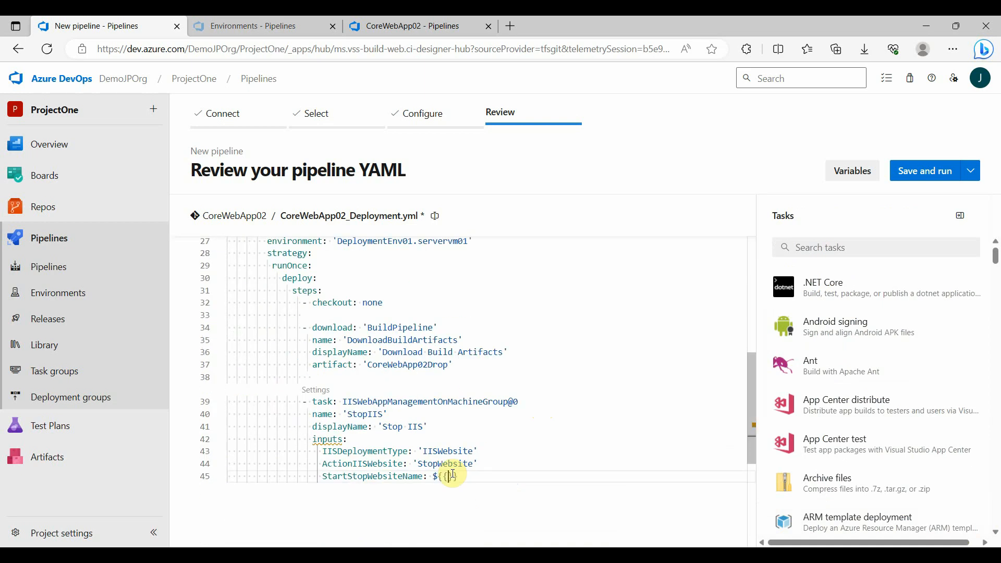
pyautogui.scroll(-2, 452, 474)
pyautogui.write('variables.')
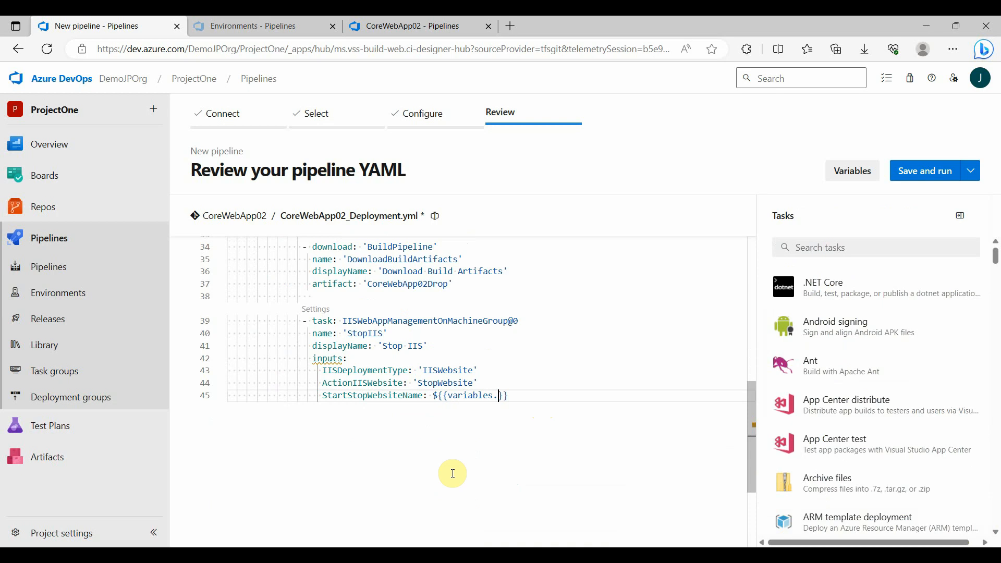
pyautogui.write('IISWebSiteName')
pyautogui.press('End')
# Below a blank line after the StopIIS task, set up another IIS web app manage task with configuration type IIS Application Pool
pyautogui.press('Return')
pyautogui.press('Escape')
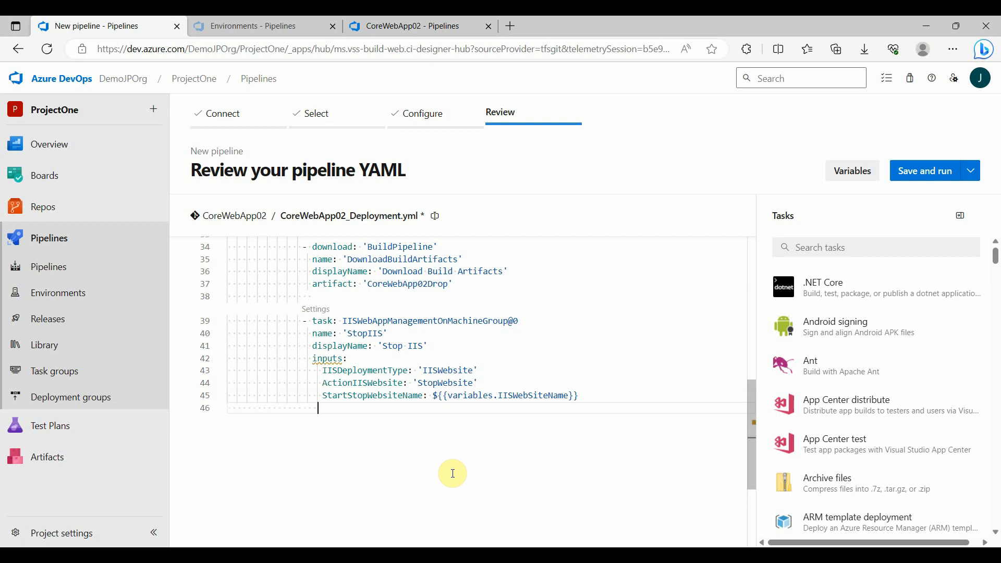
pyautogui.press('Return')
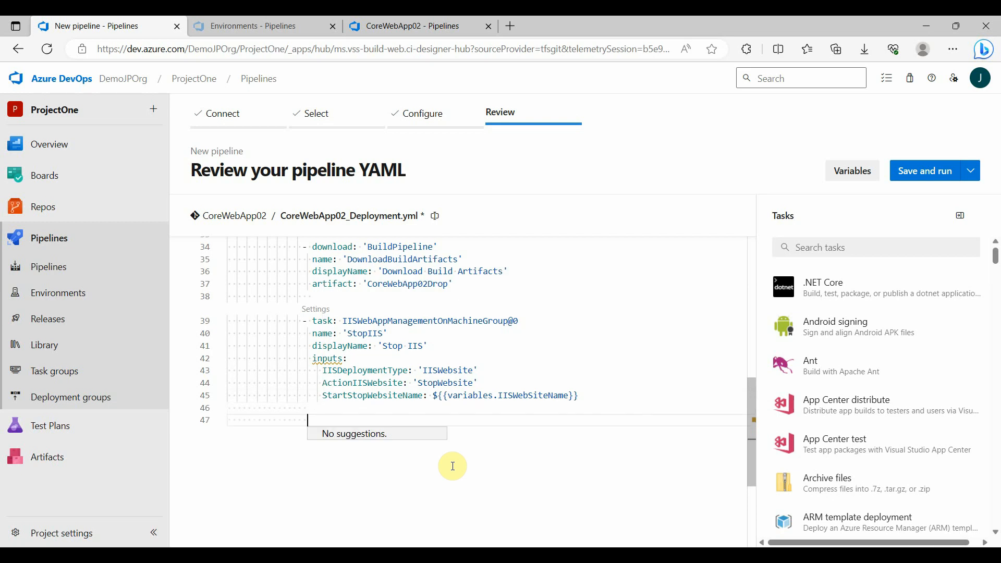
pyautogui.click(851, 248)
pyautogui.write('iis')
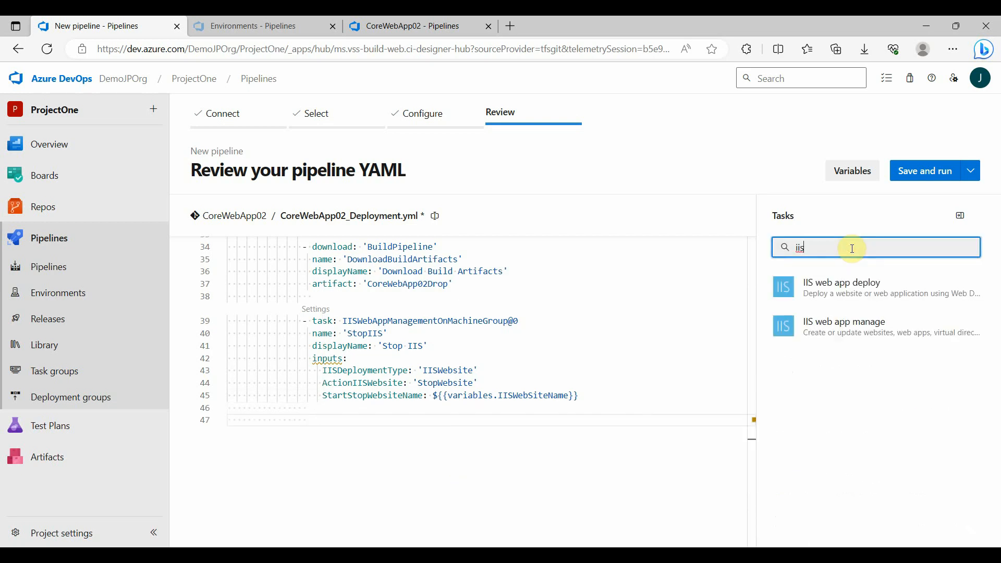
pyautogui.click(849, 328)
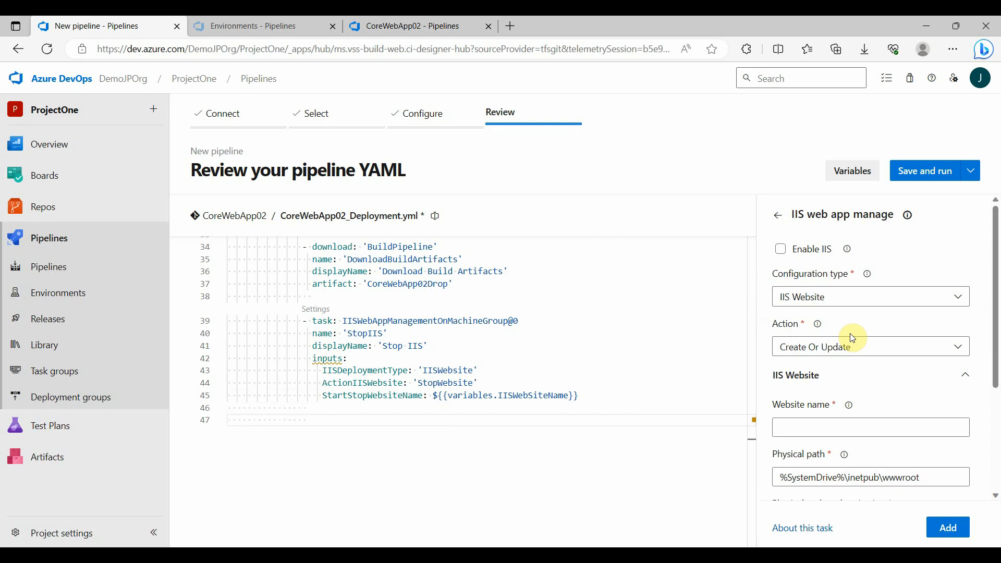
pyautogui.click(830, 297)
pyautogui.click(831, 393)
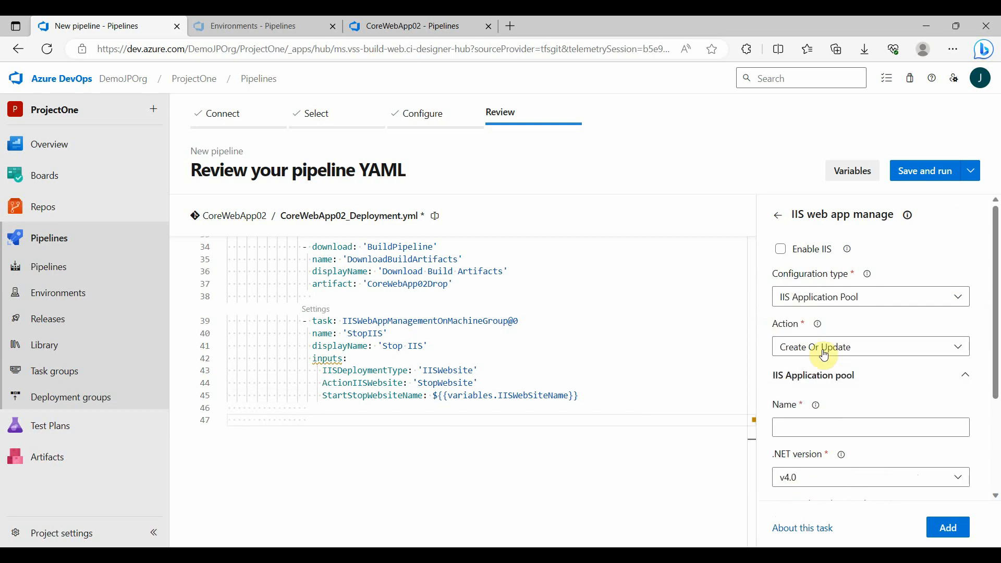
# Set the task's action to Recycle and its application pool name to DefaultAppPool, and add it to the YAML
pyautogui.click(824, 354)
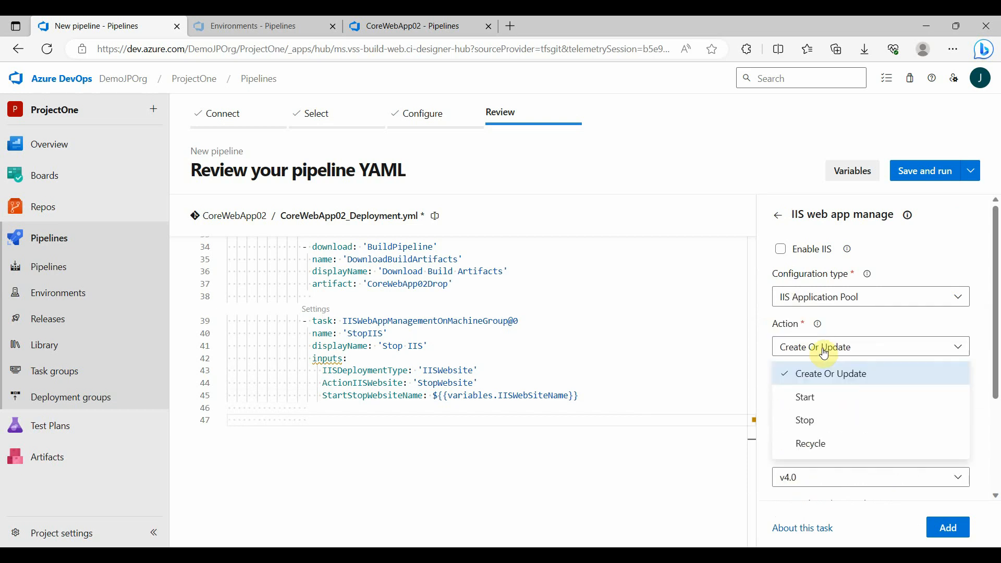
pyautogui.click(825, 443)
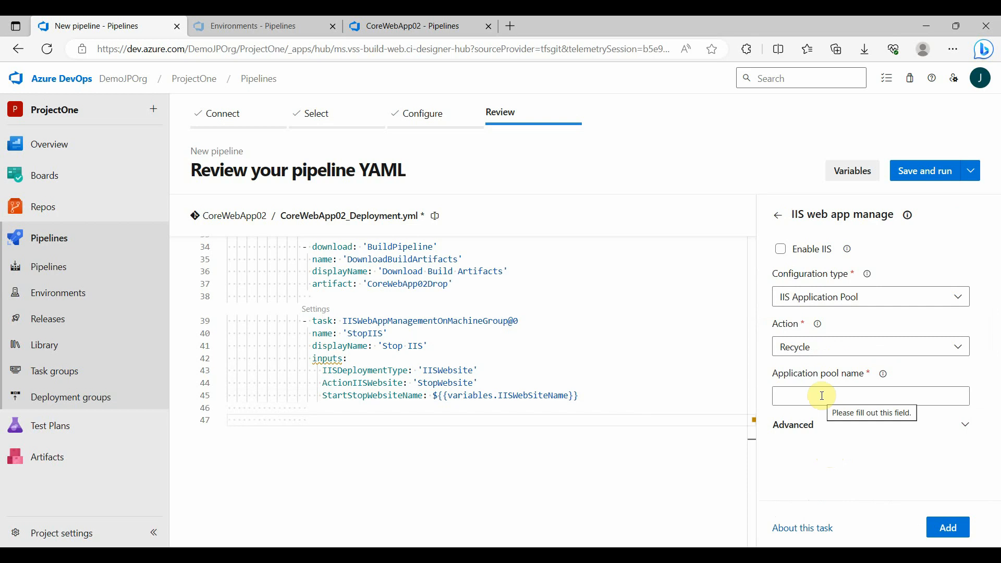
pyautogui.click(822, 395)
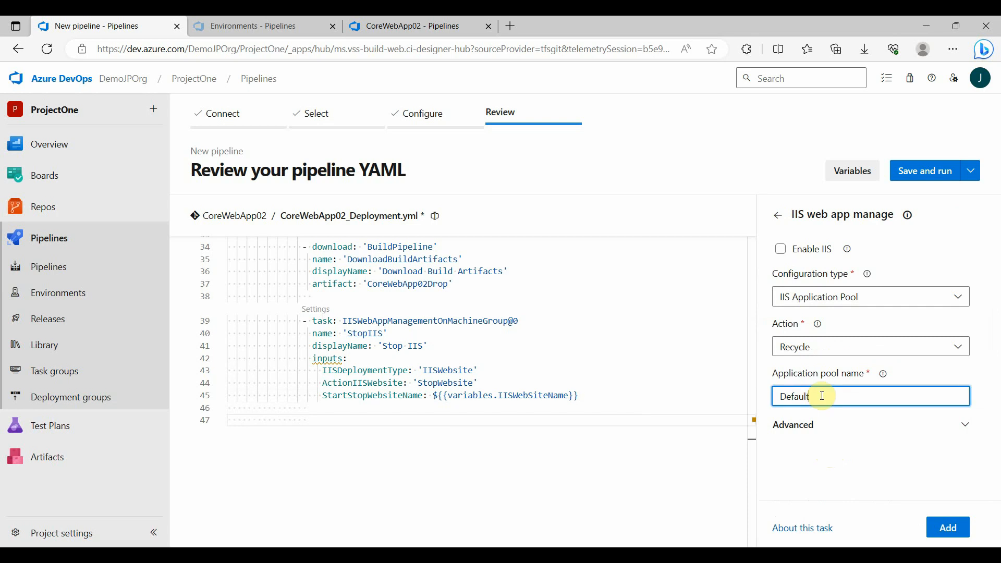
pyautogui.write('DefaultAppPool')
pyautogui.click(945, 527)
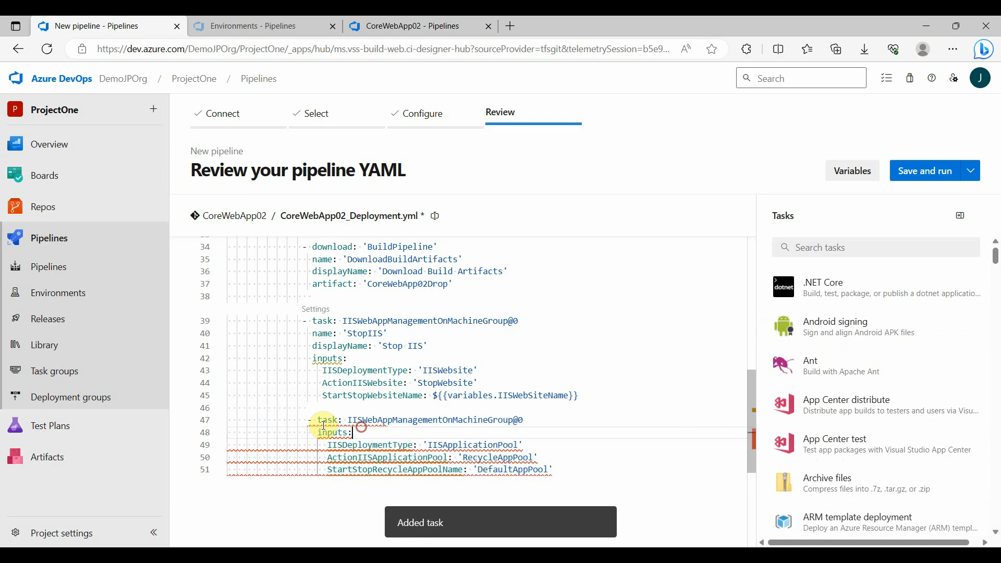
# Copy the name and displayName lines of the StopIIS task into the application pool task, above its inputs
pyautogui.moveTo(312, 333); pyautogui.dragTo(427, 345)
pyautogui.hotkey('ctrl', 'c')
pyautogui.click(543, 423)
pyautogui.press('Return')
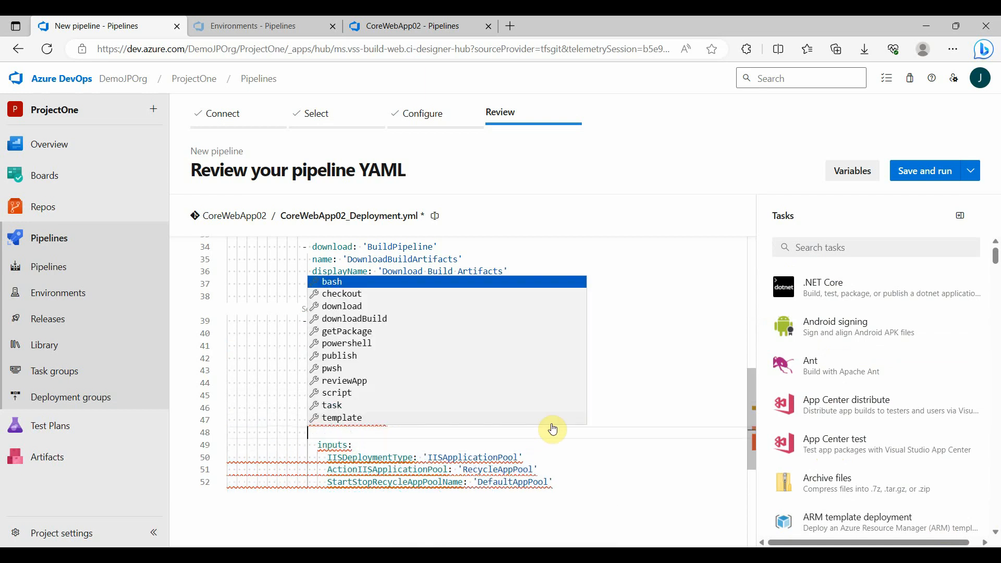
pyautogui.hotkey('ctrl', 'v')
pyautogui.press('End')
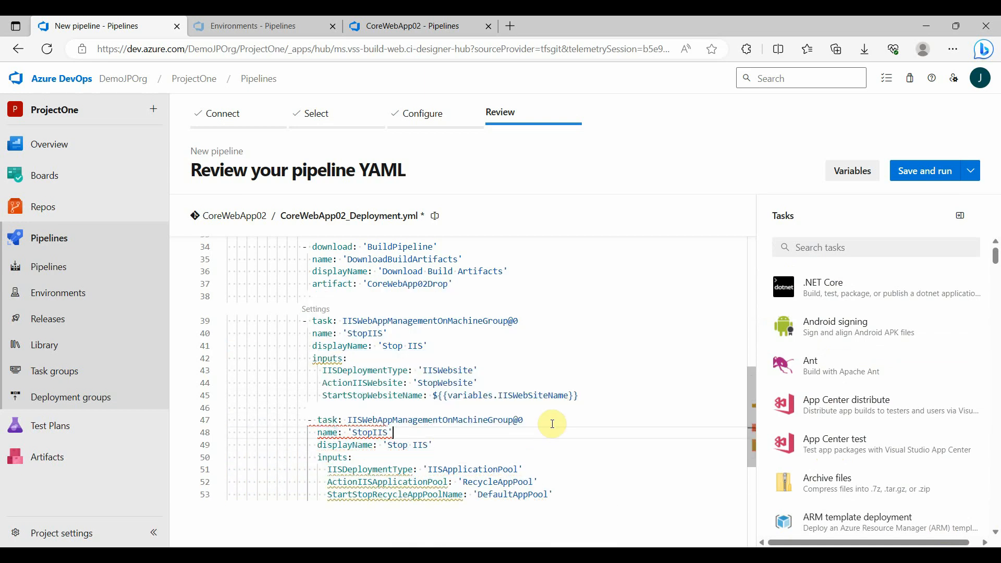
# Change the application pool task's name to 'StopAppPool' and its displayName to 'Stop App Pool'
pyautogui.press('Left')
pyautogui.press('BackSpace')
pyautogui.press('BackSpace')
pyautogui.press('BackSpace')
pyautogui.write('AppPool')
pyautogui.press('Down')
pyautogui.press('End')
pyautogui.press('Left')
pyautogui.press('BackSpace')
pyautogui.press('BackSpace')
pyautogui.press('BackSpace')
pyautogui.write('App Pool')
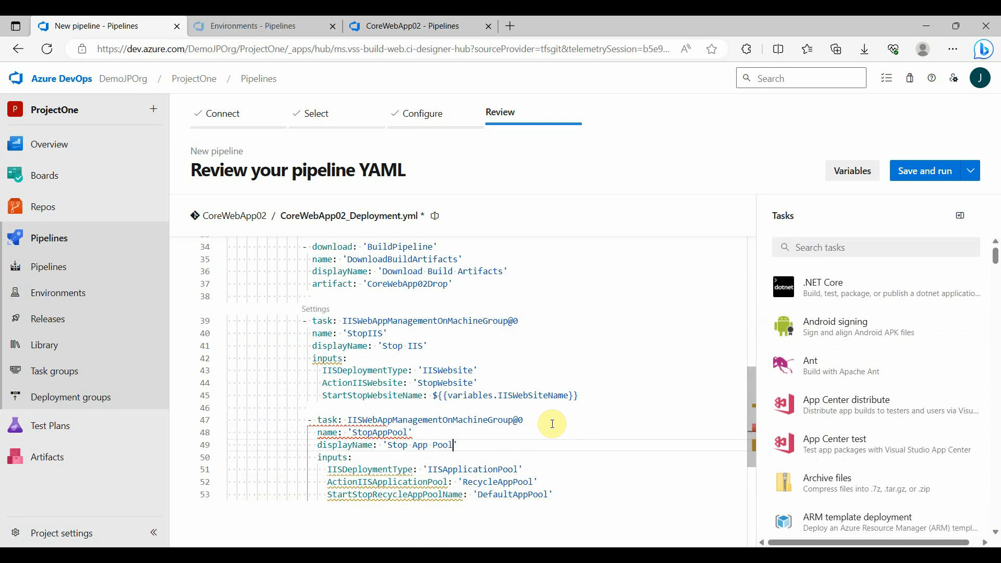
# Reduce the indentation of the StopAppPool task's lines by one space so they align with the StopIIS task
pyautogui.scroll(-1, 551, 422)
pyautogui.click(303, 381)
pyautogui.press('Delete')
pyautogui.press('Down')
pyautogui.press('Delete')
pyautogui.press('Down')
pyautogui.press('Delete')
pyautogui.press('Down')
pyautogui.press('Delete')
pyautogui.press('Down')
pyautogui.press('Delete')
pyautogui.press('Down')
pyautogui.press('Delete')
pyautogui.press('Down')
pyautogui.press('Delete')
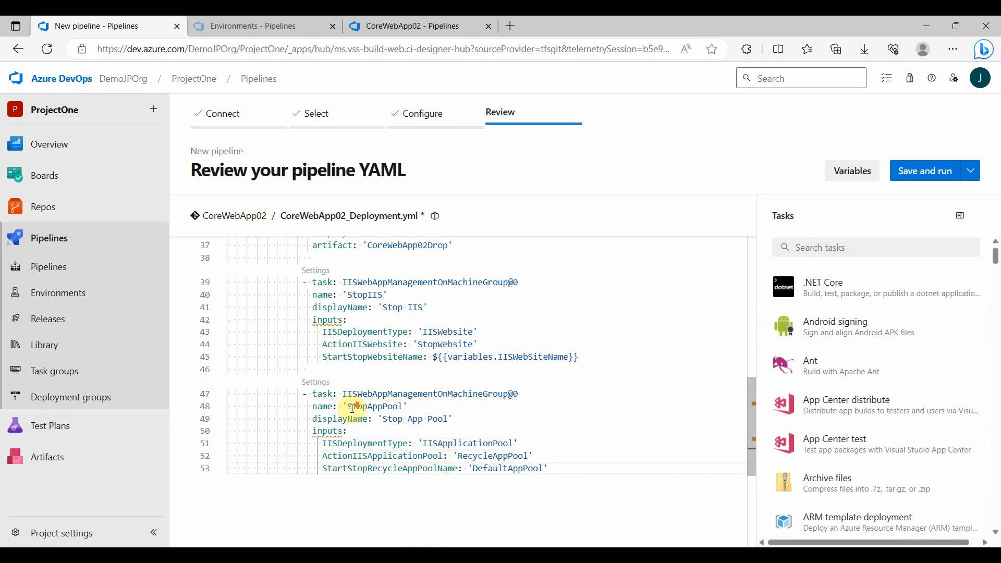
# Add a blank line after the StopAppPool task and start a new line at the task indentation level
pyautogui.scroll(-3, 353, 406)
pyautogui.click(316, 369)
pyautogui.press('Return')
pyautogui.press('BackSpace')
pyautogui.press('Return')
pyautogui.press('Escape')
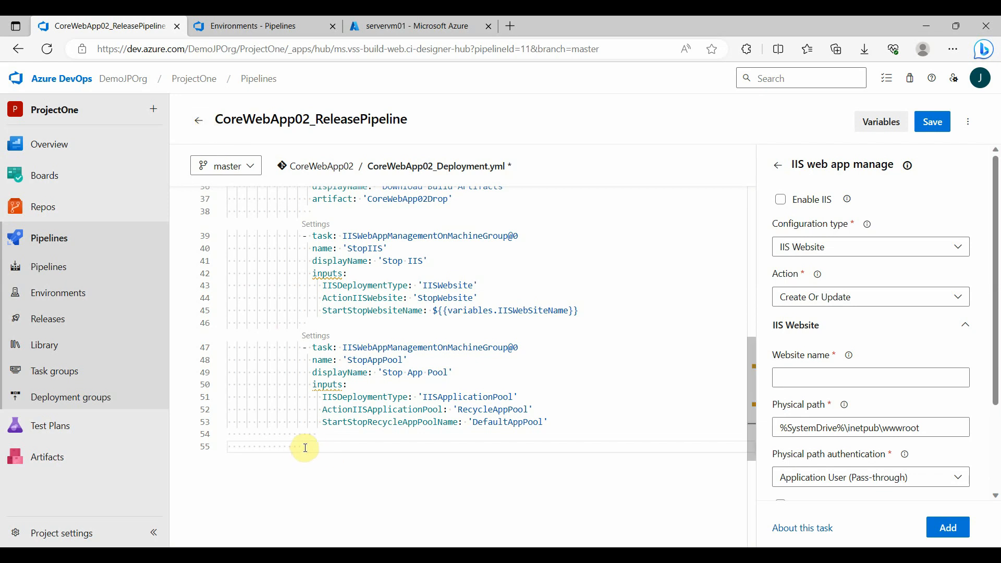
# Find the IIS web app deploy task with the search term 'iis' and open its settings, with the insertion point on line 55
pyautogui.click(779, 166)
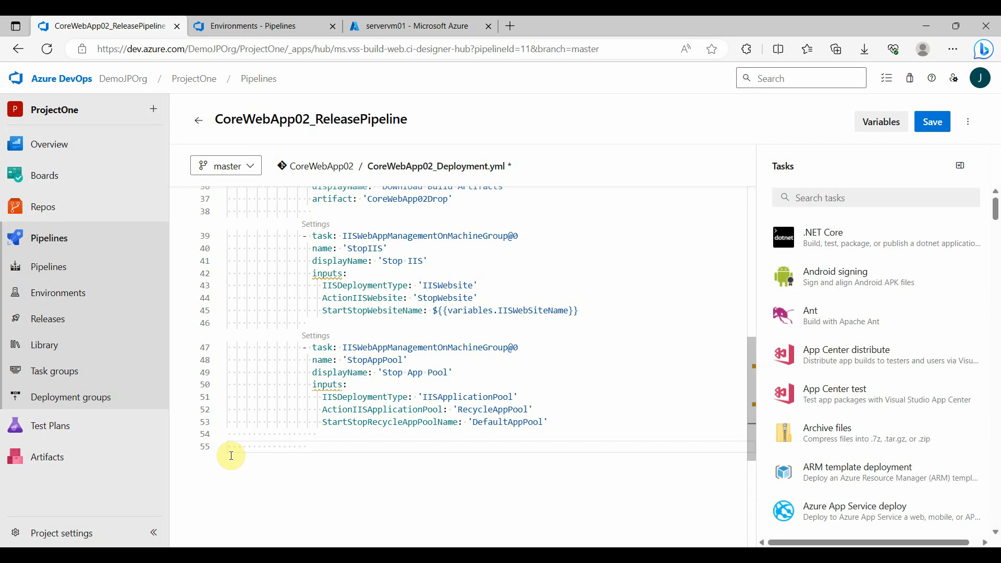
pyautogui.click(309, 446)
pyautogui.click(838, 198)
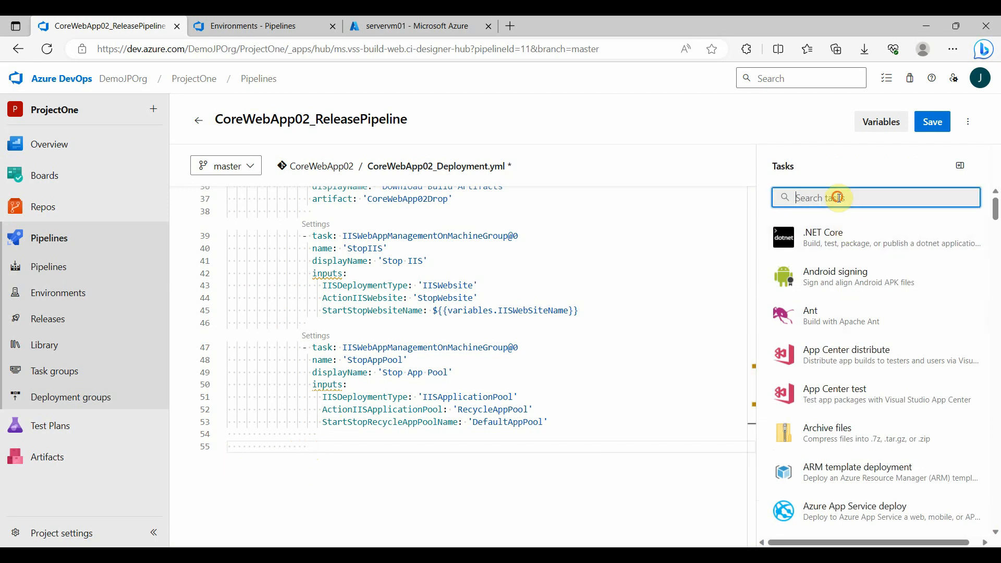
pyautogui.write('iis')
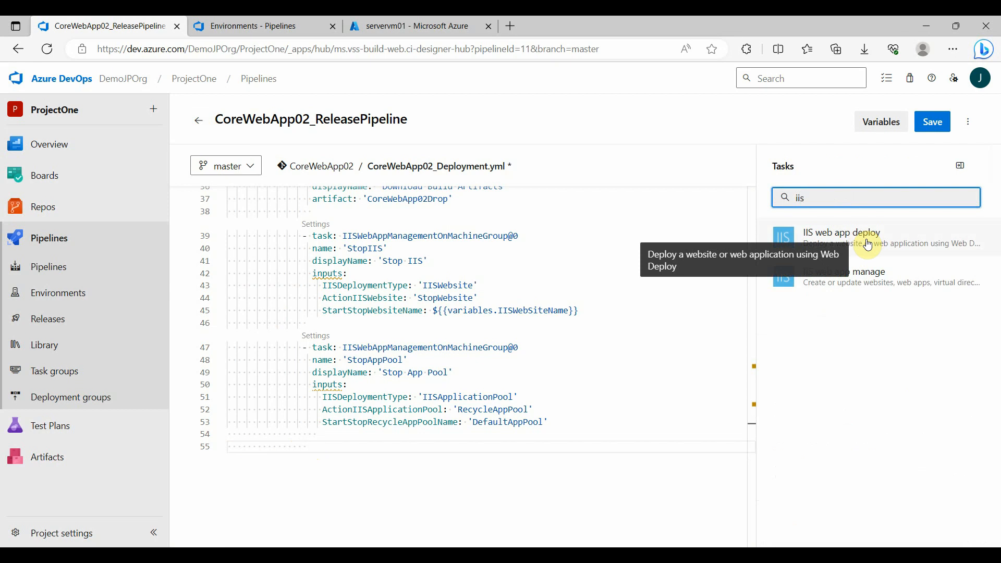
pyautogui.click(867, 244)
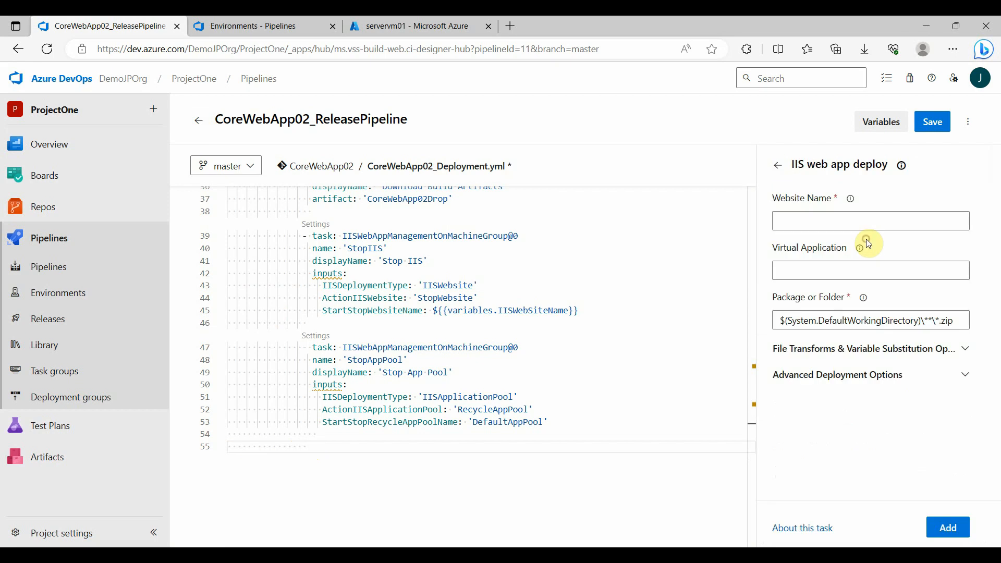
# Set the deploy task's Website Name to ${{ variables.IISWebSiteName }}
pyautogui.click(809, 218)
pyautogui.write('${{')
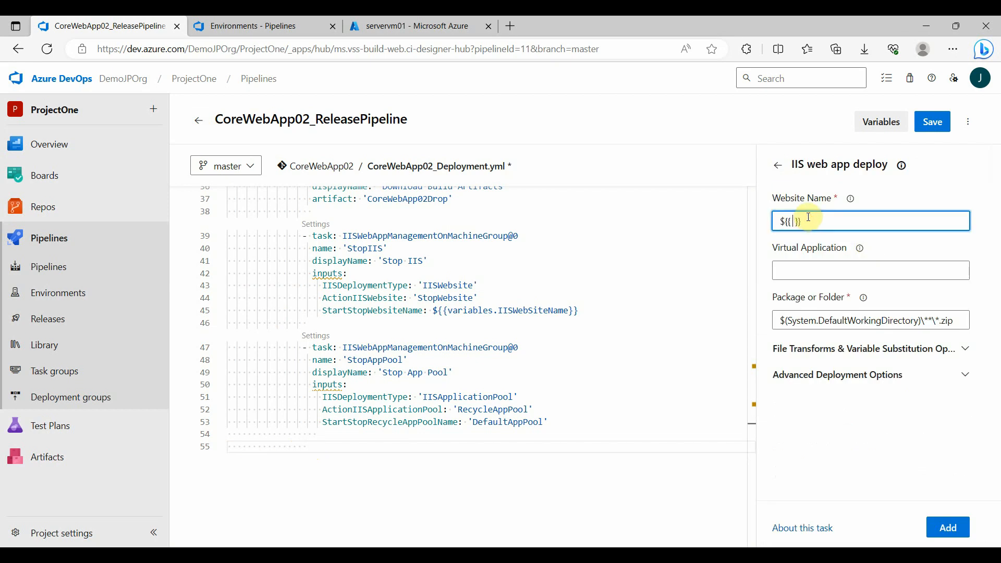
pyautogui.write(' variables.IISWebSiteName')
# Set the Virtual Application to ${{ variables.IISWebAppName }}, copying the variable name from the YAML variables section
pyautogui.click(814, 268)
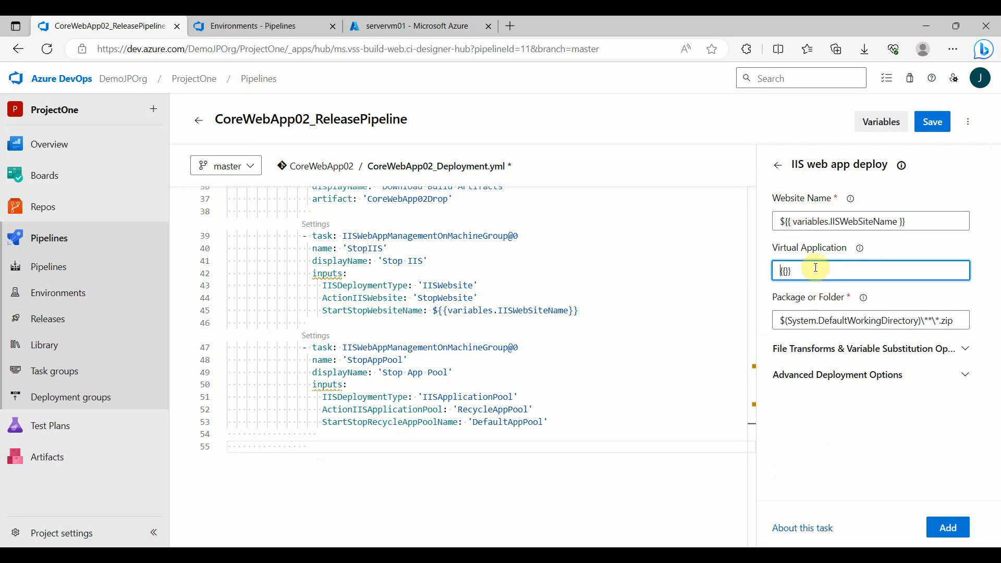
pyautogui.write('${{ variables.')
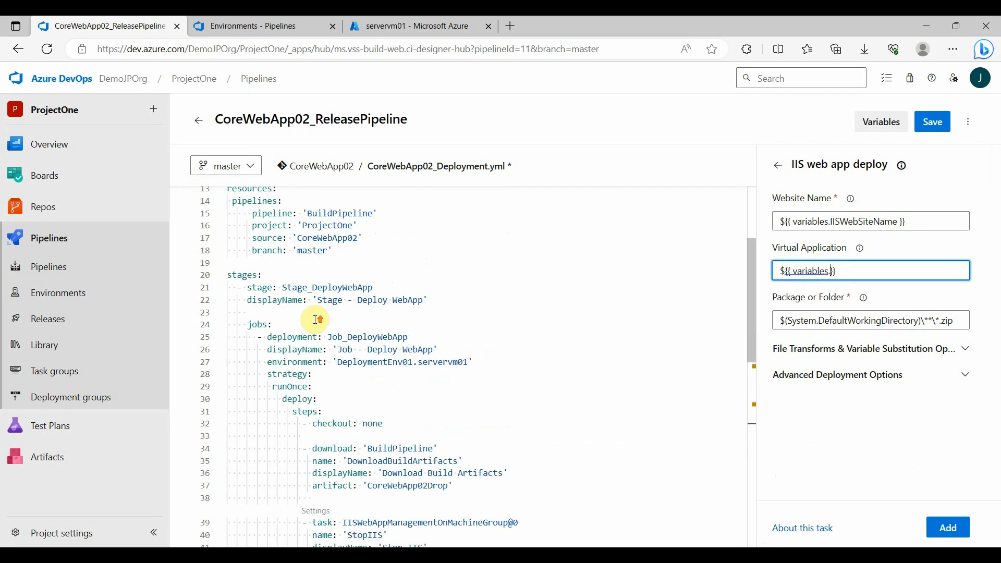
pyautogui.scroll(8, 320, 319)
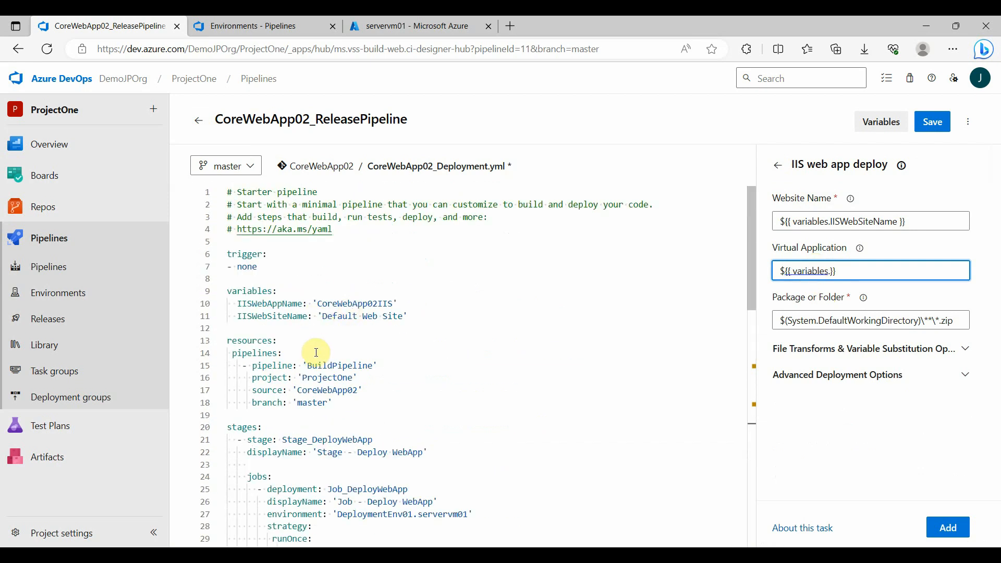
pyautogui.doubleClick(284, 303)
pyautogui.hotkey('ctrl', 'c')
pyautogui.click(827, 271)
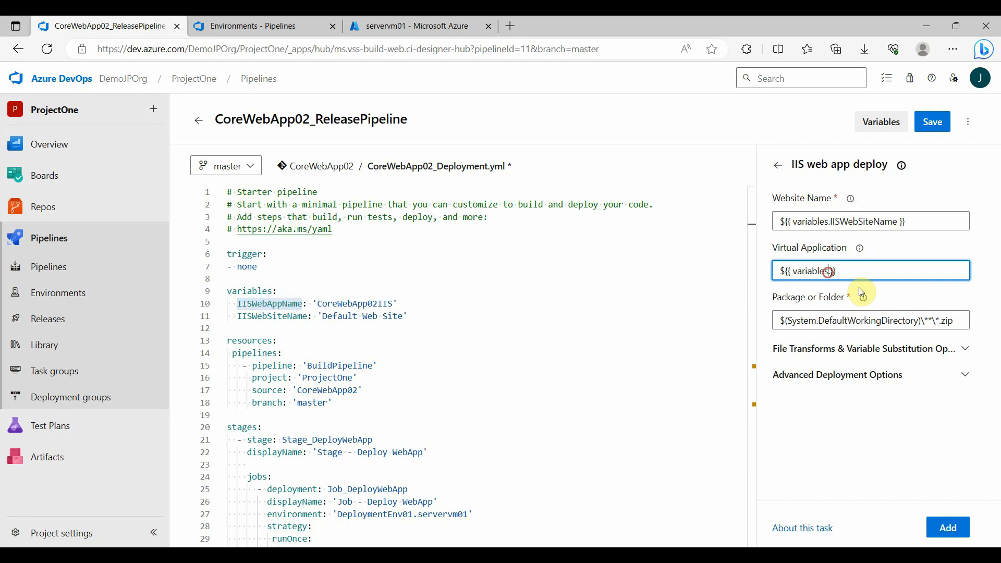
pyautogui.hotkey('ctrl', 'v')
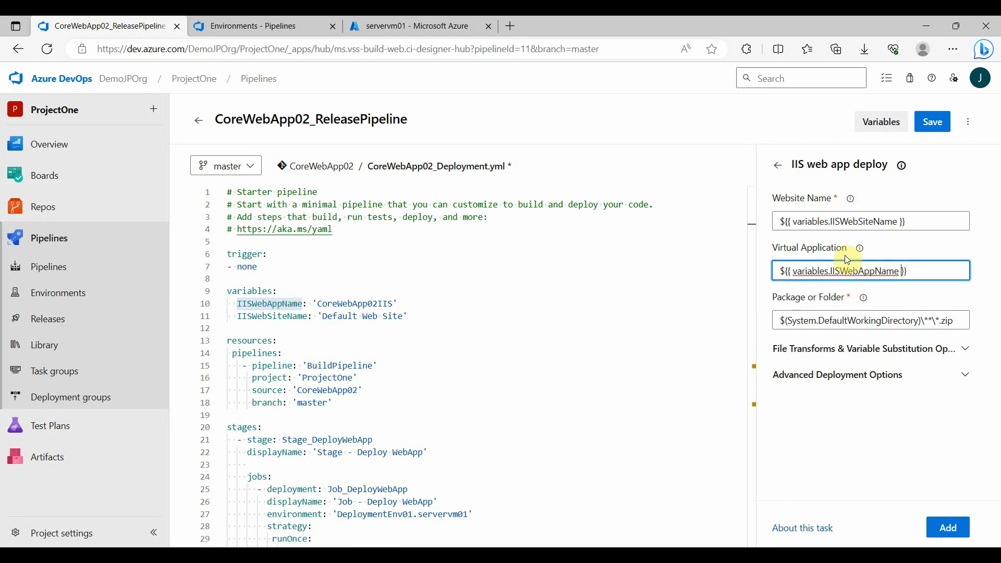
# Read the help text for the deploy task's Package or Folder setting
pyautogui.scroll(-2, 682, 323)
pyautogui.scroll(-5, 682, 323)
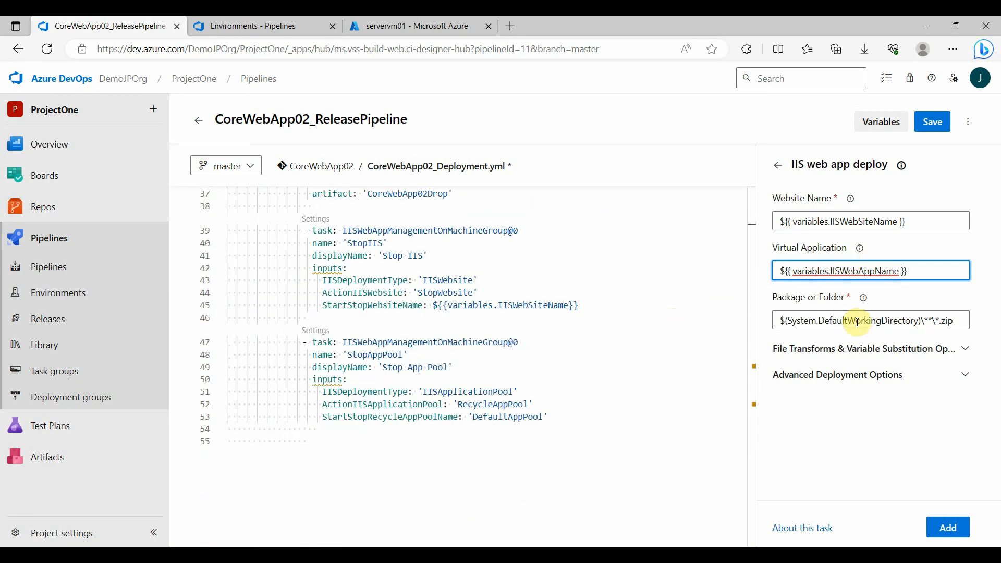
pyautogui.click(863, 302)
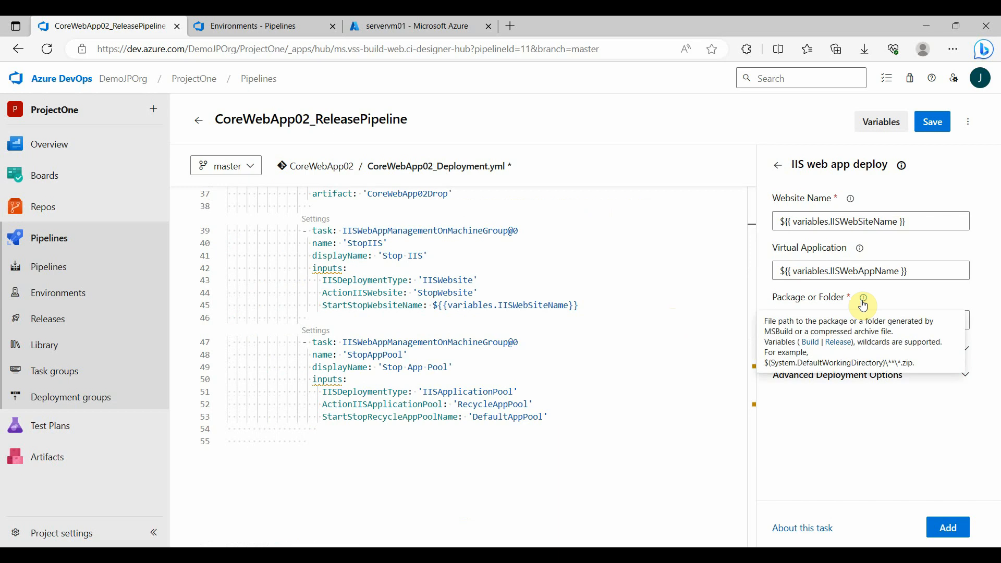
pyautogui.click(882, 300)
pyautogui.click(860, 301)
pyautogui.scroll(1, 432, 297)
# Examine the published artifacts of the latest CoreWebApp02 build run, expanding CoreWebApp02Drop and its CoreWebApp02 folder
pyautogui.click(219, 26)
pyautogui.click(101, 263)
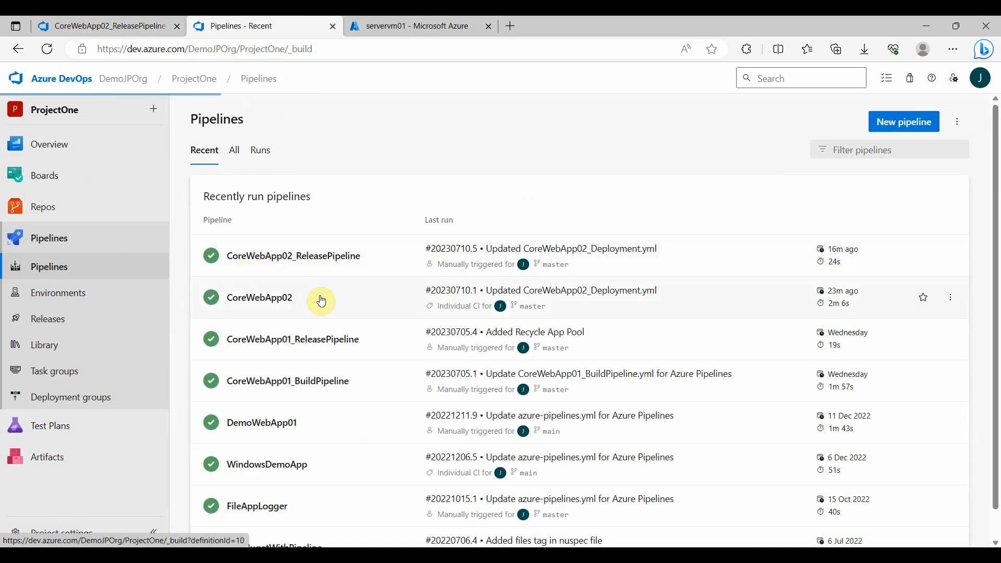
pyautogui.click(321, 301)
pyautogui.click(510, 223)
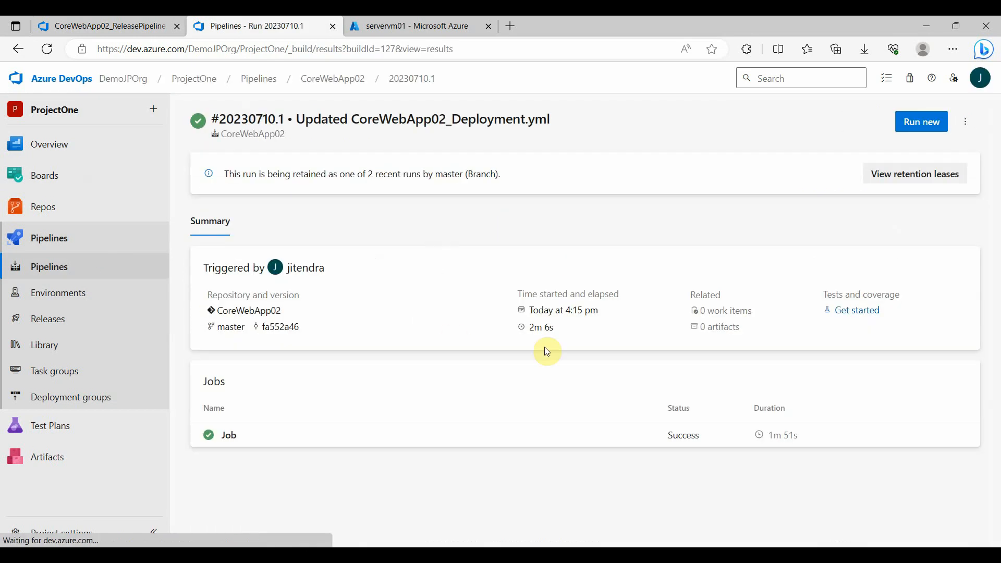
pyautogui.click(726, 331)
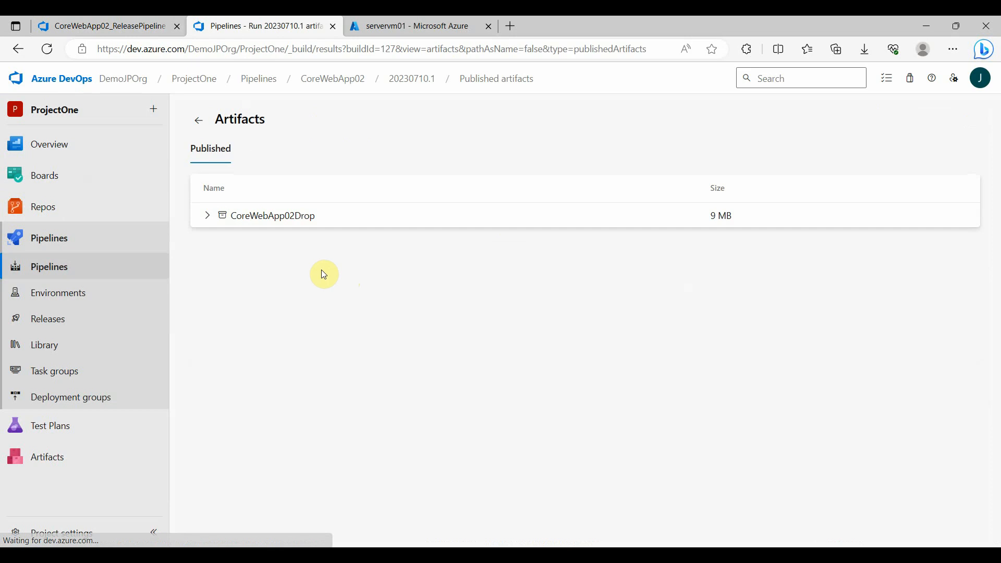
pyautogui.click(208, 217)
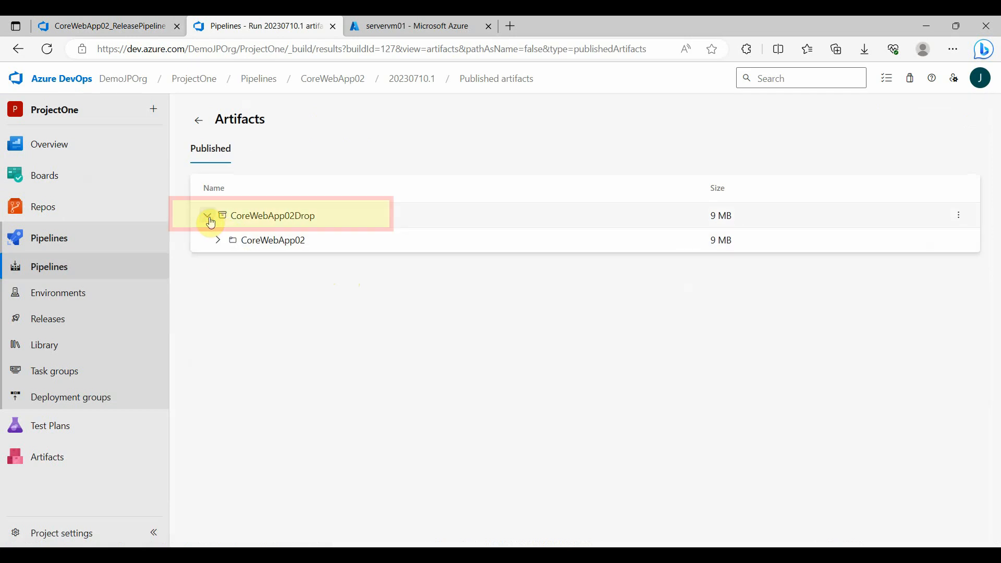
pyautogui.click(218, 241)
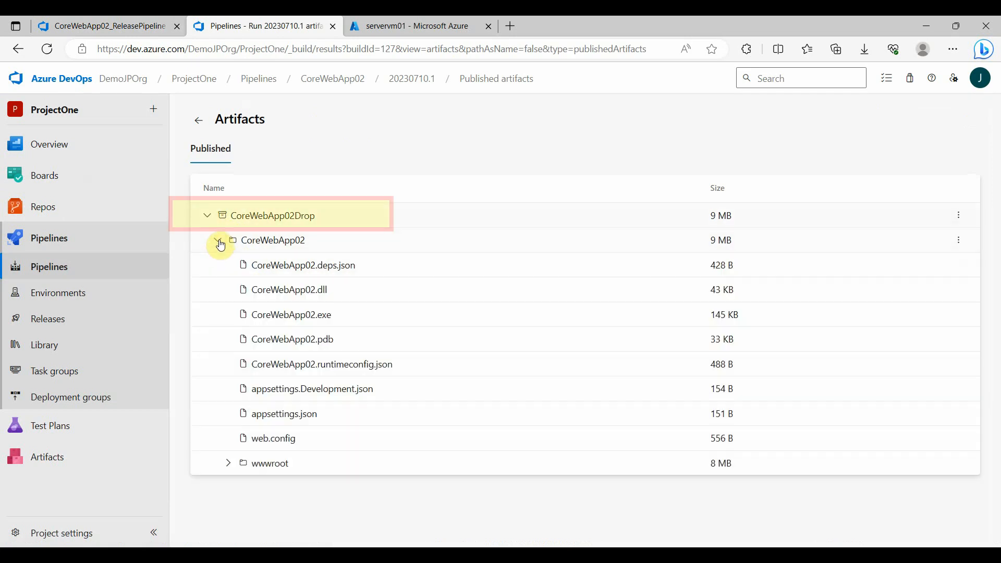
# Return to the release pipeline editor and replace the Package or Folder path with $(Pipeline.Workspace)\BuildPipleine
pyautogui.click(152, 30)
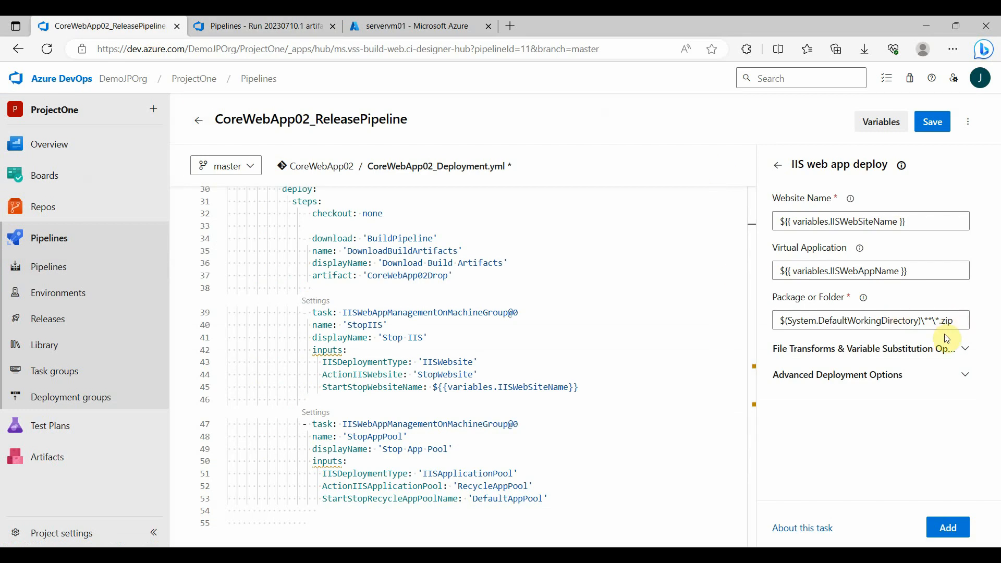
pyautogui.moveTo(956, 322); pyautogui.dragTo(766, 316)
pyautogui.press('BackSpace')
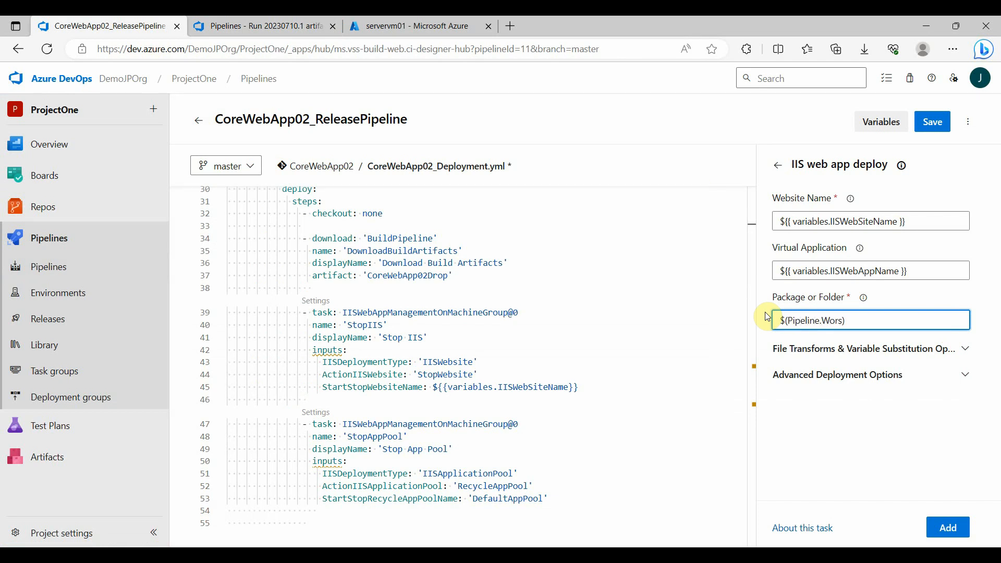
pyautogui.press('BackSpace')
pyautogui.hotkey('ctrl', 'shift', 'Left')
pyautogui.hotkey('ctrl', 'shift', 'Left')
pyautogui.hotkey('ctrl', 'shift', 'Left')
pyautogui.press('Right')
pyautogui.hotkey('ctrl', 'shift', 'Left')
pyautogui.hotkey('ctrl', 'shift', 'Left')
pyautogui.hotkey('ctrl', 'shift', 'Left')
pyautogui.press('Right')
pyautogui.write('ne')
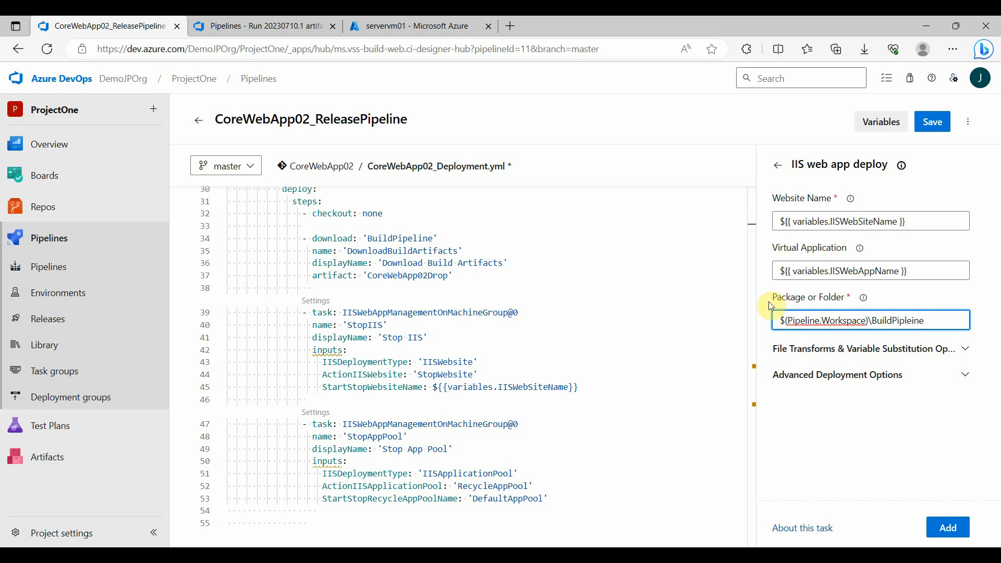
# Append \CoreWebApp02Drop\ to the Package or Folder path, copying the artifact name from the download step in the YAML
pyautogui.scroll(5, 383, 347)
pyautogui.scroll(-2, 375, 398)
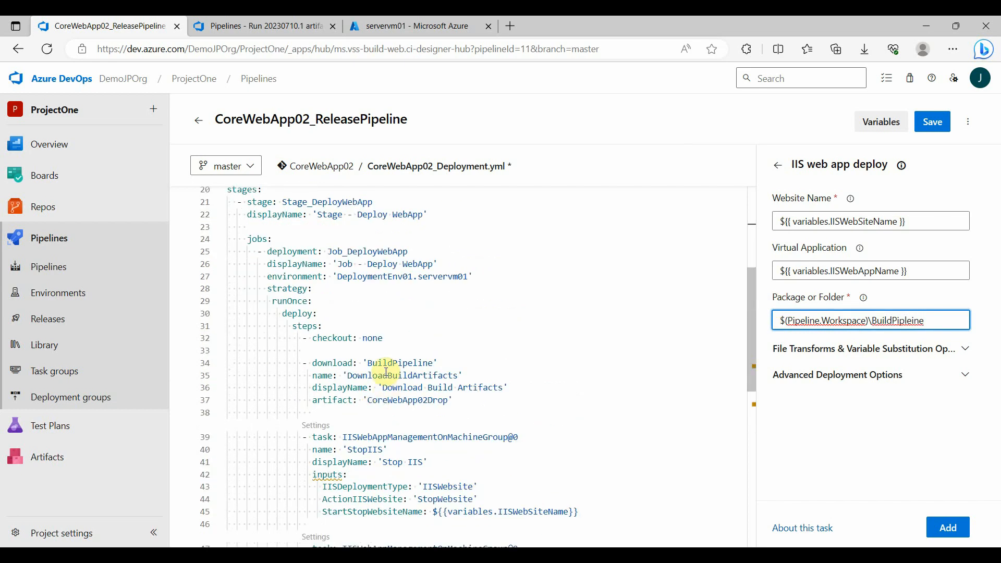
pyautogui.moveTo(303, 363); pyautogui.dragTo(368, 400)
pyautogui.click(452, 401)
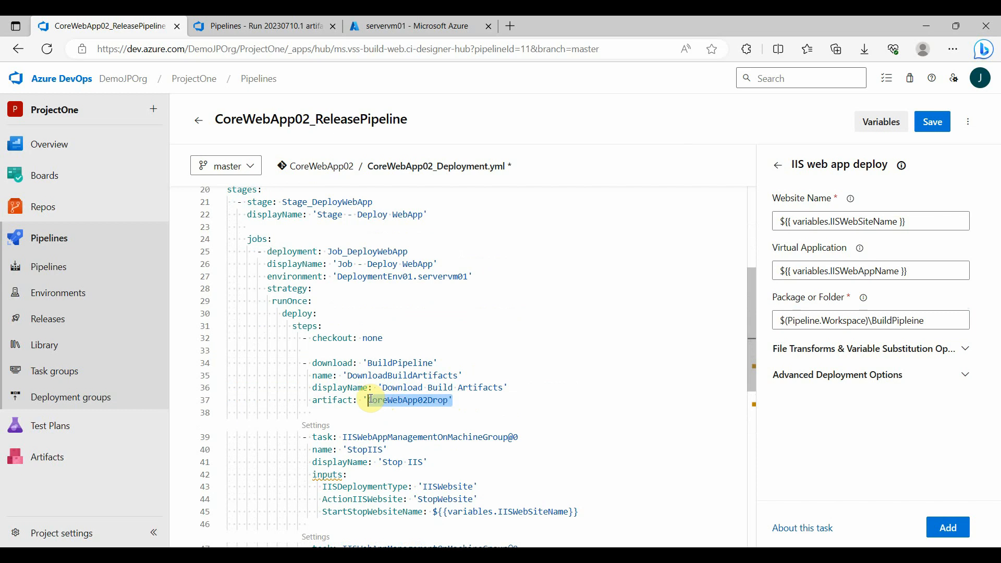
pyautogui.doubleClick(387, 400)
pyautogui.hotkey('ctrl', 'c')
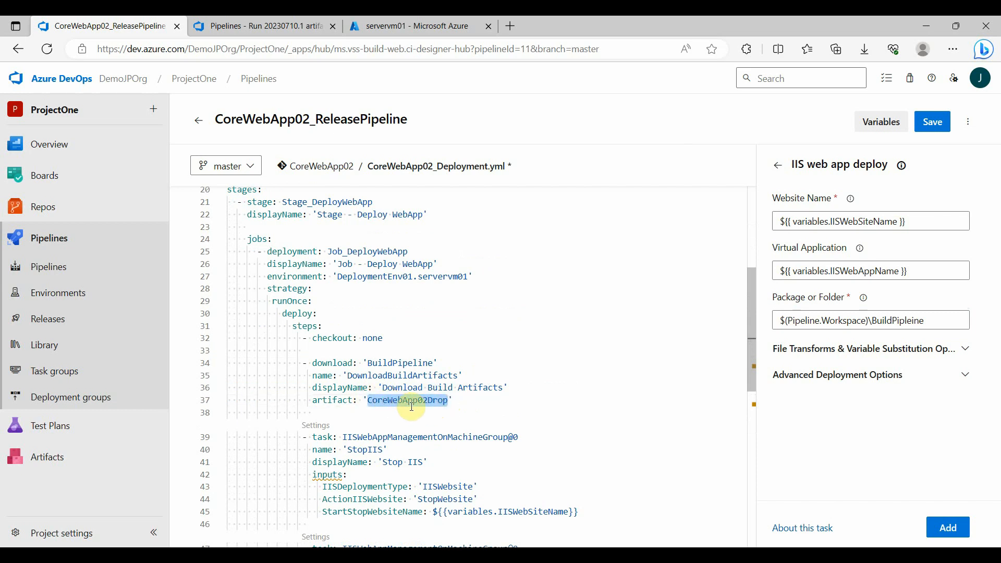
pyautogui.click(939, 319)
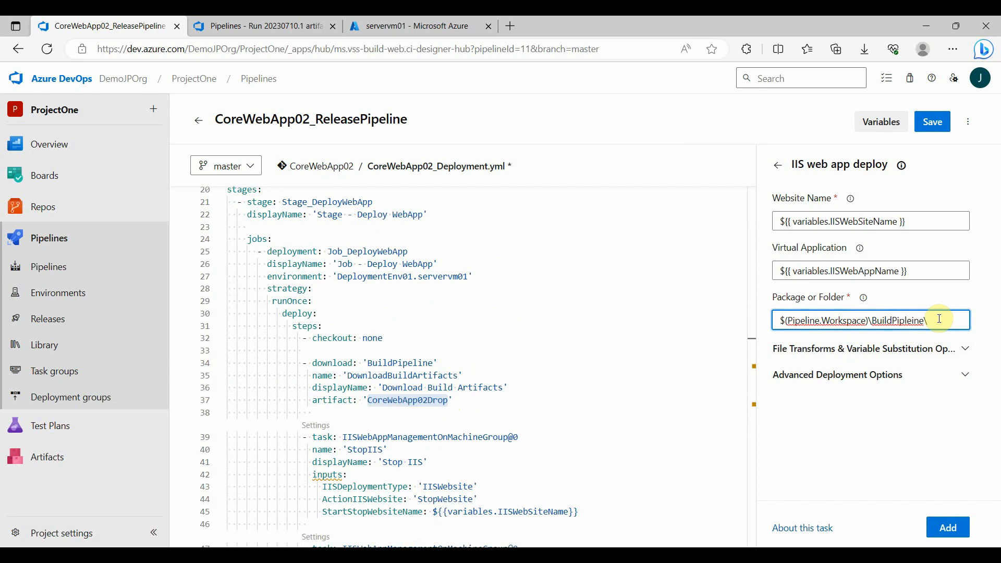
pyautogui.hotkey('ctrl', 'v')
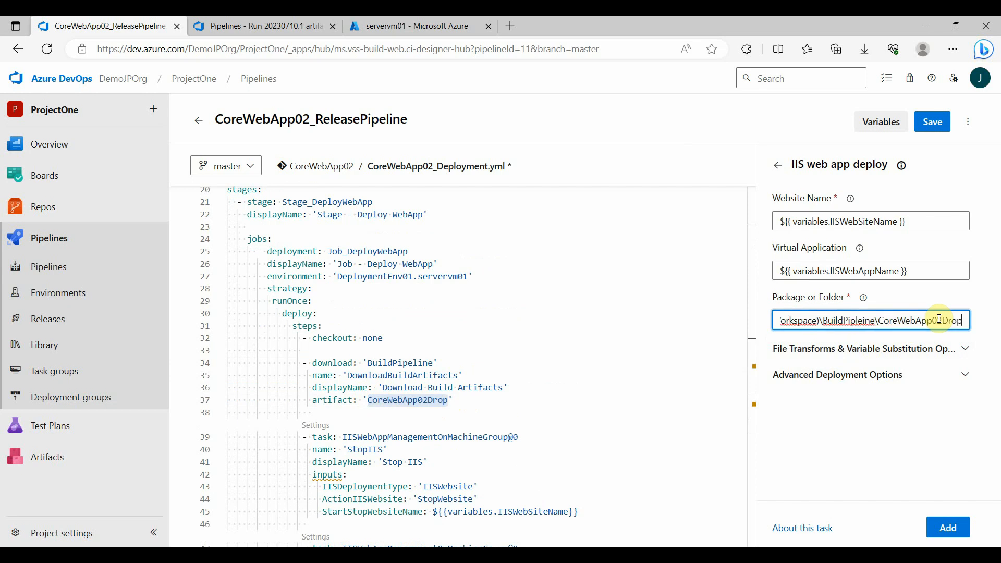
pyautogui.write('\\')
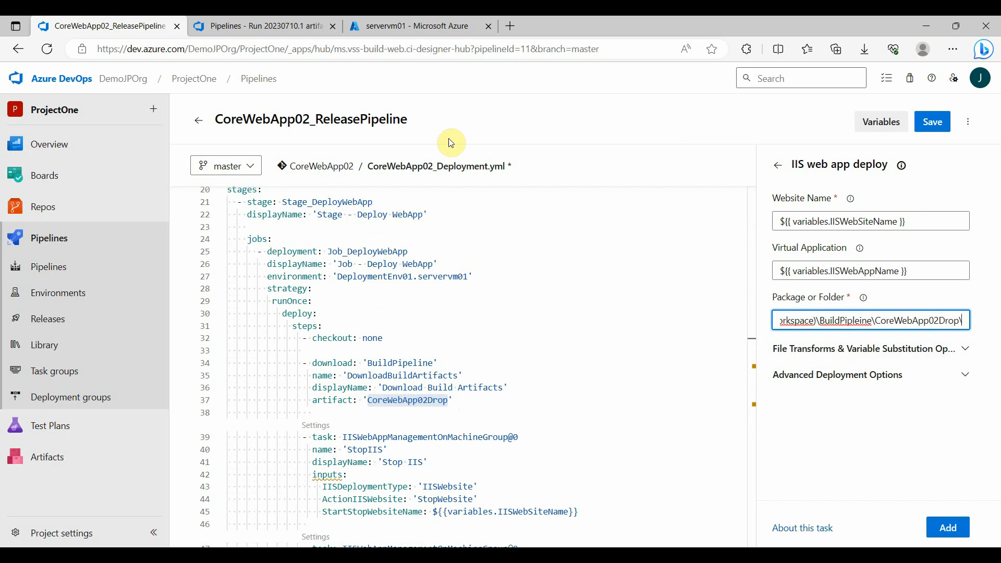
# Check the folder name inside the published artifact and complete the Package or Folder path with CoreWebApp02
pyautogui.click(279, 29)
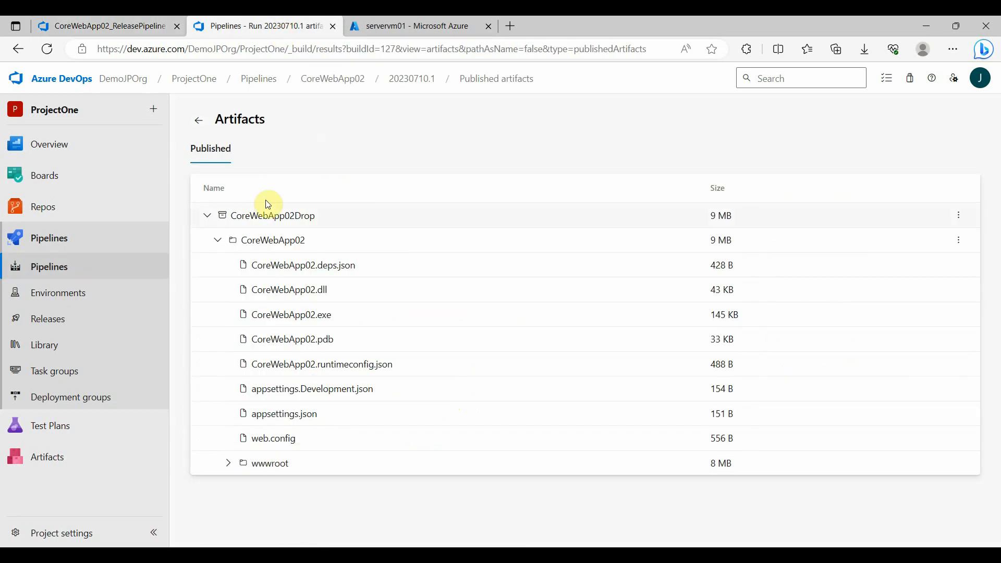
pyautogui.click(104, 27)
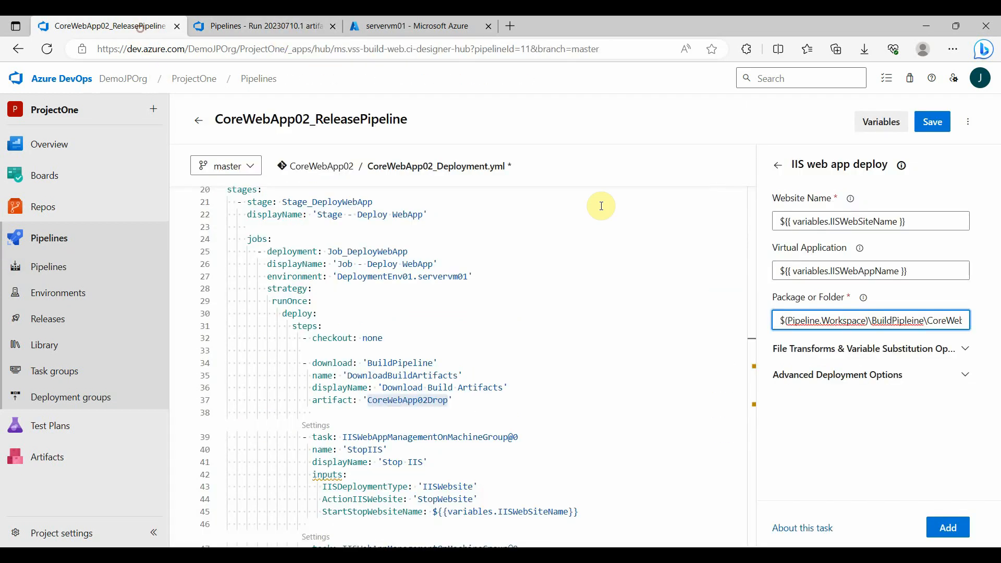
pyautogui.hotkey('ctrl', 'v')
pyautogui.press('BackSpace')
pyautogui.press('BackSpace')
pyautogui.press('BackSpace')
pyautogui.press('BackSpace')
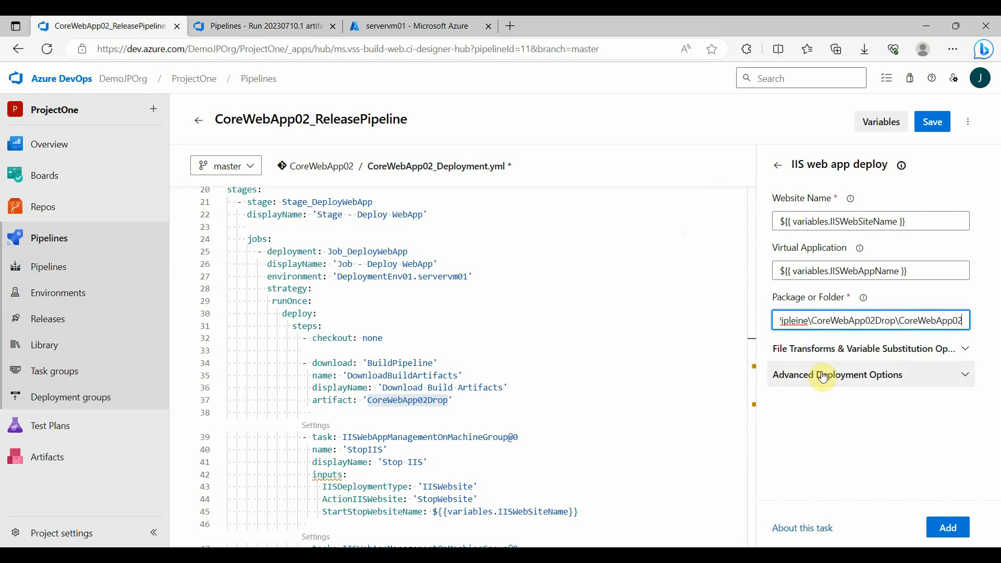
# Insert the configured IIS web app deploy task into the YAML at line 55, below the StopAppPool task
pyautogui.scroll(-10, 352, 344)
pyautogui.scroll(2, 344, 333)
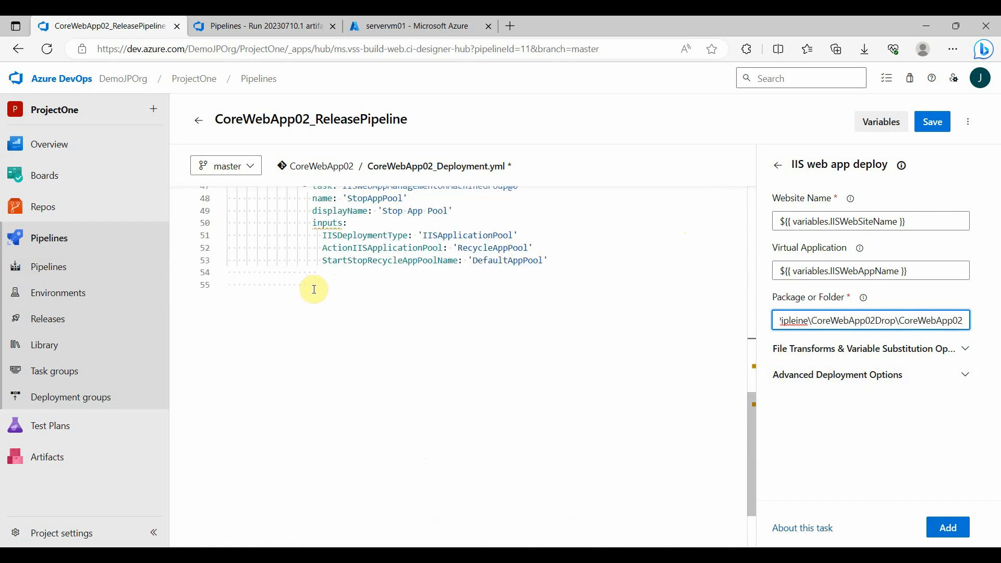
pyautogui.click(313, 286)
pyautogui.click(947, 528)
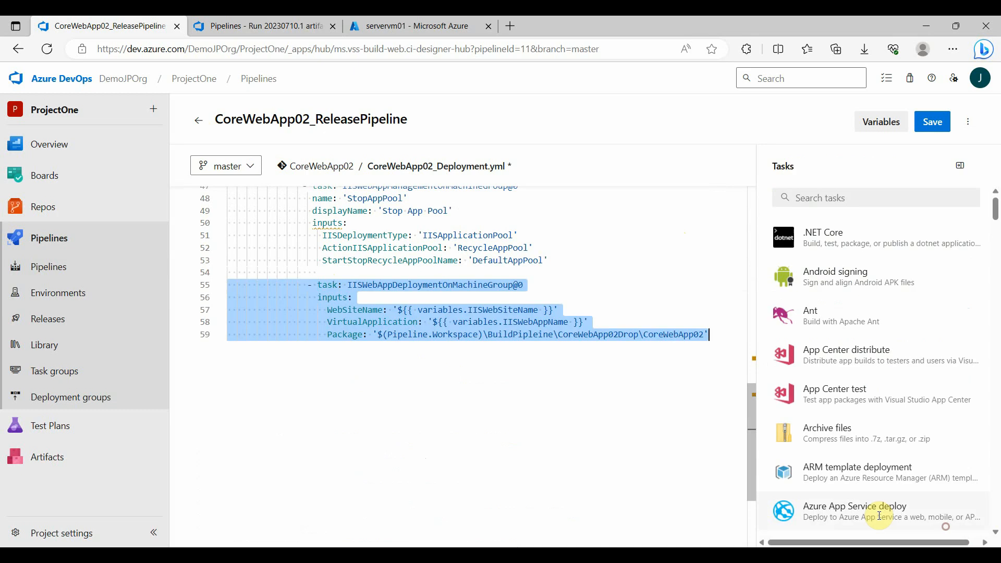
# Reduce the indentation of the IISWebAppDeploymentOnMachineGroup@0 task's lines by one space so they align with the StopAppPool task
pyautogui.click(313, 285)
pyautogui.scroll(1, 307, 348)
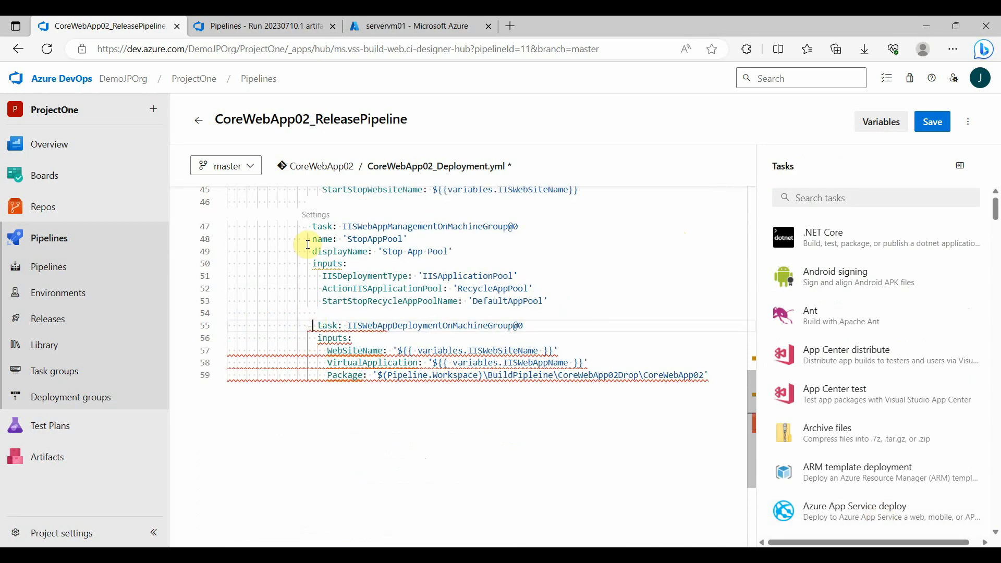
pyautogui.click(300, 326)
pyautogui.press('Delete')
pyautogui.press('Down')
pyautogui.press('Delete')
pyautogui.press('Down')
pyautogui.press('Delete')
pyautogui.press('Down')
pyautogui.press('Delete')
pyautogui.press('Down')
pyautogui.press('Delete')
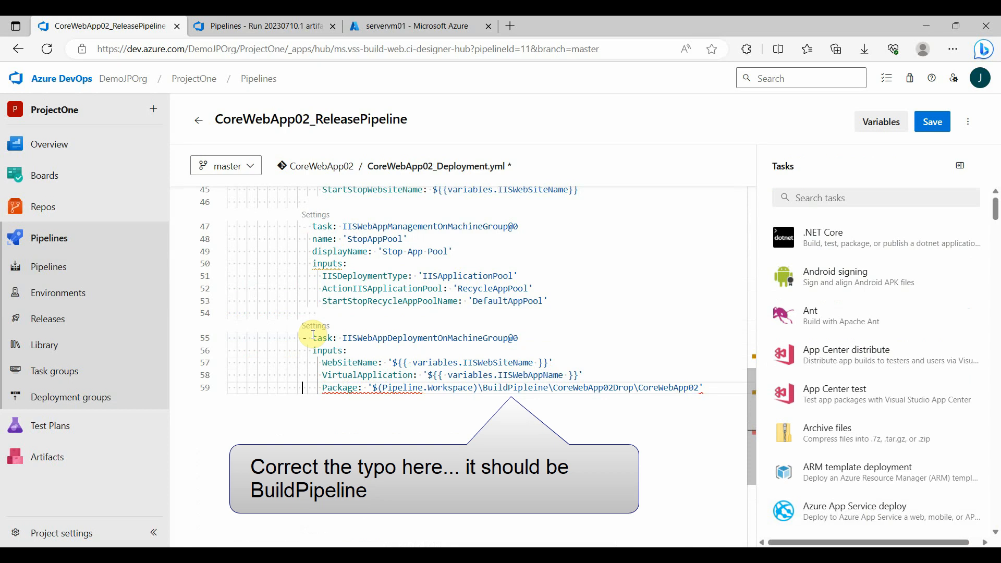
# Add a blank line after the deploy task's Package line and start a new line at the task indentation level
pyautogui.click(716, 384)
pyautogui.press('Return')
pyautogui.press('BackSpace')
pyautogui.press('BackSpace')
pyautogui.press('Return')
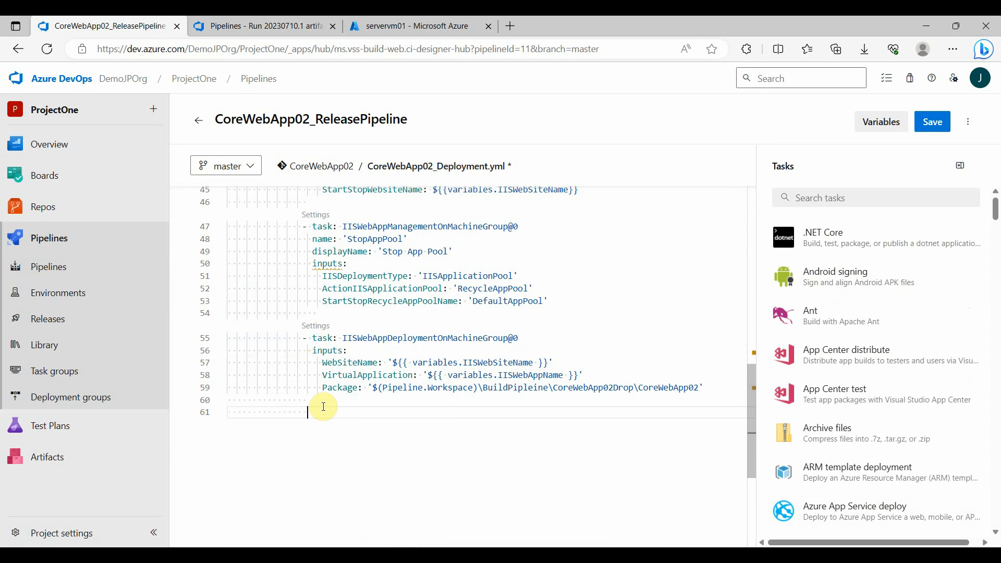
pyautogui.scroll(4, 321, 401)
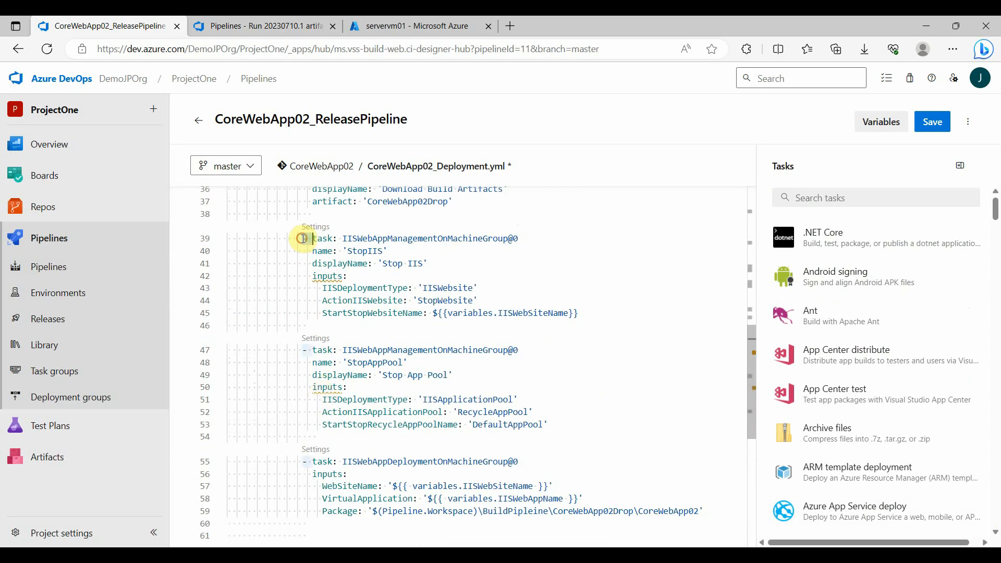
# Duplicate the StopIIS task below the deploy task at line 61 and align its indentation with the other tasks
pyautogui.moveTo(304, 239); pyautogui.dragTo(584, 320)
pyautogui.hotkey('ctrl', 'c')
pyautogui.scroll(-5, 365, 365)
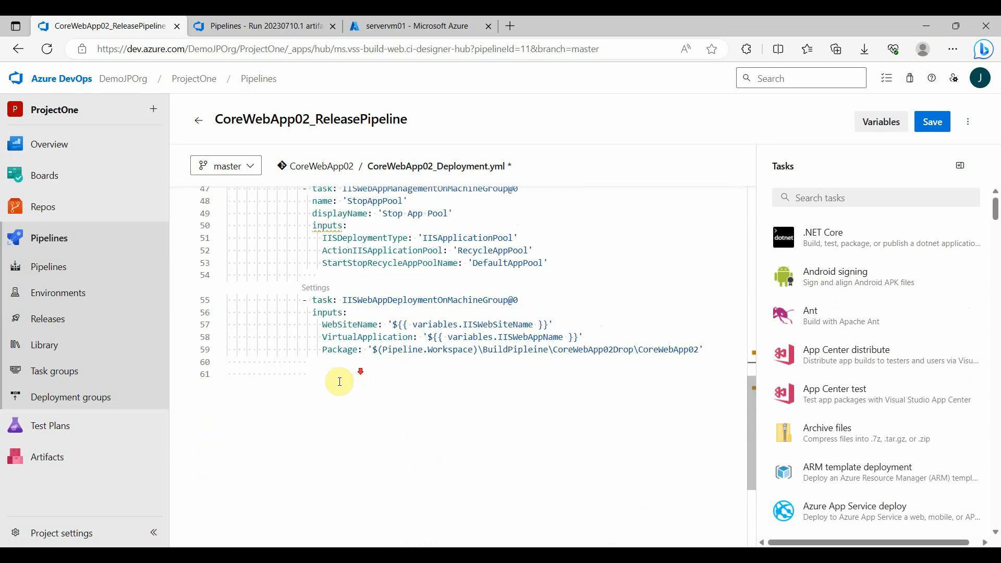
pyautogui.click(311, 374)
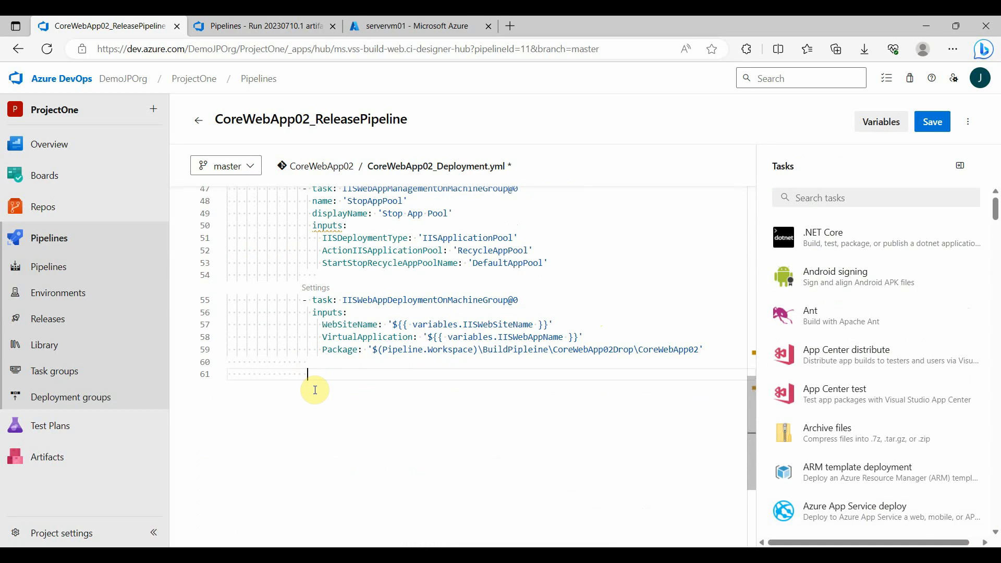
pyautogui.hotkey('ctrl', 'v')
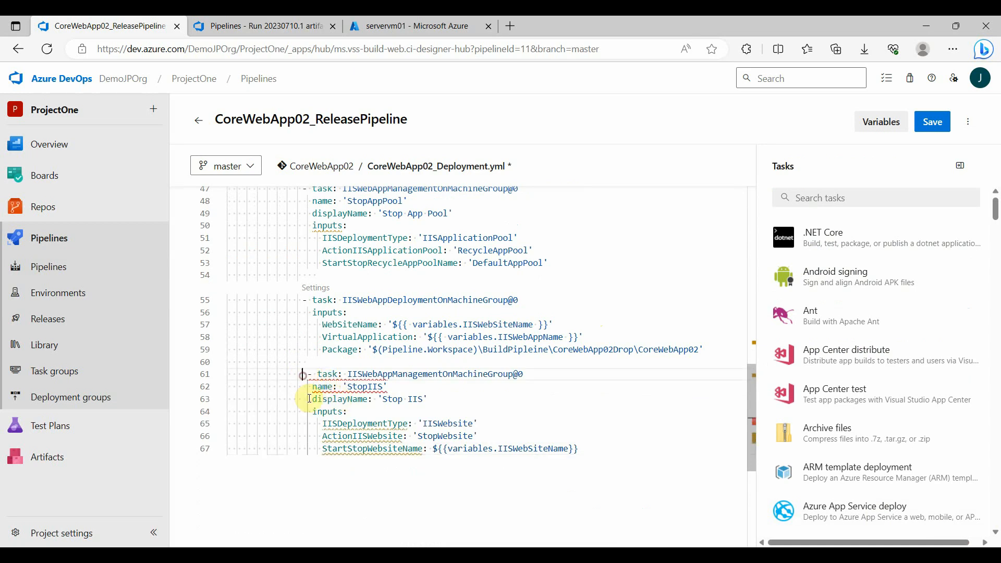
pyautogui.press('Delete')
pyautogui.click(308, 399)
pyautogui.press('BackSpace')
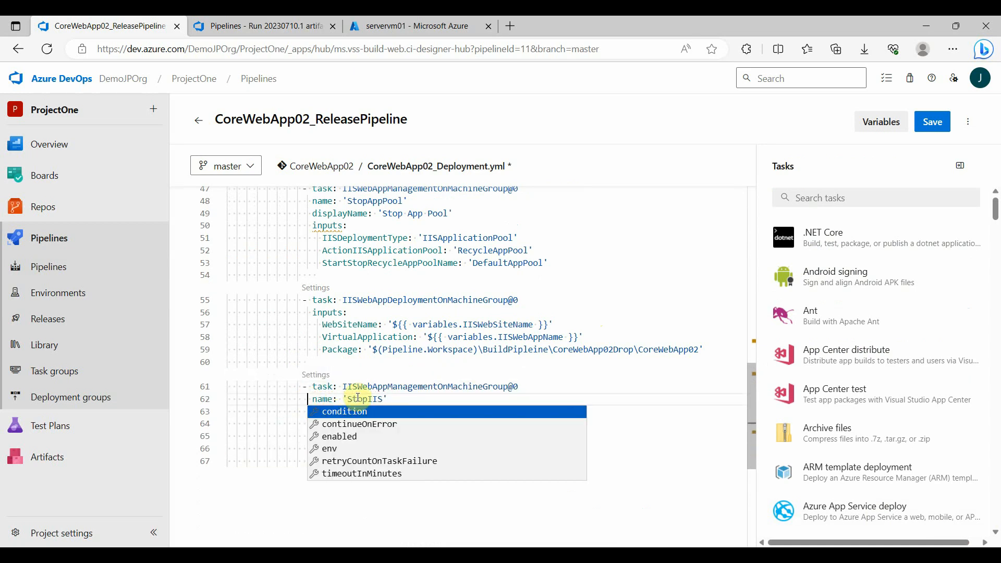
# Set the duplicated task's name to StartIIS and its displayName to Start IIS
pyautogui.doubleClick(357, 398)
pyautogui.write('Start IIS')
pyautogui.press('Down')
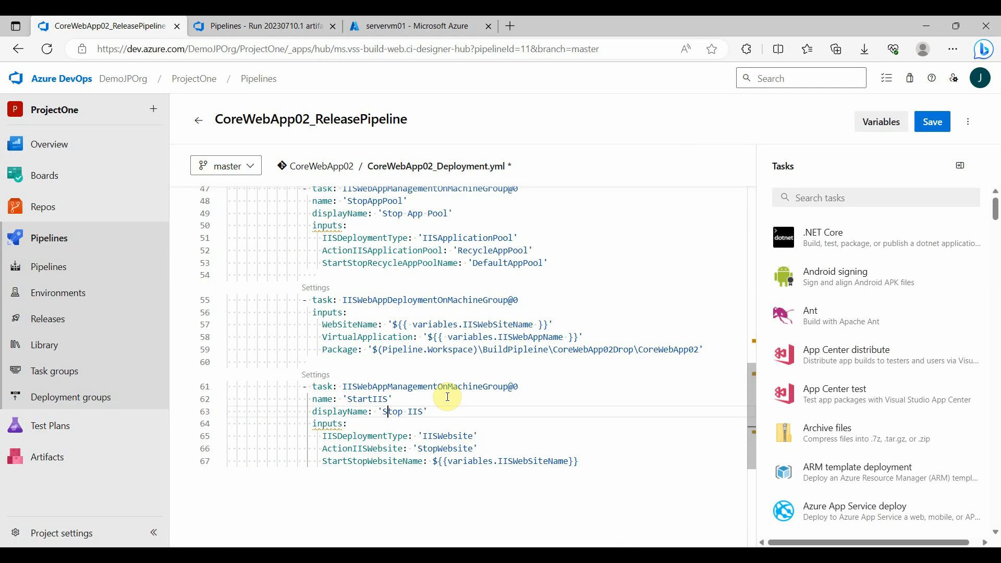
pyautogui.press('Left')
pyautogui.hotkey('ctrl', 'shift', 'Right')
pyautogui.write('Start')
# Set the Start IIS task's ActionIISWebsite to StartWebsite and save the YAML file to the repository
pyautogui.doubleClick(441, 451)
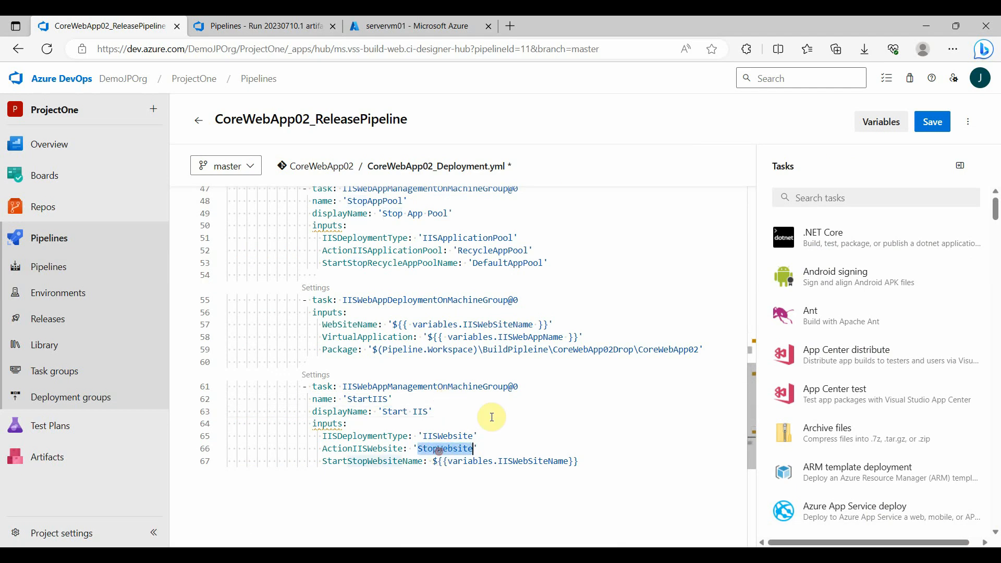
pyautogui.scroll(-1, 497, 406)
pyautogui.write('Start')
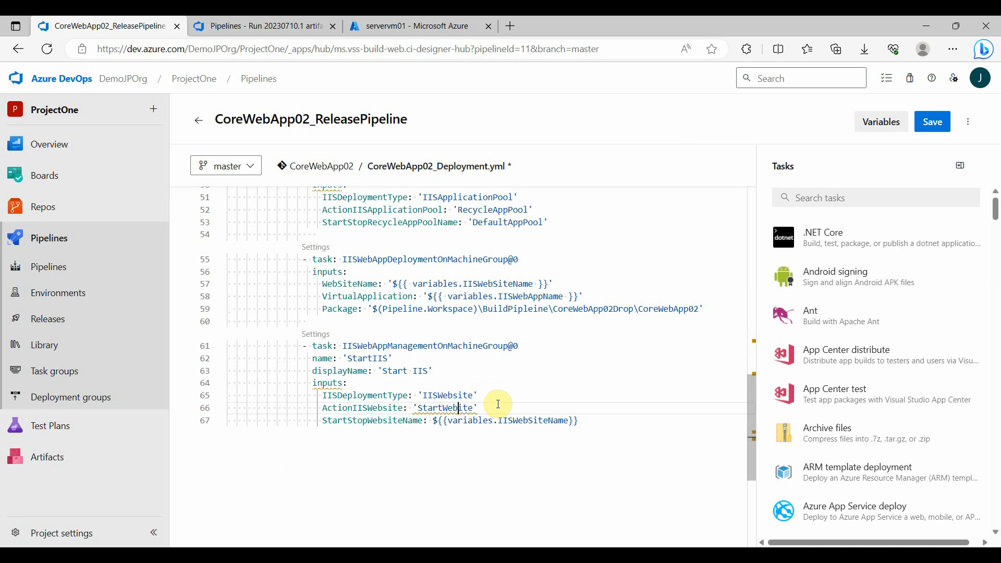
pyautogui.doubleClick(536, 420)
pyautogui.click(449, 386)
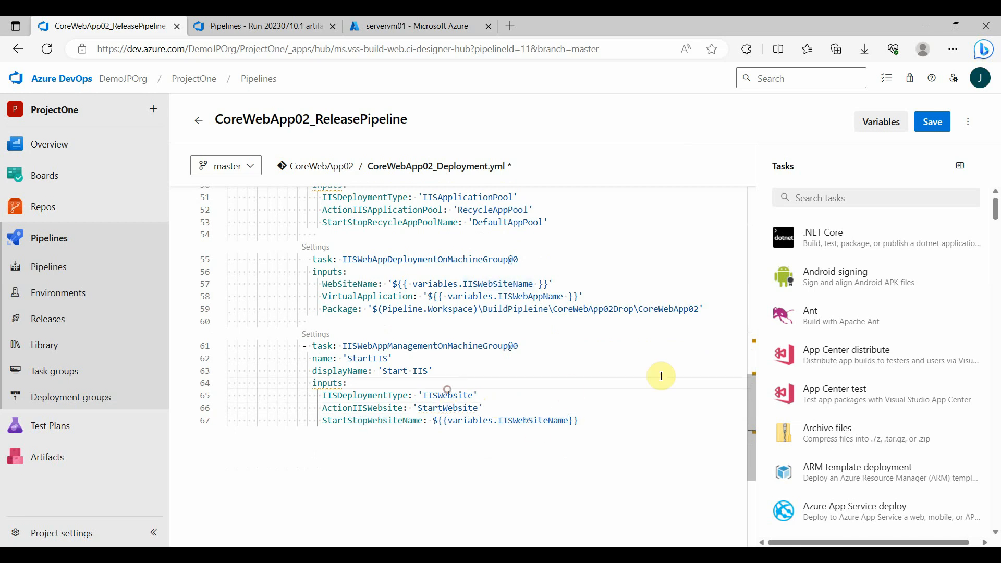
pyautogui.click(939, 129)
pyautogui.click(958, 514)
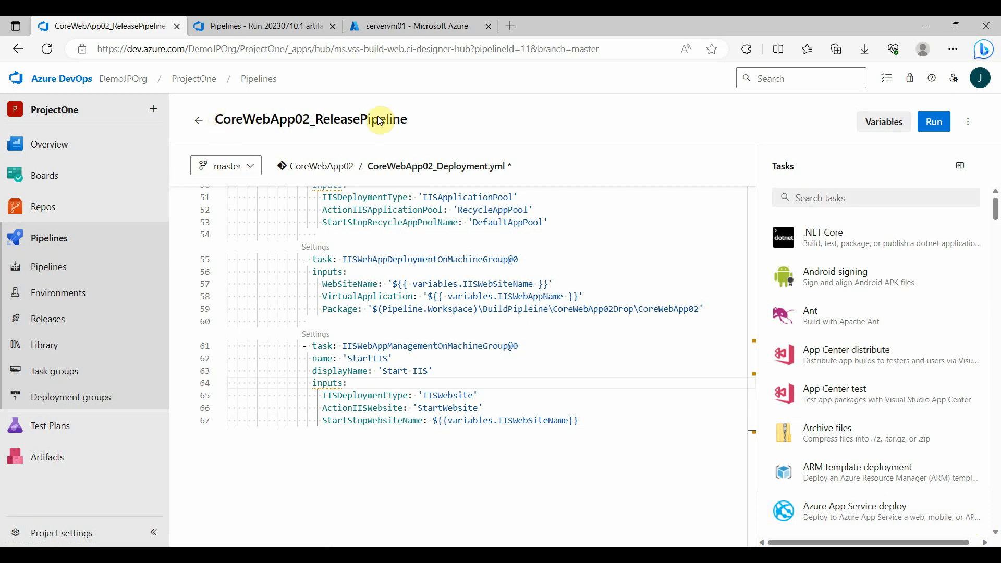
# Open the runs page of CoreWebApp02_ReleasePipeline in a new browser tab and look through its additional pipeline options
pyautogui.middleClick(49, 264)
pyautogui.click(253, 25)
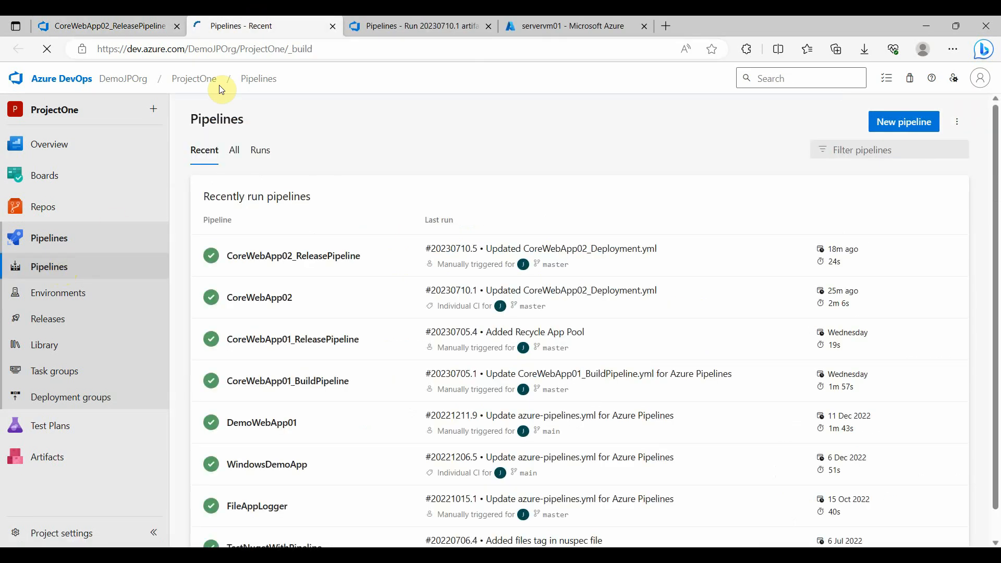
pyautogui.click(327, 256)
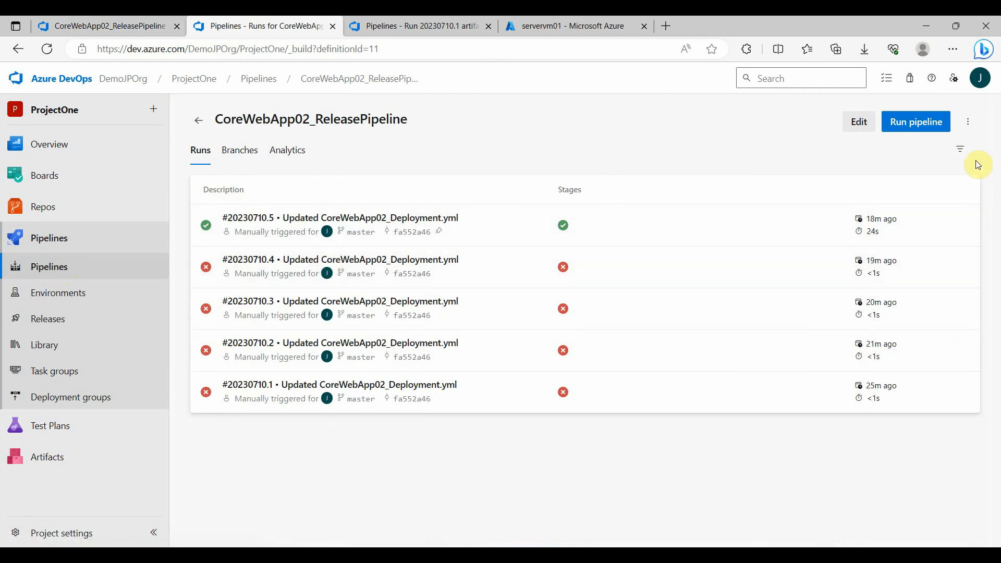
pyautogui.click(973, 129)
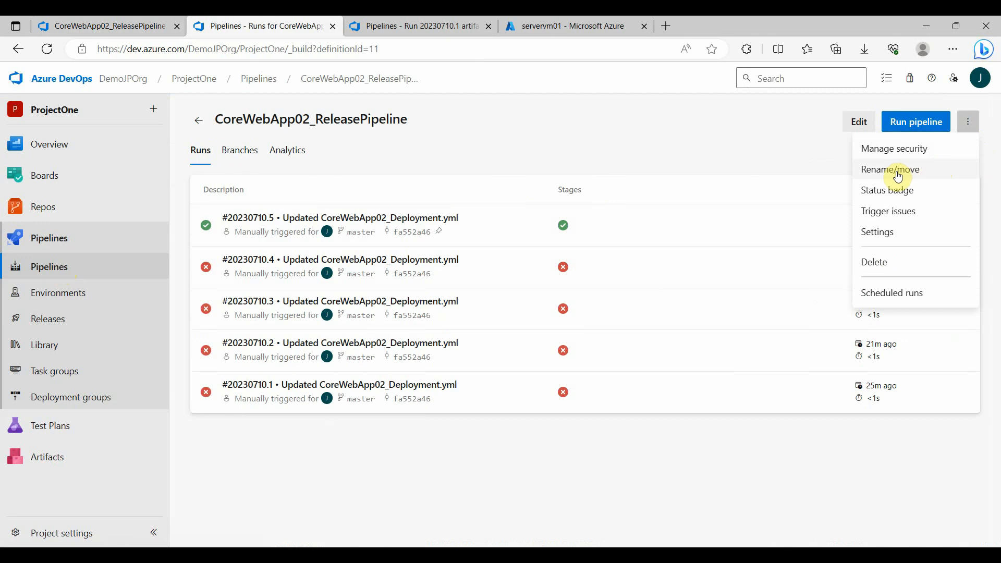
pyautogui.click(582, 161)
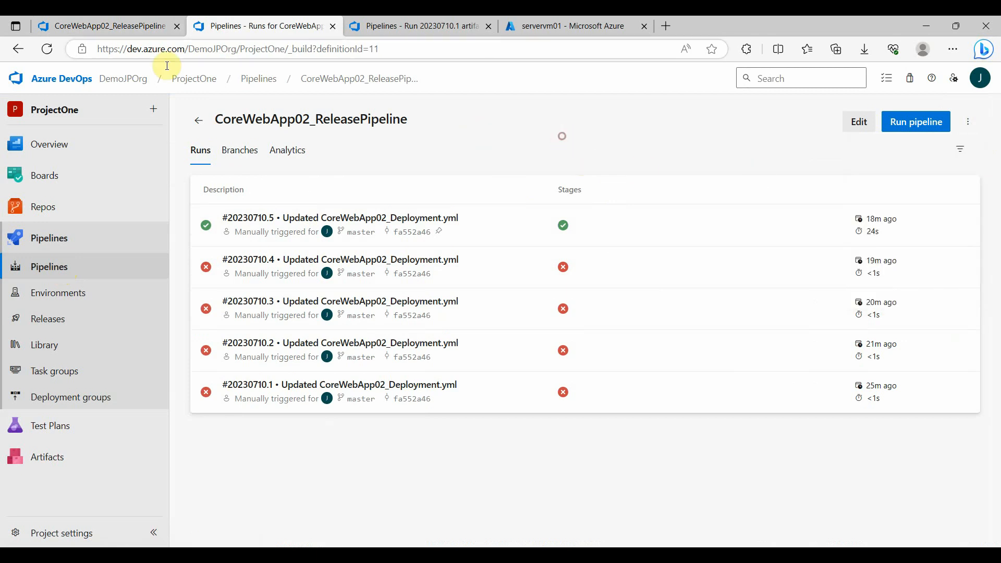
# Return to the YAML editor, run CoreWebApp02_ReleasePipeline manually, and open the resulting run's deployment job
pyautogui.click(118, 27)
pyautogui.click(933, 122)
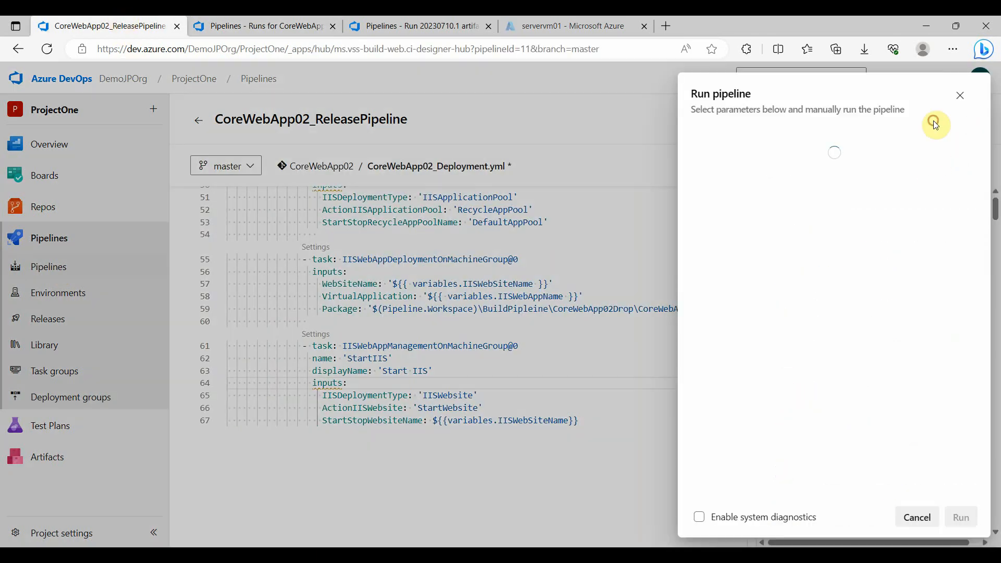
pyautogui.click(961, 515)
pyautogui.click(855, 380)
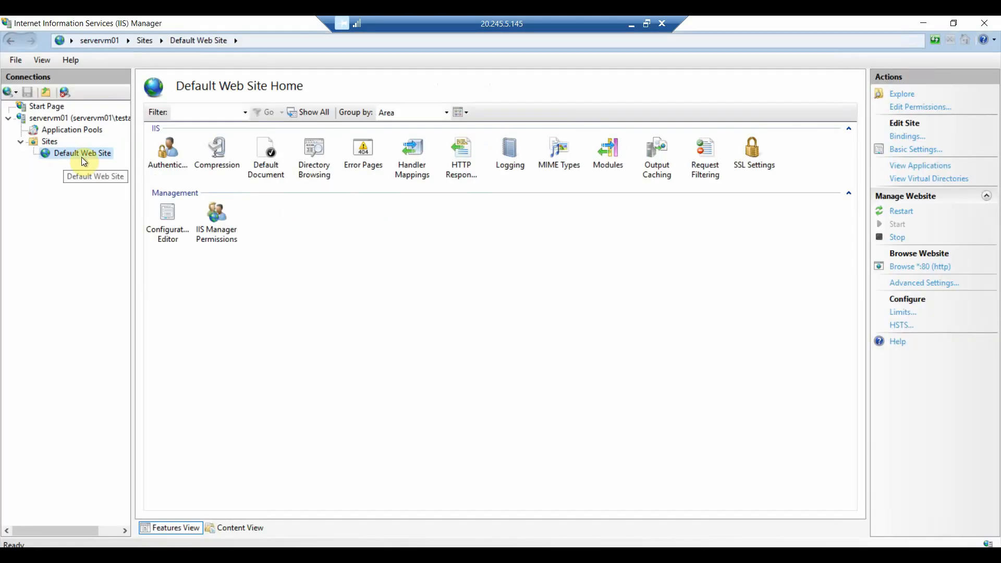
# Switch to IIS Manager on the remote server, refresh Default Web Site and expand it to check its applications
pyautogui.rightClick(84, 159)
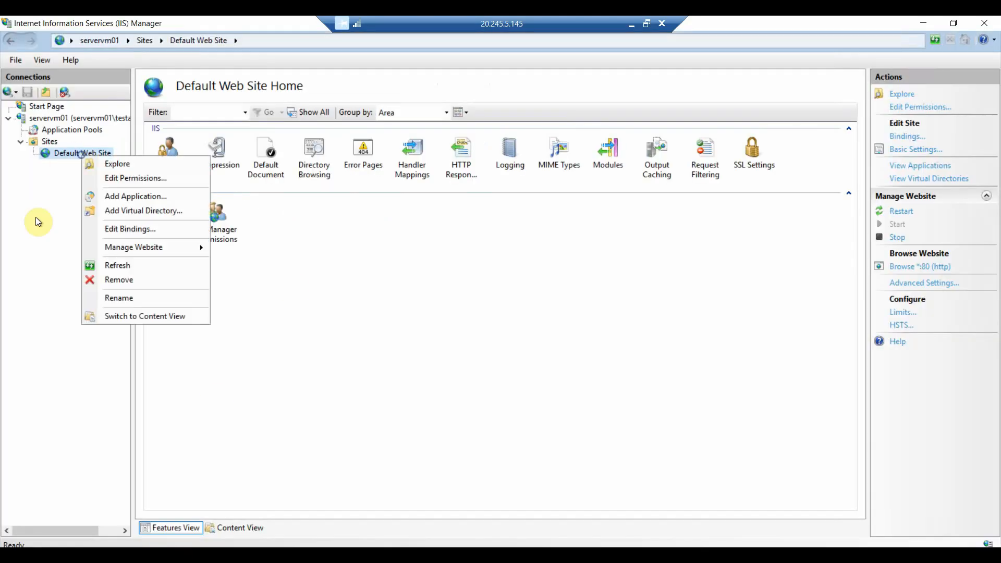
pyautogui.click(120, 264)
pyautogui.click(34, 154)
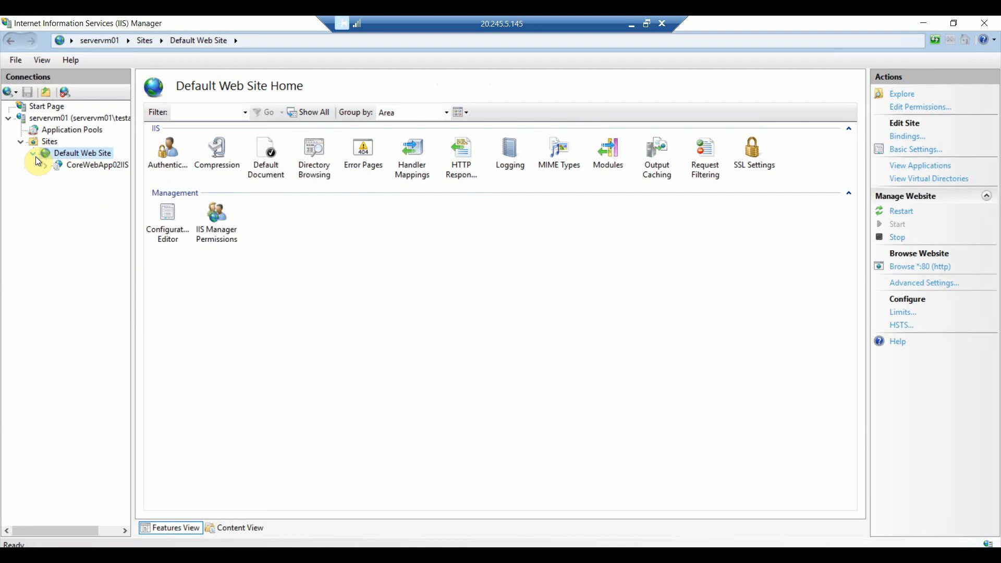
# Browse the CoreWebApp02IIS application from IIS Manager to check its home page, then return to the pipeline run in Azure DevOps
pyautogui.click(102, 166)
pyautogui.rightClick(98, 170)
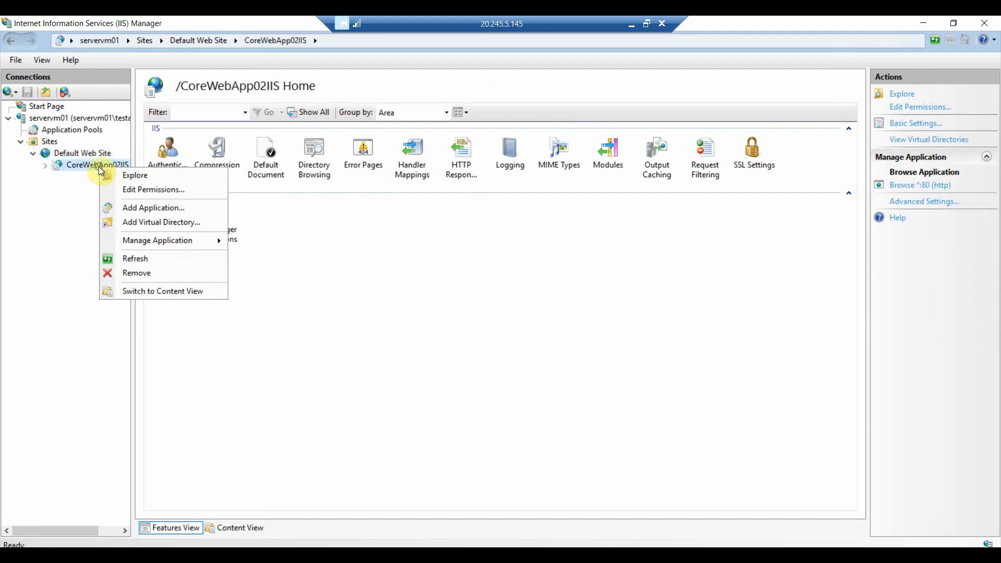
pyautogui.moveTo(213, 246)
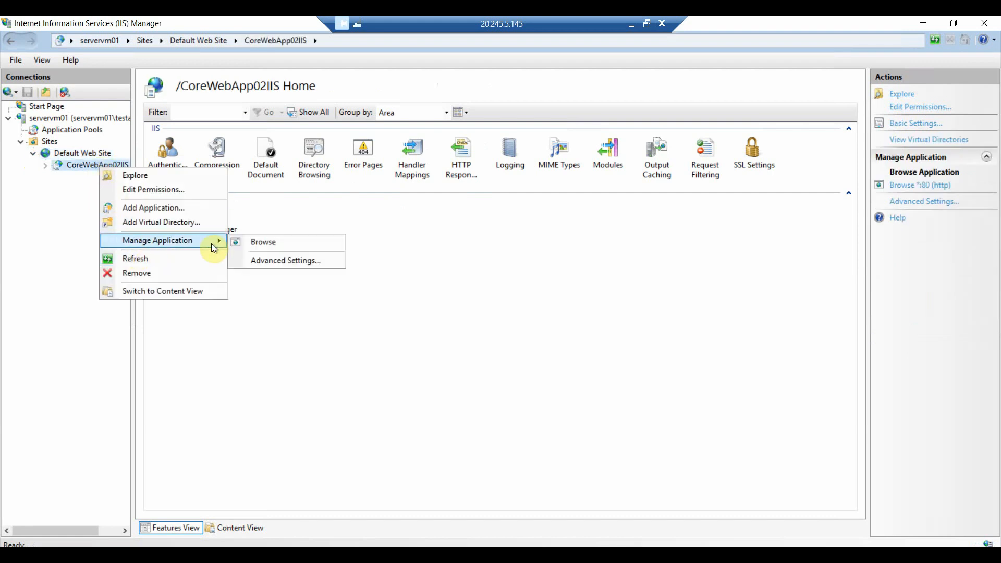
pyautogui.click(256, 241)
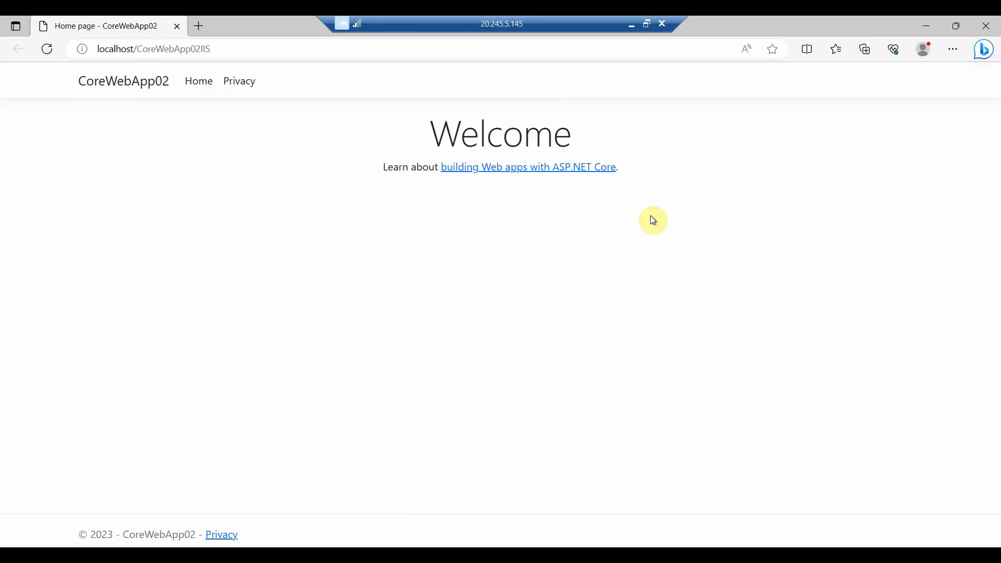
pyautogui.click(631, 24)
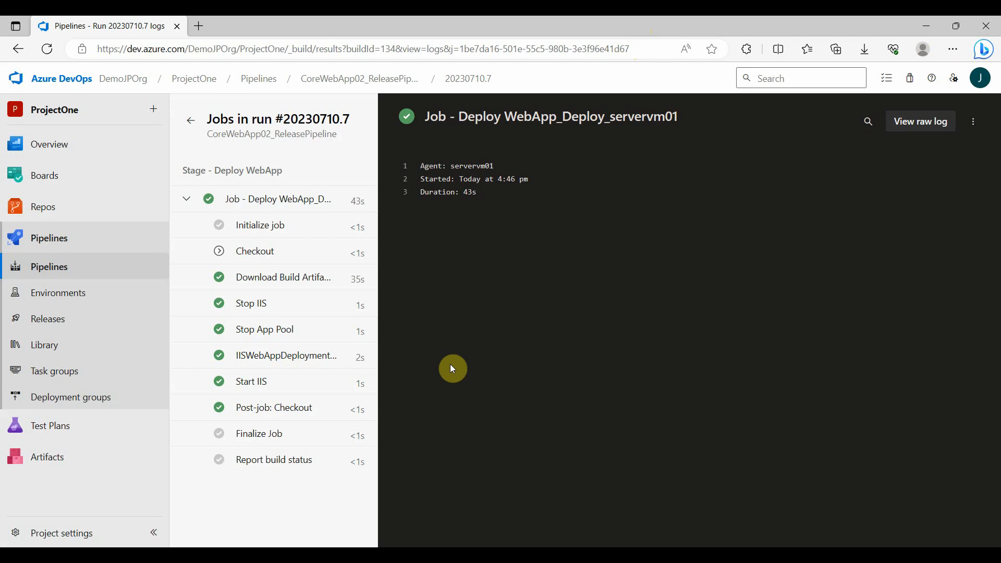